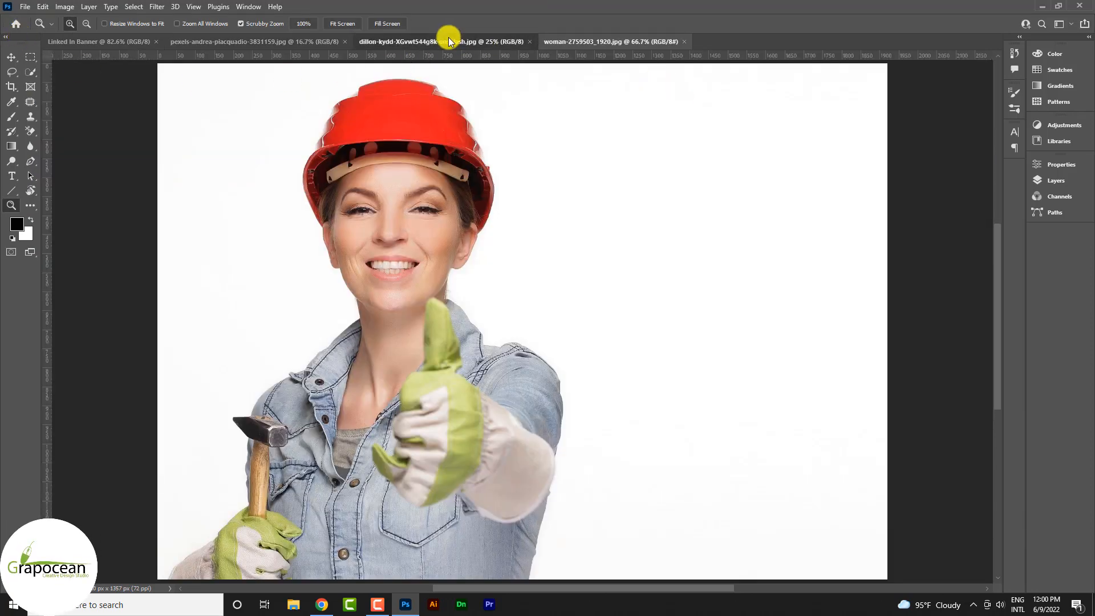
Step: Open the woman image in Select and Mask and set the view mode to On Black
click(447, 41)
click(261, 42)
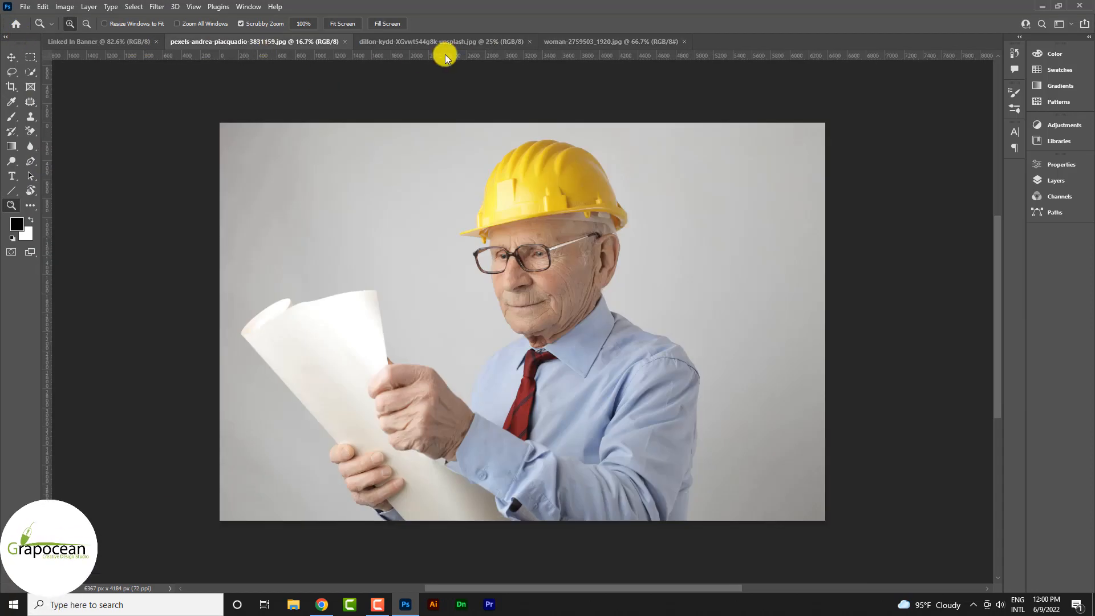
click(608, 42)
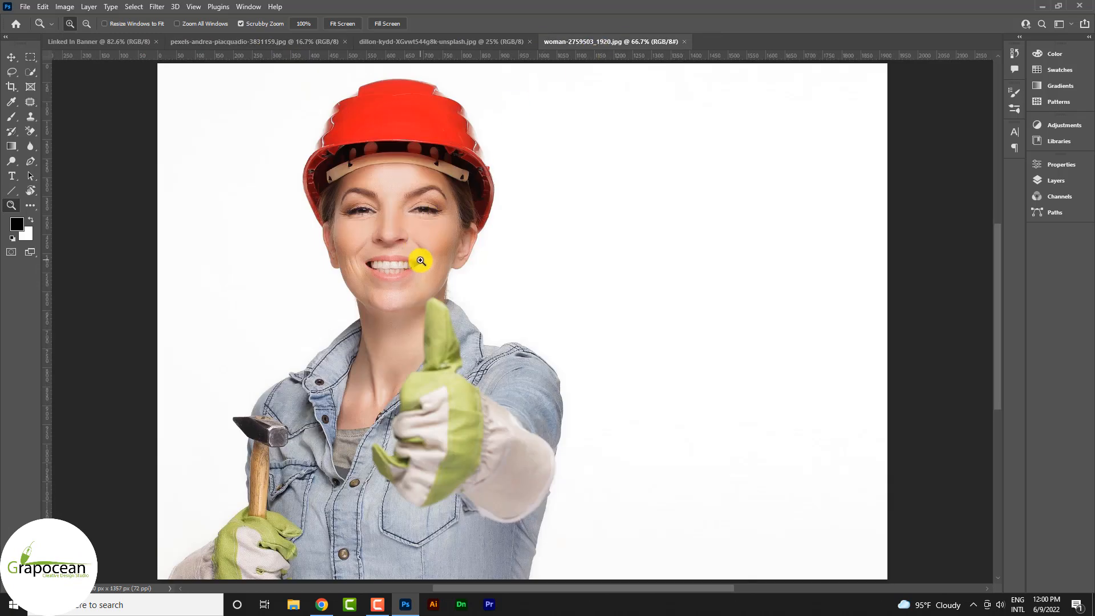
click(35, 58)
click(454, 24)
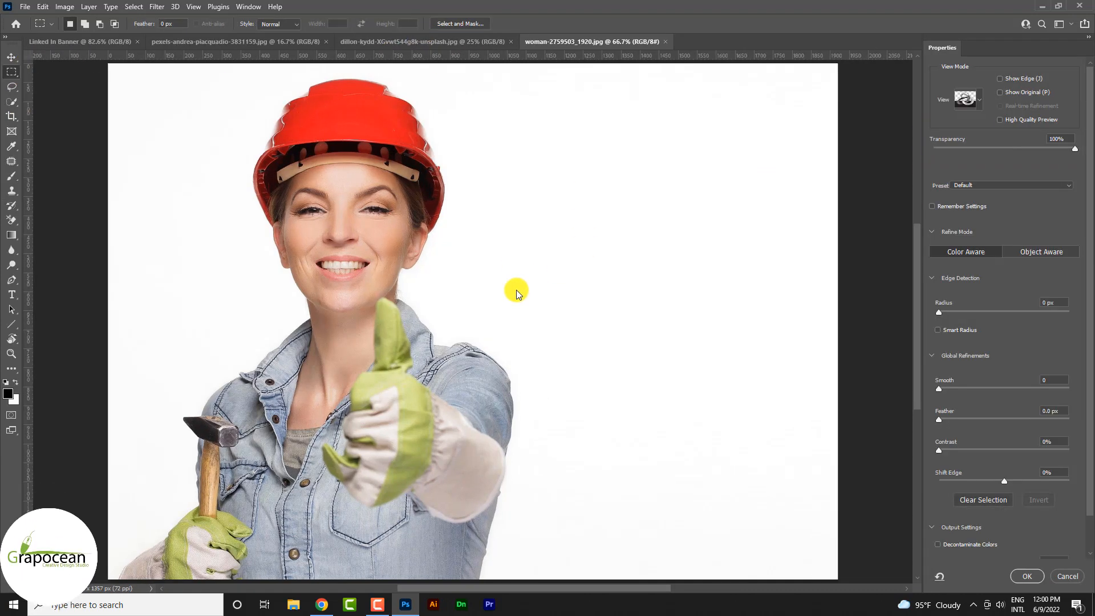
click(978, 99)
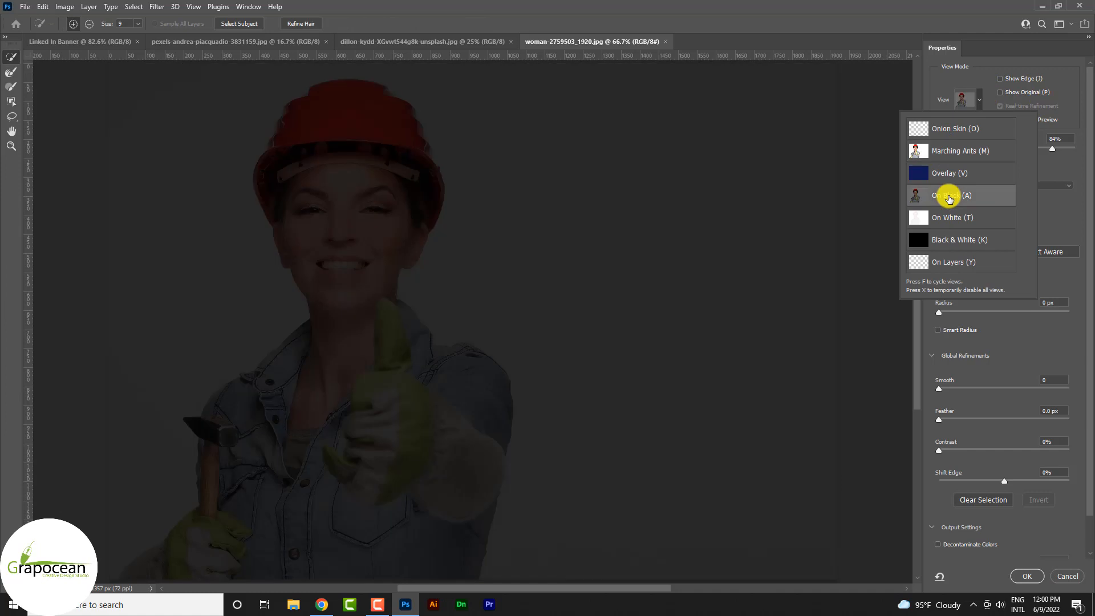
click(943, 198)
Step: Paint a selection over the woman's helmet, face, denim shirt, arms, gloves and hammer with the Quick Selection tool
mouse_move(293, 453)
mouse_down()
mouse_move(320, 409)
mouse_move(335, 328)
mouse_move(345, 132)
mouse_move(340, 212)
mouse_up()
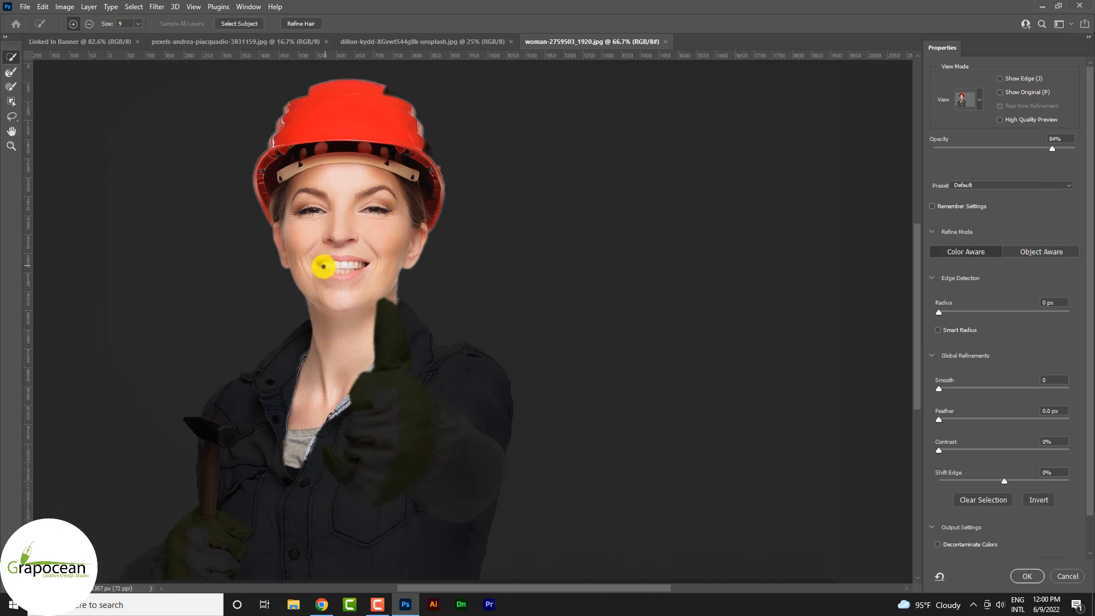
mouse_move(283, 465)
mouse_down()
mouse_move(253, 448)
mouse_move(277, 376)
mouse_up()
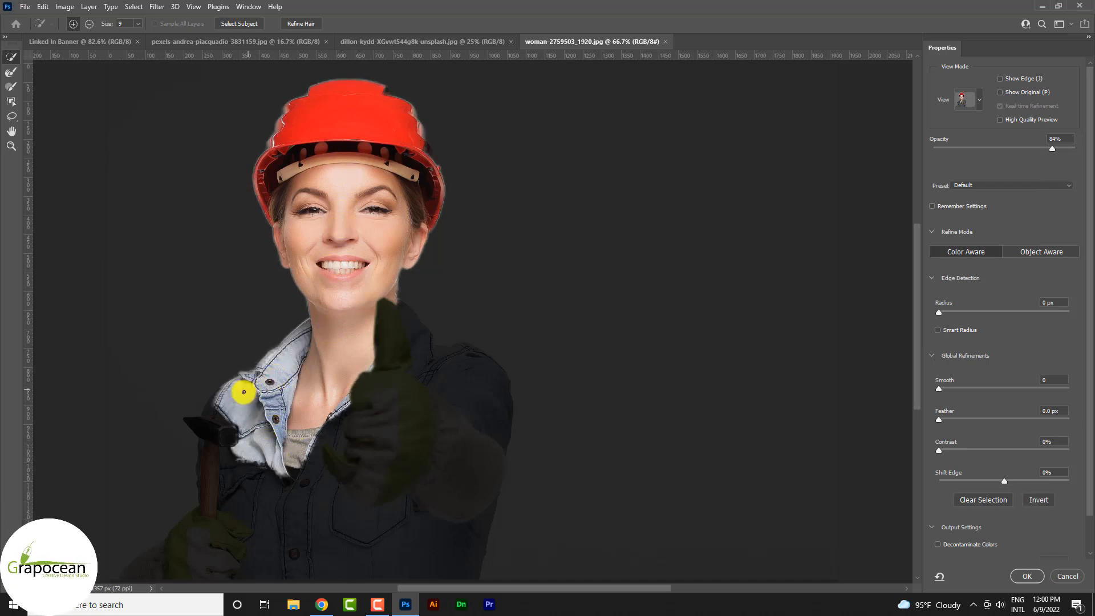
mouse_move(216, 426)
mouse_down()
mouse_move(205, 530)
mouse_move(142, 571)
mouse_move(331, 546)
mouse_move(389, 500)
mouse_move(412, 430)
mouse_move(453, 420)
mouse_up()
mouse_move(437, 354)
mouse_down()
mouse_move(431, 469)
mouse_move(418, 497)
mouse_up()
Step: Add the missed edges along the side and brim of the red helmet to the selection
scroll(358, 118, up, 3)
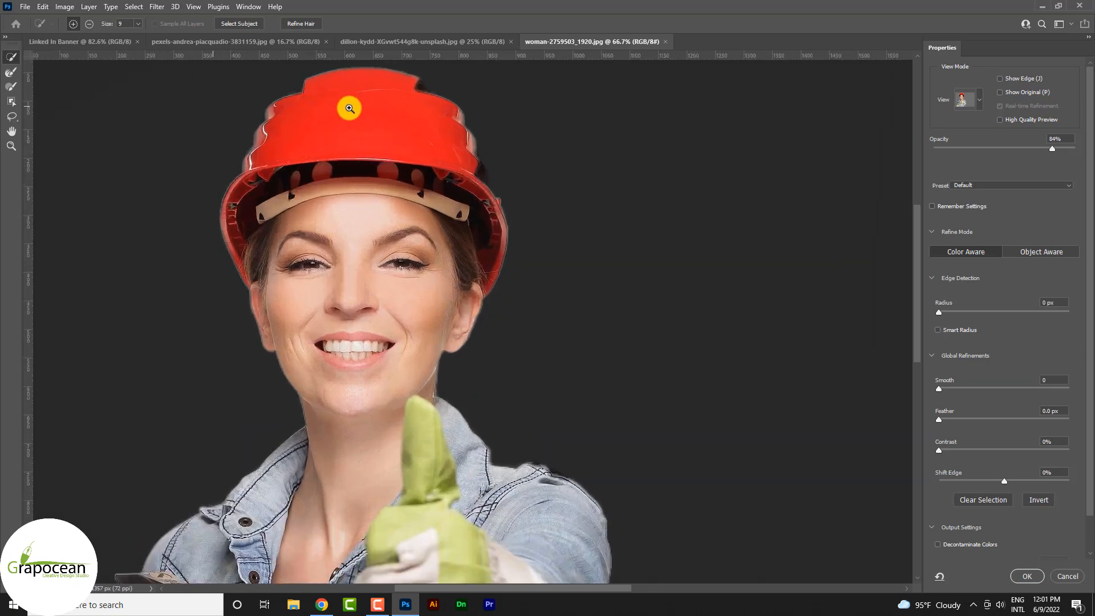
scroll(607, 283, up, 4)
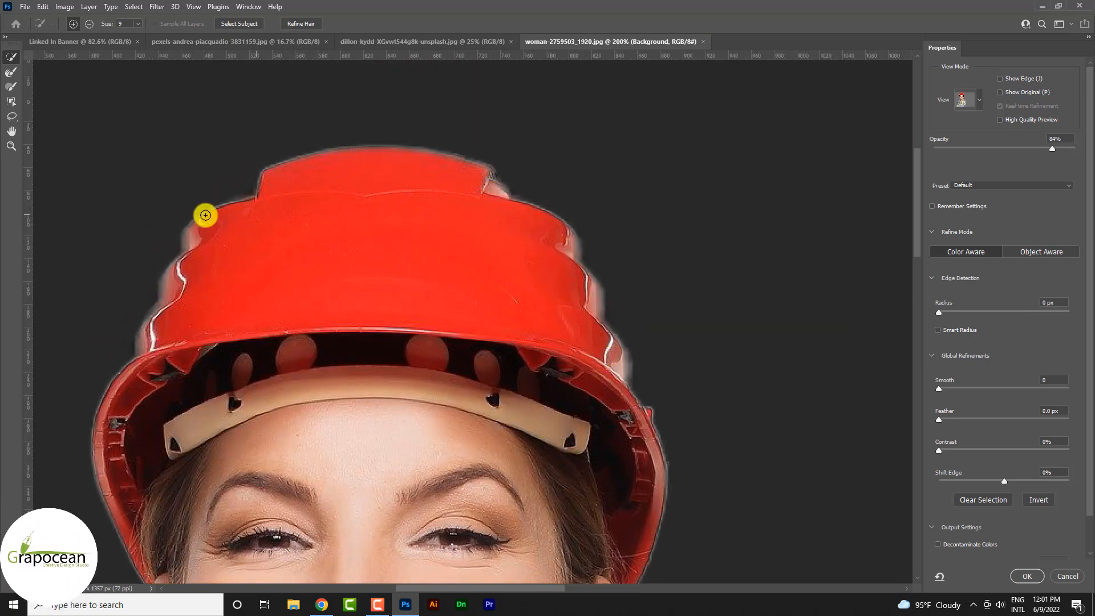
mouse_move(205, 216)
mouse_down()
mouse_move(191, 232)
mouse_move(203, 241)
mouse_move(186, 273)
mouse_up()
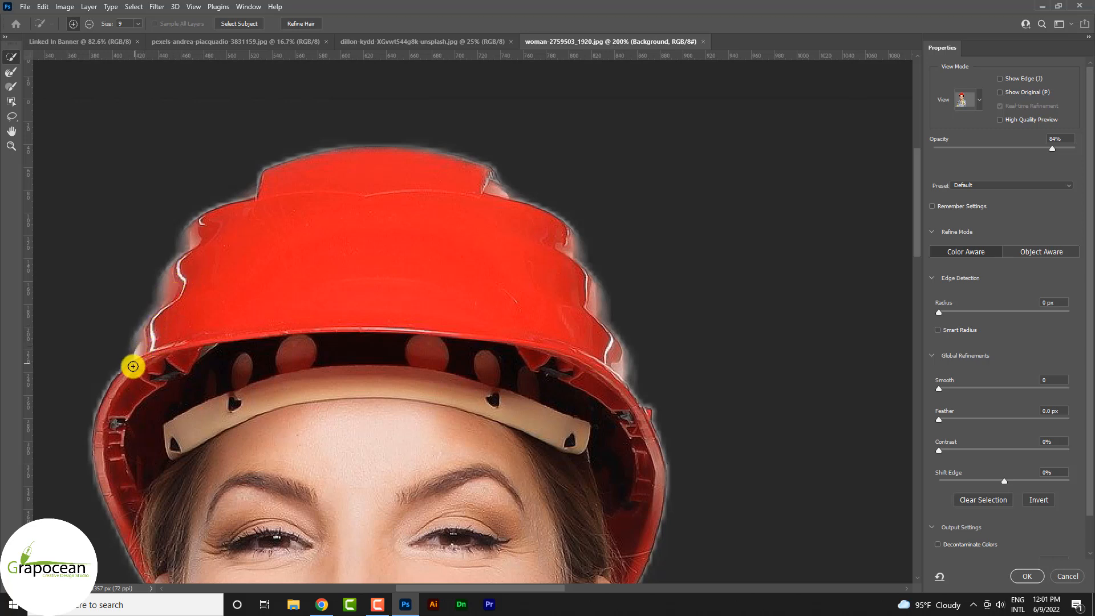
drag(133, 366, 115, 398)
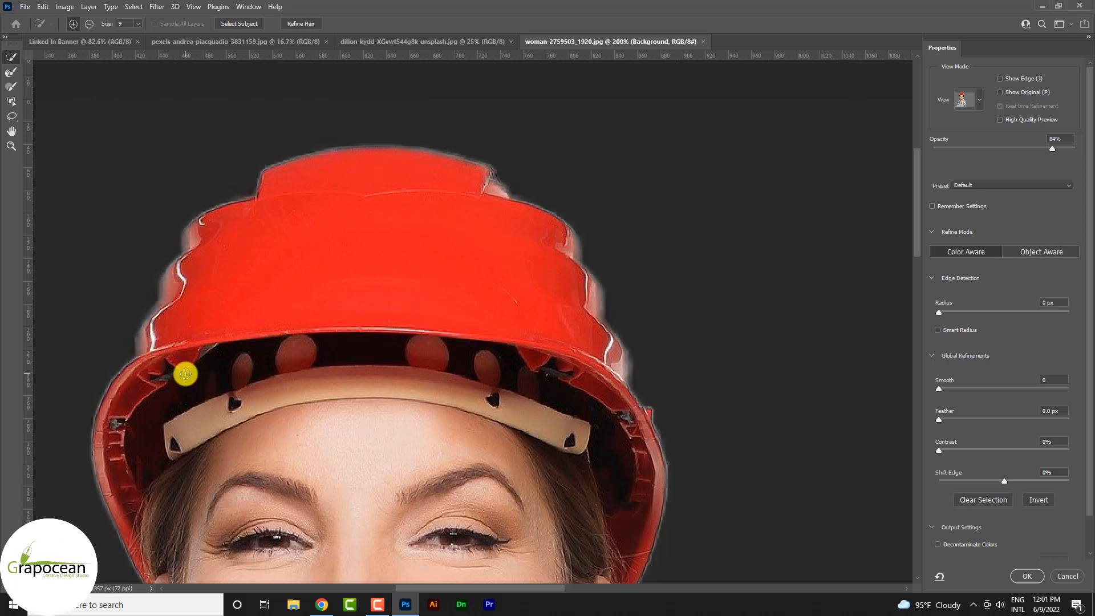
Step: Add the missed edge along the woman's denim shoulder beside the raised thumb to the selection
scroll(558, 440, down, 3)
scroll(465, 465, down, 5)
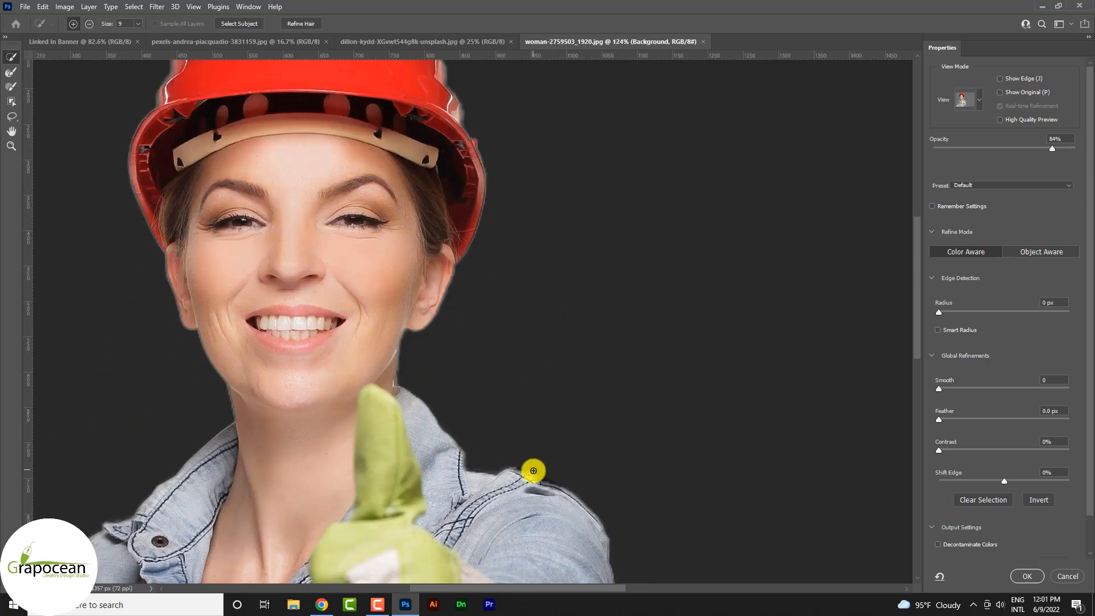
scroll(511, 489, up, 6)
mouse_move(466, 472)
mouse_down()
mouse_move(573, 482)
mouse_move(550, 470)
mouse_up()
scroll(502, 479, down, 5)
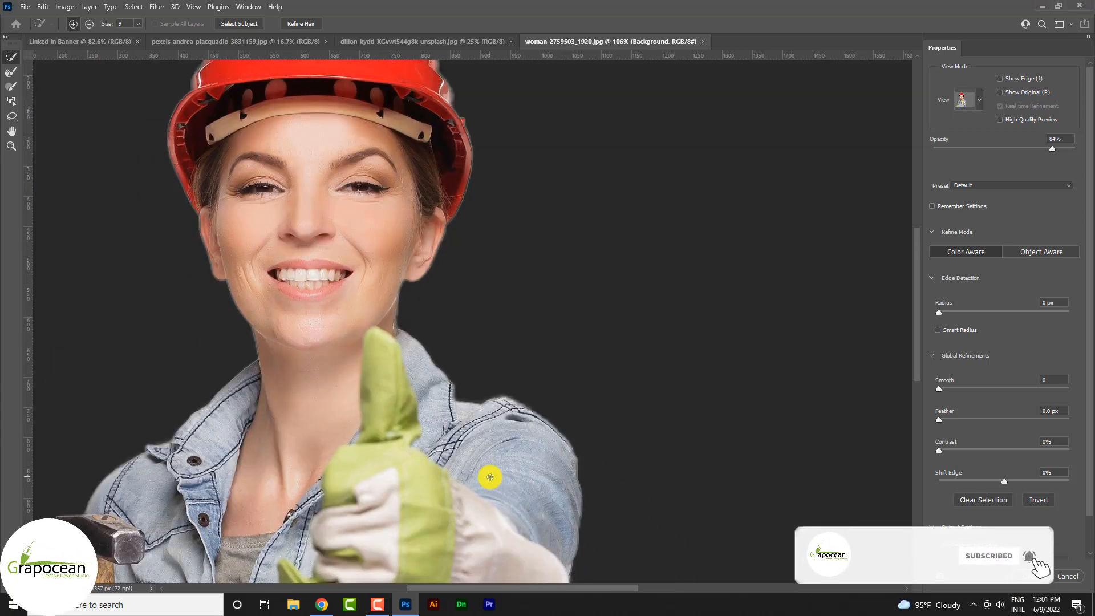
Step: Set the selection's Smooth to 41 and Contrast to 56%, and output it as a new layer with layer mask
scroll(515, 498, down, 8)
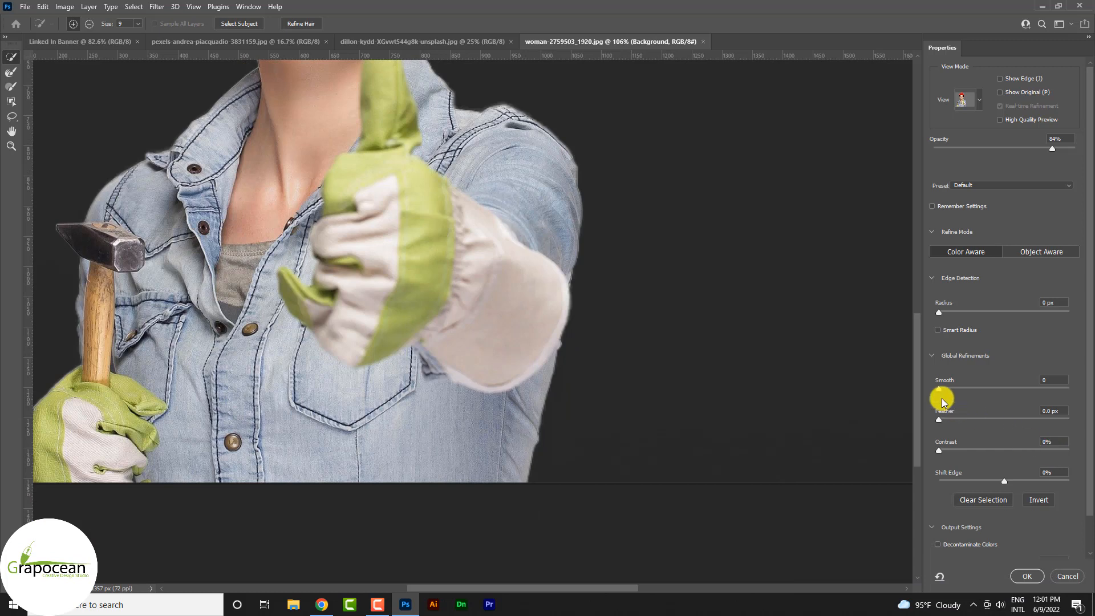
drag(950, 391, 946, 392)
drag(939, 450, 983, 454)
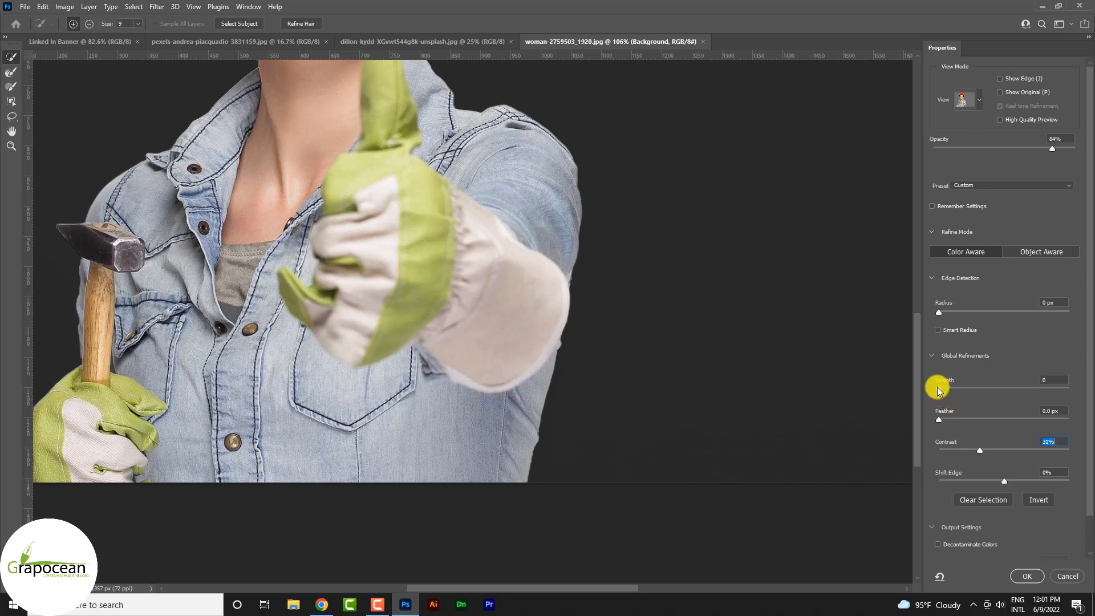
drag(939, 389, 939, 421)
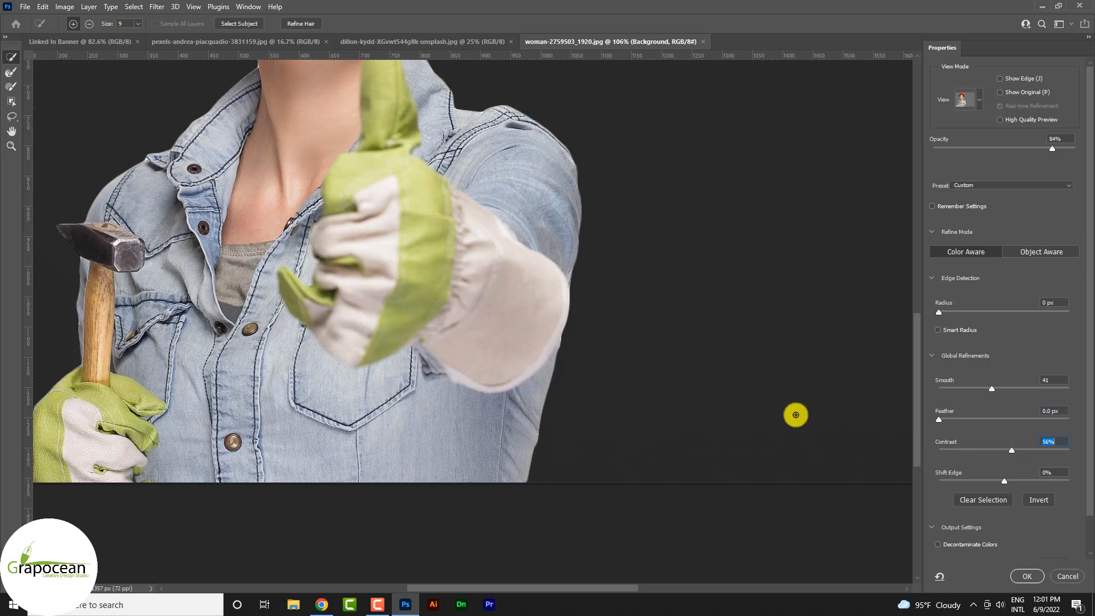
mouse_move(428, 259)
mouse_down()
mouse_move(465, 398)
mouse_move(484, 608)
mouse_move(468, 614)
mouse_move(492, 502)
mouse_move(506, 315)
mouse_up()
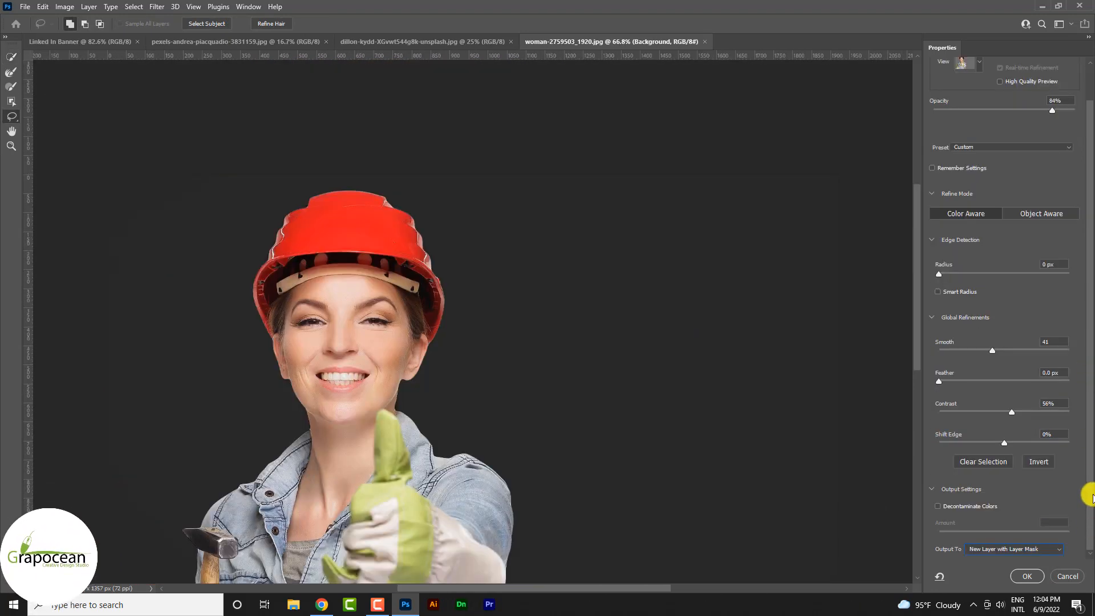
click(1025, 578)
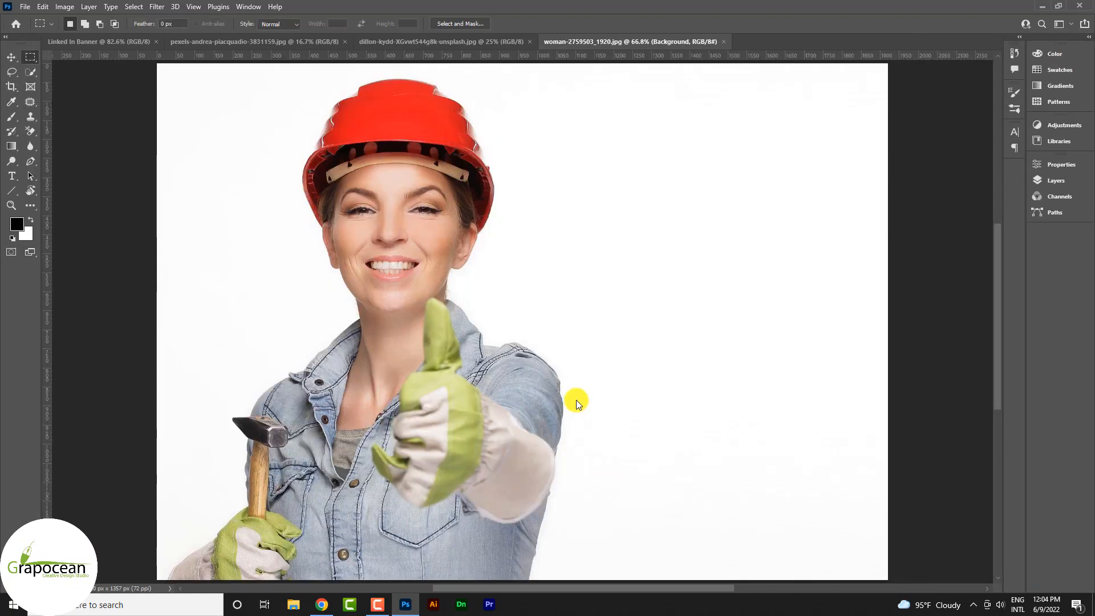
Step: Bring the cut-out woman into the Linked In Banner document and shift her so the face lies within the banner
click(12, 57)
scroll(462, 178, down, 4)
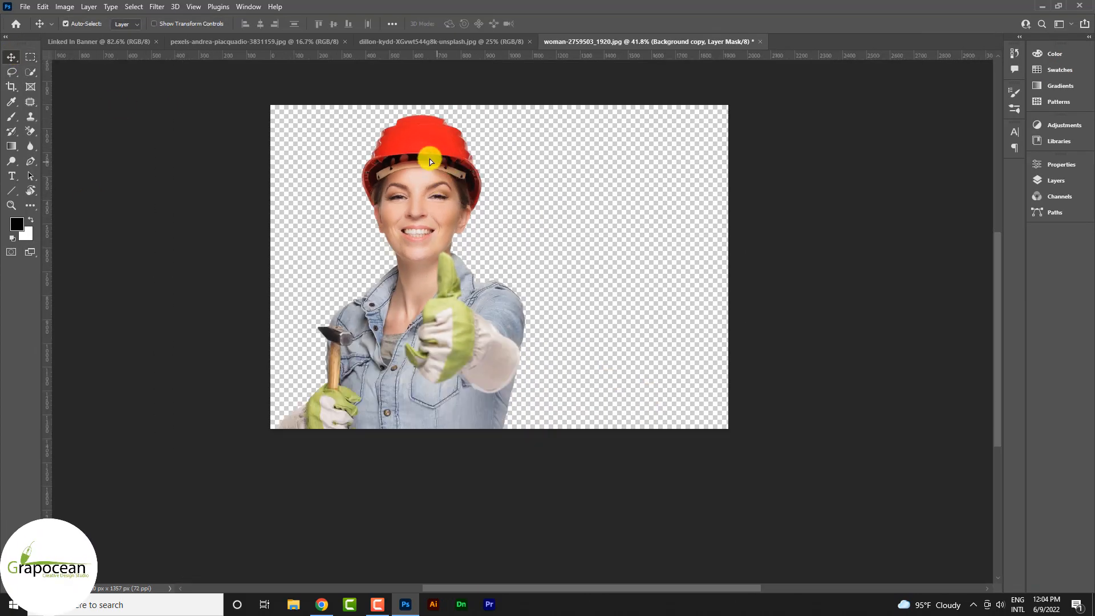
drag(430, 161, 364, 301)
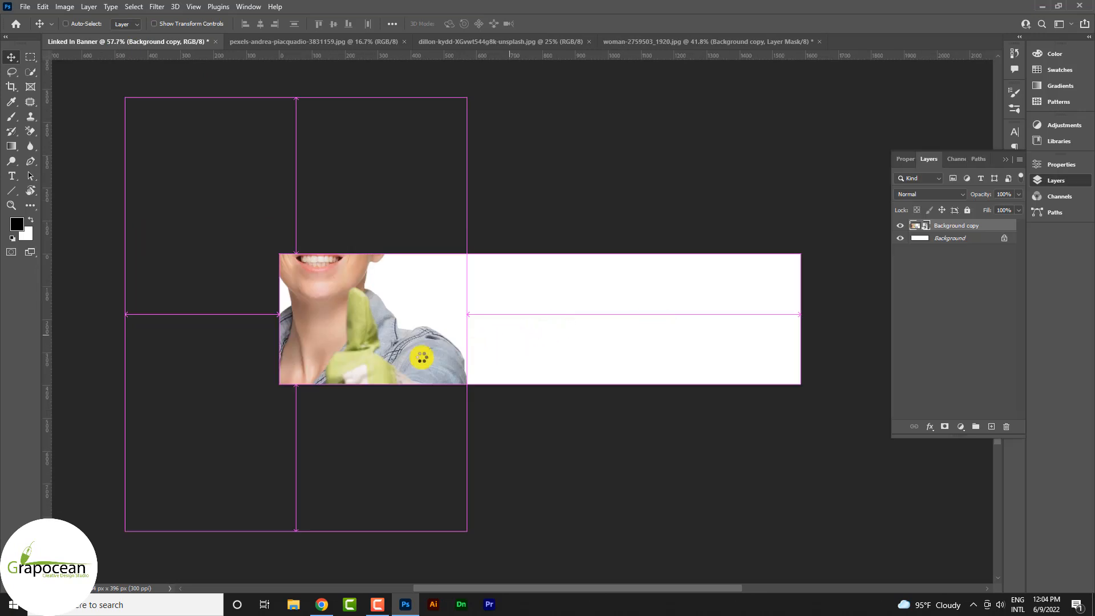
key(t)
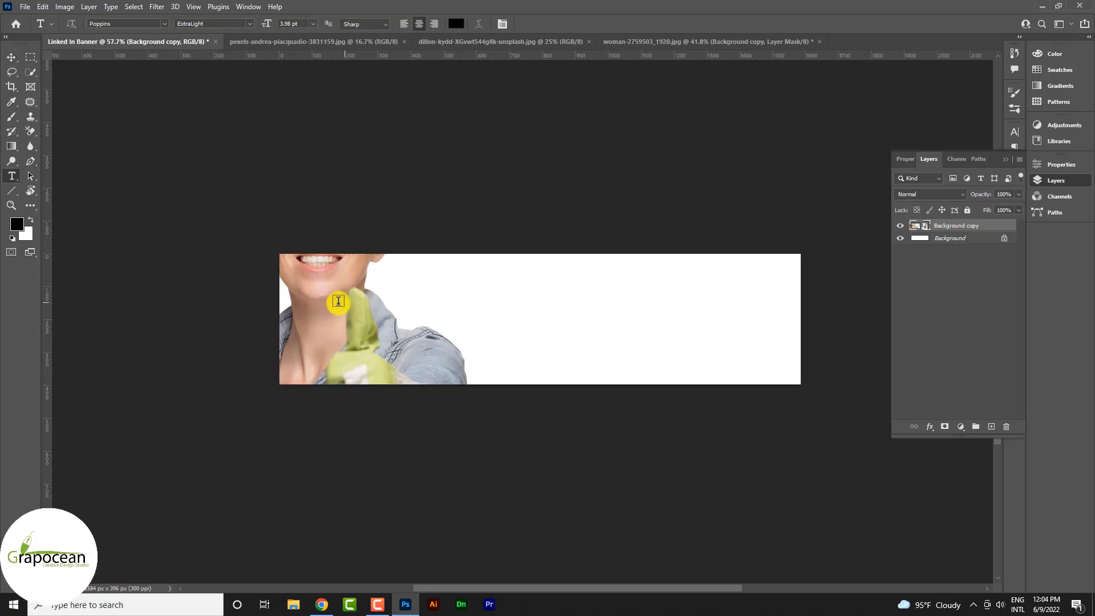
click(11, 57)
drag(316, 273, 472, 325)
Step: Scale the woman down proportionally and position her in the banner's left half with the helmet at the upper edge
key(ctrl+t)
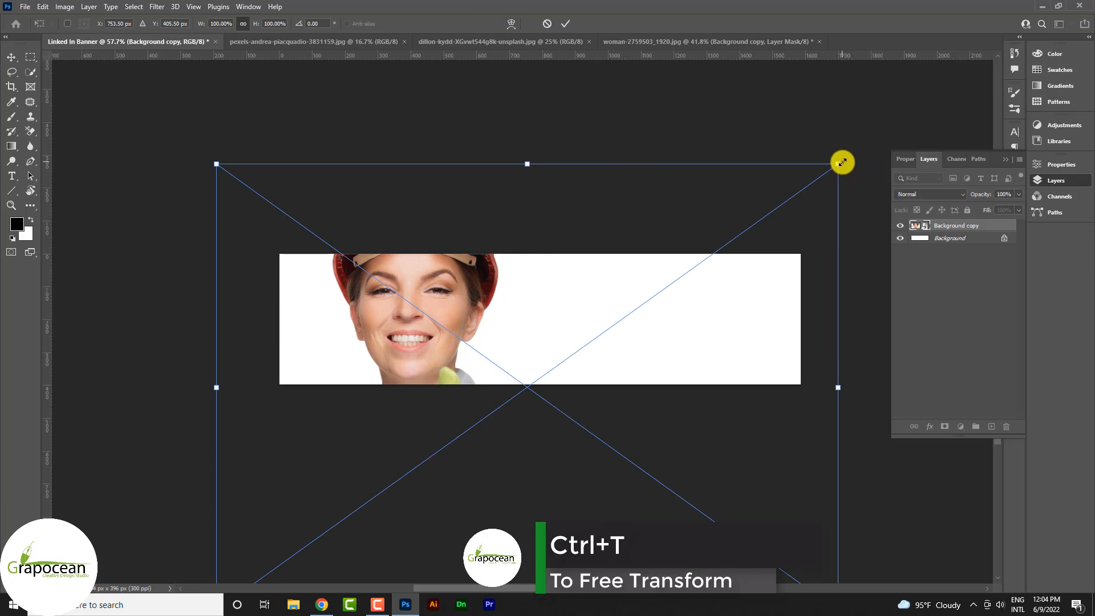
drag(838, 163, 711, 282)
drag(521, 426, 477, 374)
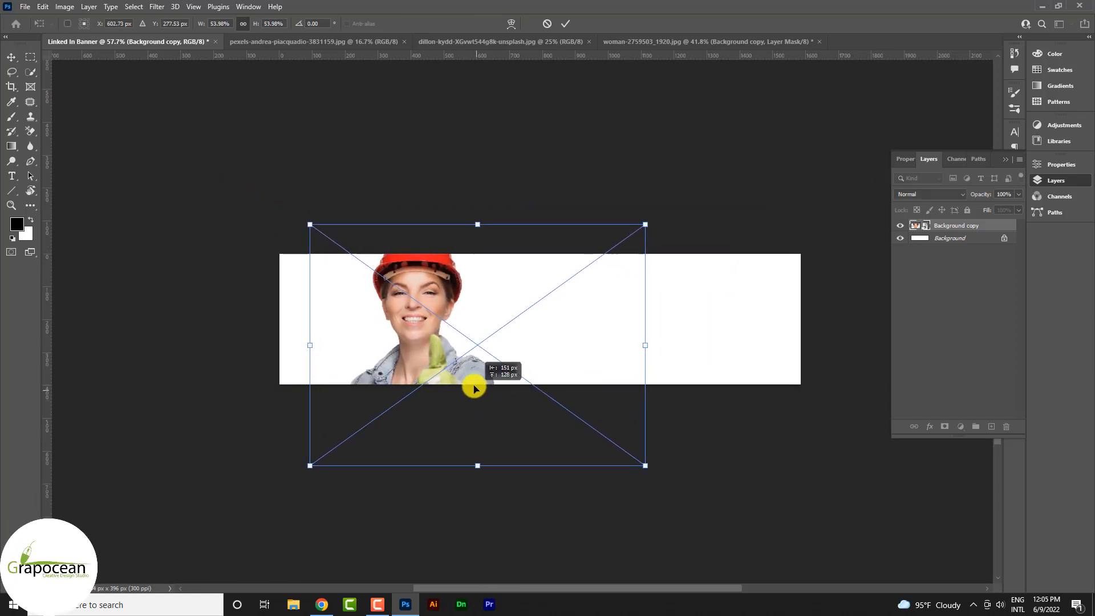
drag(644, 219, 605, 235)
drag(494, 378, 482, 364)
click(564, 24)
Step: Draw a square of about 424 px over the woman and set its fill color to 2EC4B6
scroll(501, 507, up, 1)
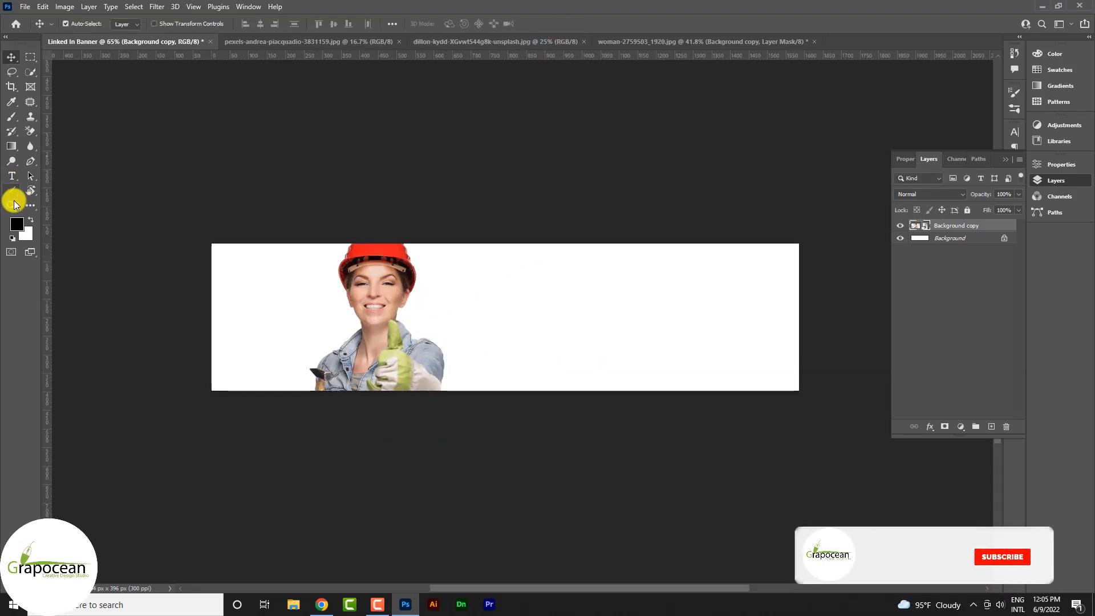
click(11, 191)
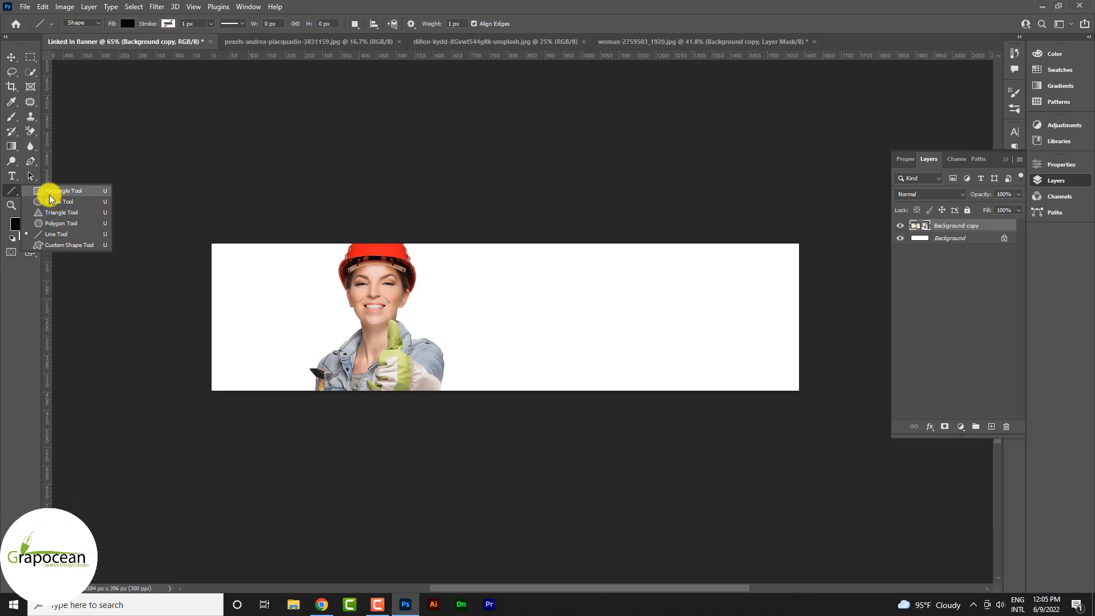
click(43, 190)
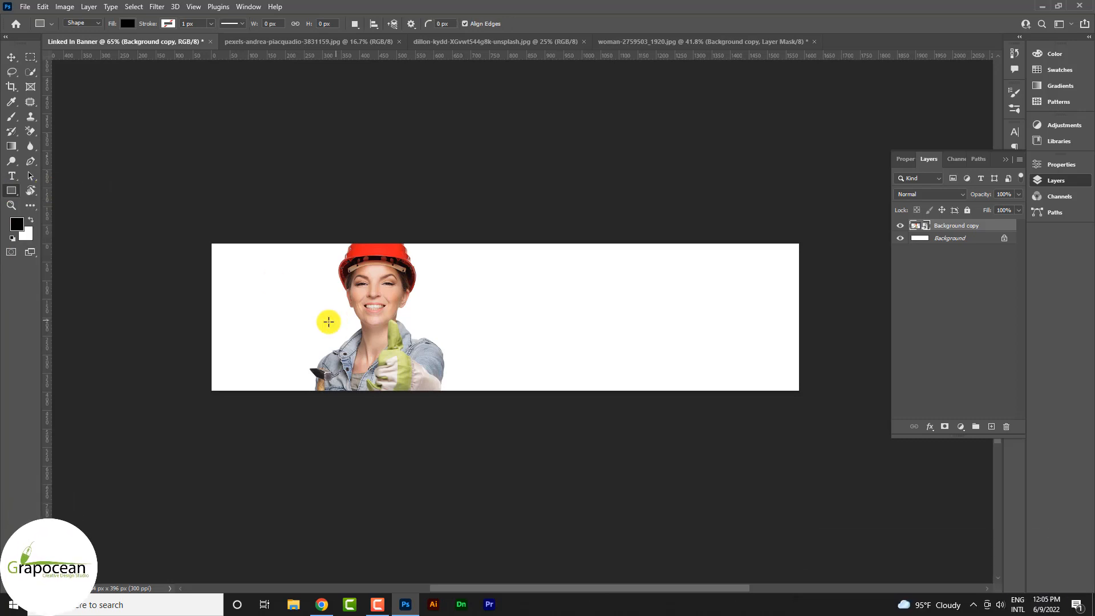
drag(271, 264, 428, 438)
click(128, 24)
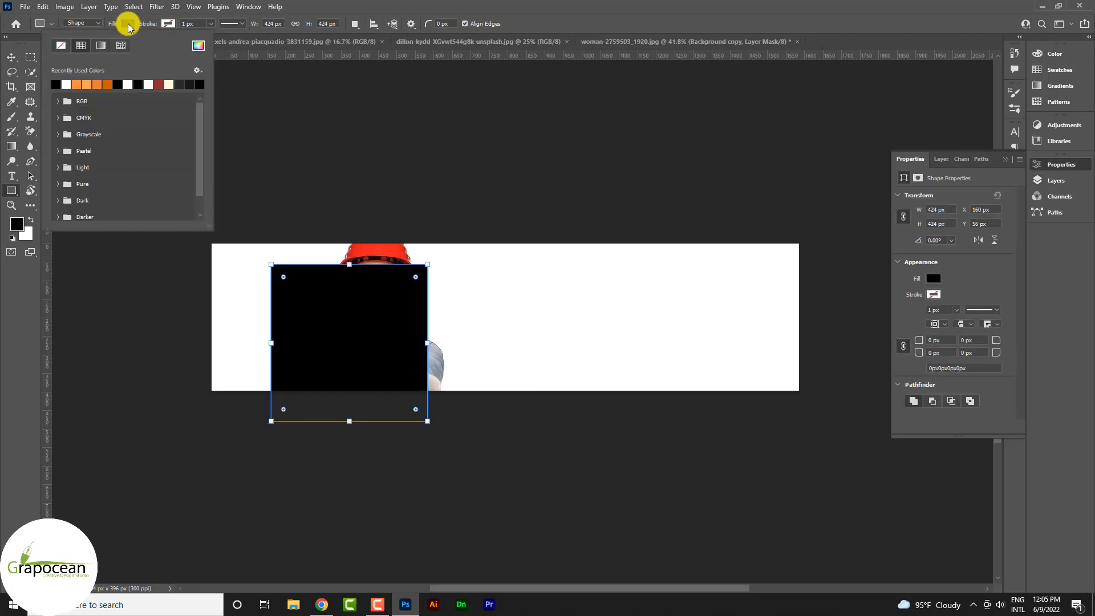
click(198, 45)
key(ctrl+v)
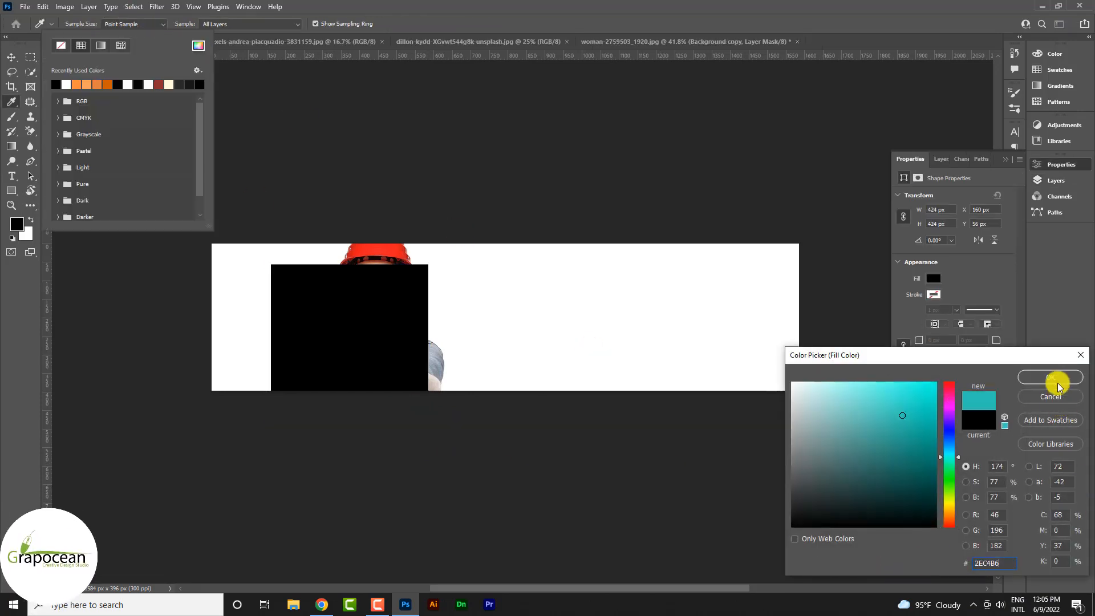
click(1059, 377)
Step: Place the teal square's layer beneath the woman's cut-out layer
click(13, 56)
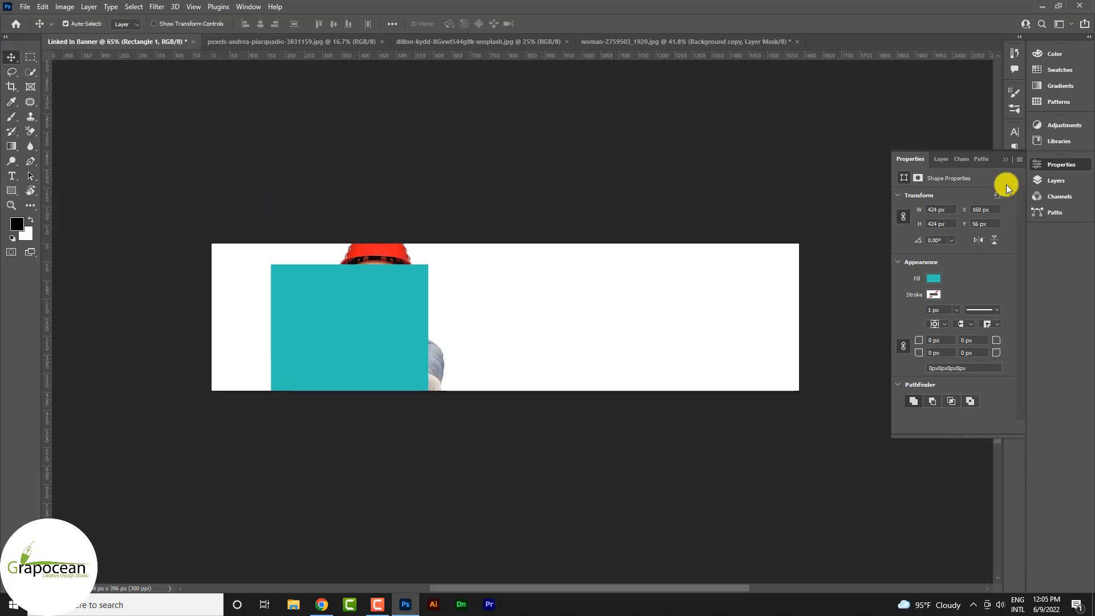
click(1073, 181)
drag(972, 247, 972, 248)
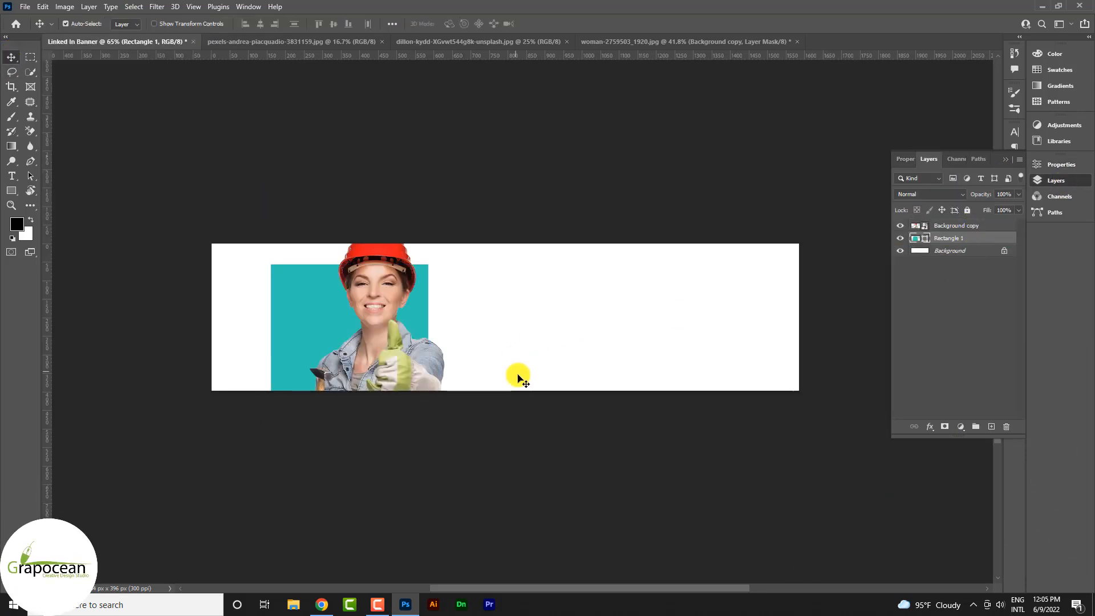
Step: Rotate the teal square about 47° into a diamond and position it behind the woman
key(ctrl+t)
drag(456, 276, 453, 352)
drag(312, 336, 206, 307)
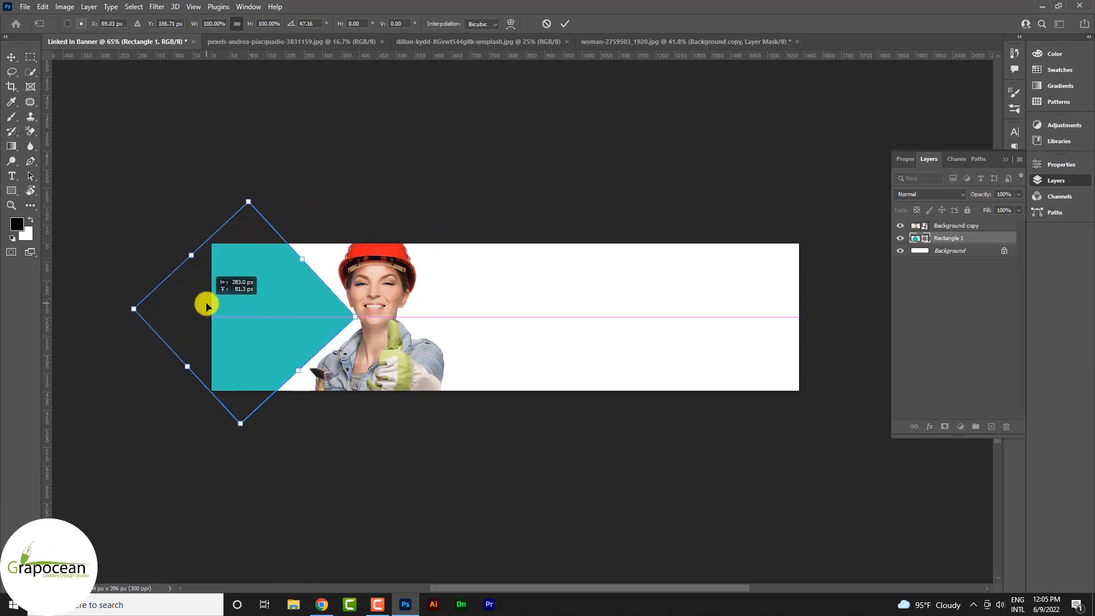
click(568, 25)
drag(288, 312, 418, 313)
Step: Give the teal diamond a Gradient Overlay using a Noise gradient, randomized to orange and yellow stripes
right_click(969, 238)
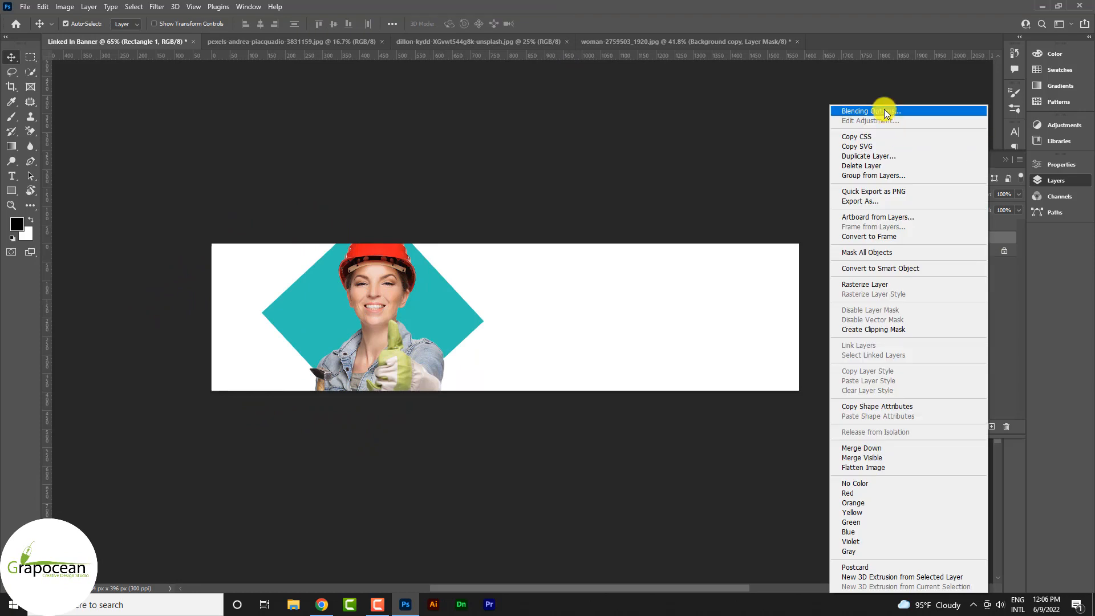
click(886, 114)
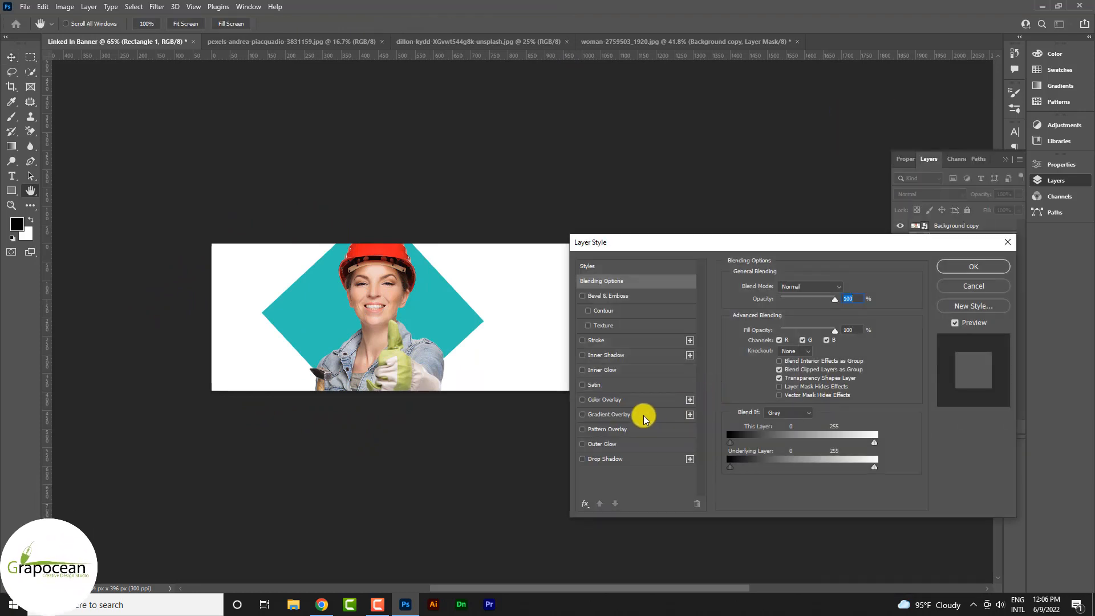
click(626, 414)
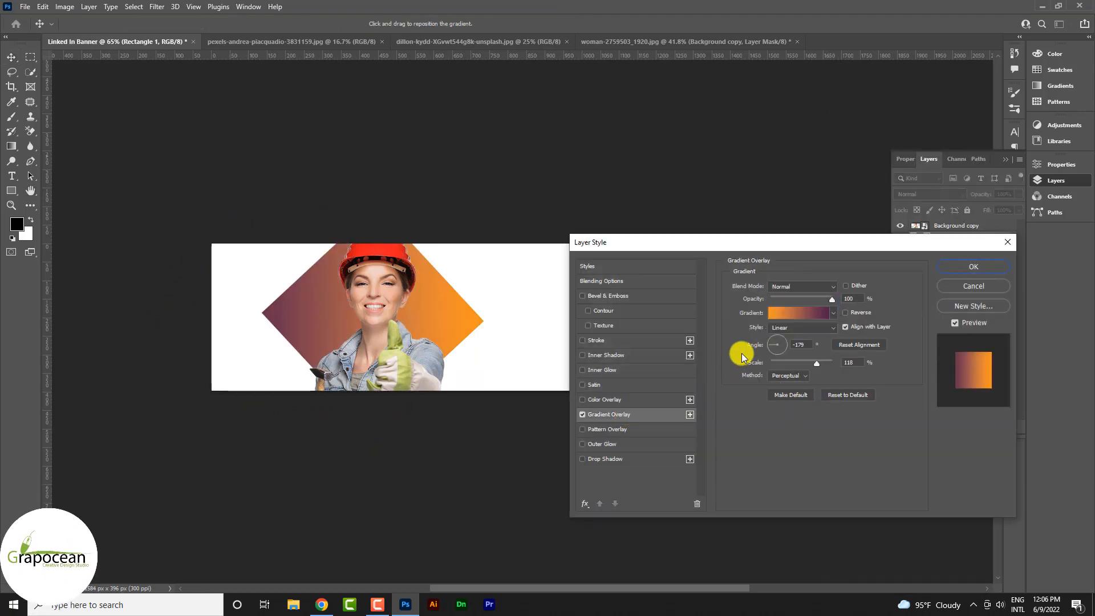
click(815, 313)
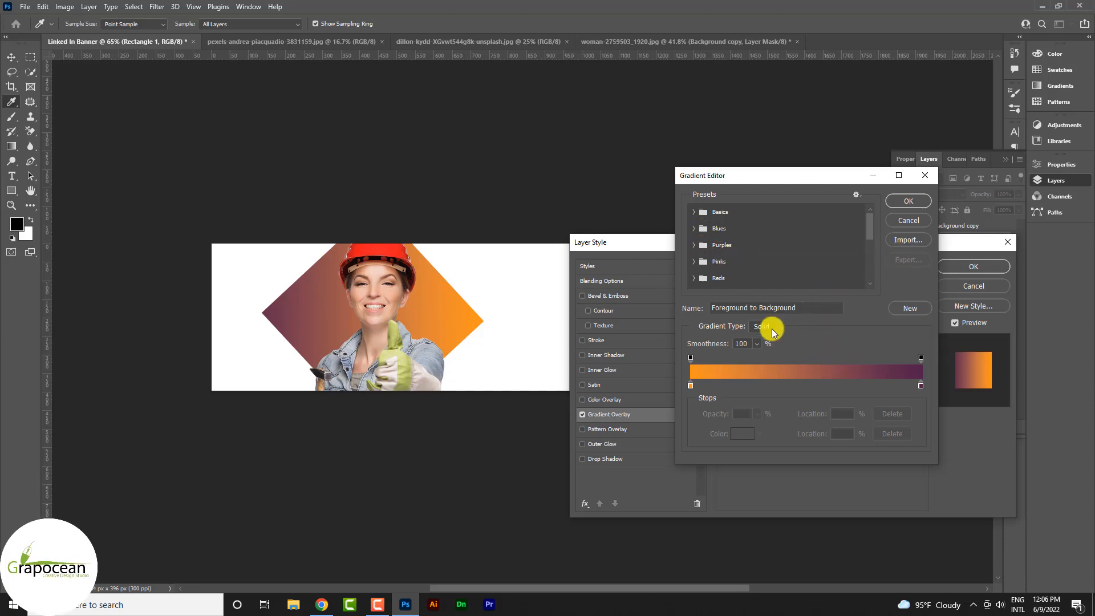
click(760, 347)
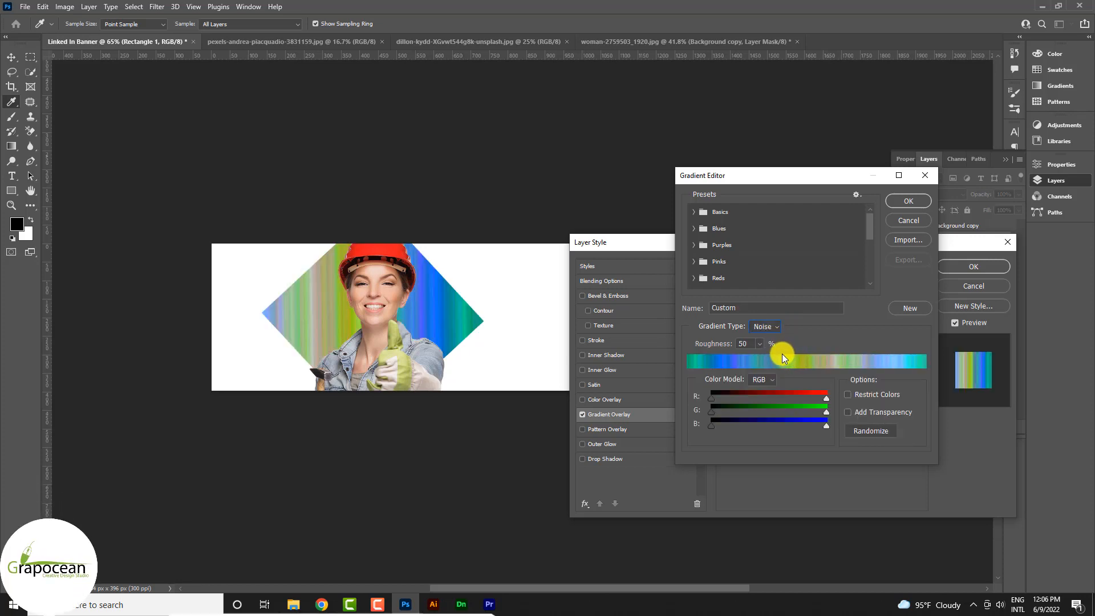
click(866, 432)
click(865, 432)
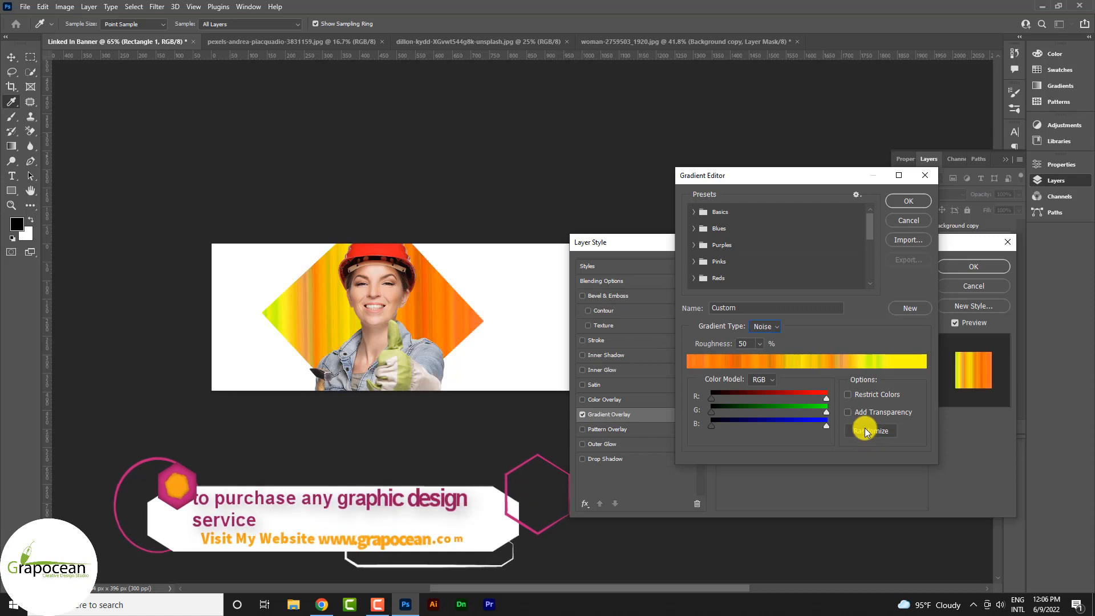
click(908, 201)
click(973, 266)
Step: Move the striped diamond to the banner's left edge and stack two copies at 80% opacity beneath it, offset towards the woman
drag(459, 320, 328, 317)
drag(963, 275, 955, 297)
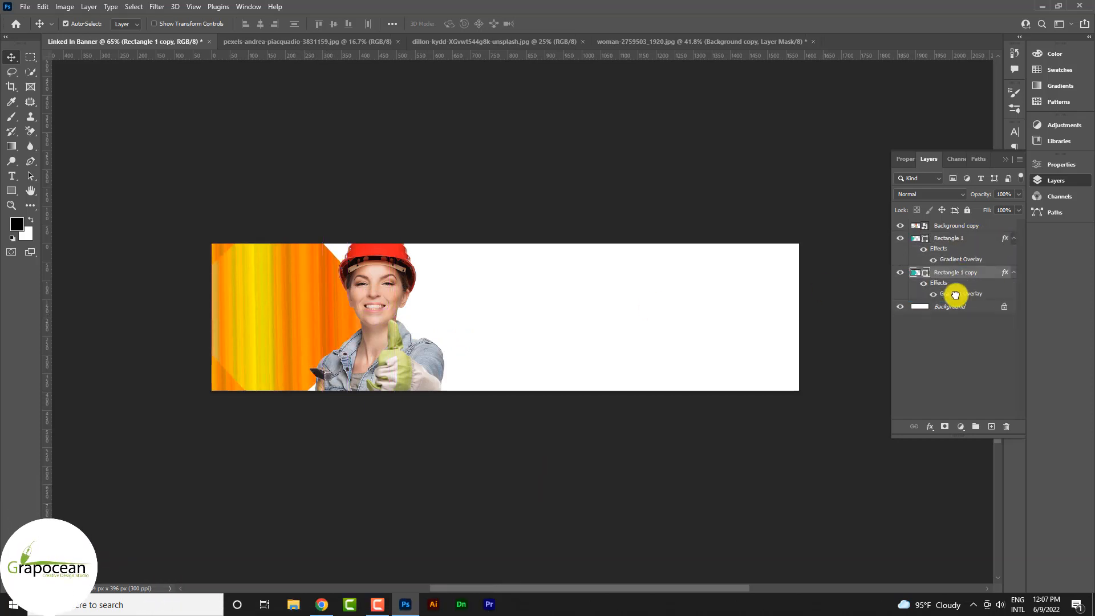
drag(325, 298, 387, 288)
key(8)
drag(975, 282, 954, 331)
drag(337, 289, 320, 273)
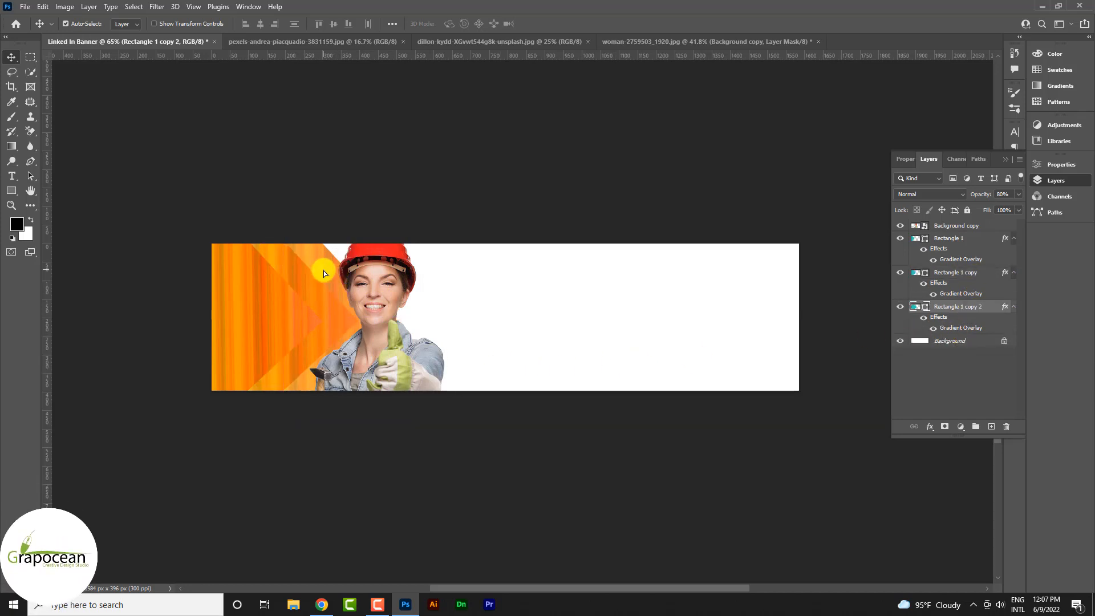
Step: Add a Drop Shadow to the front diamond and copy its layer effects onto the diamond copies beneath
scroll(323, 270, up, 3)
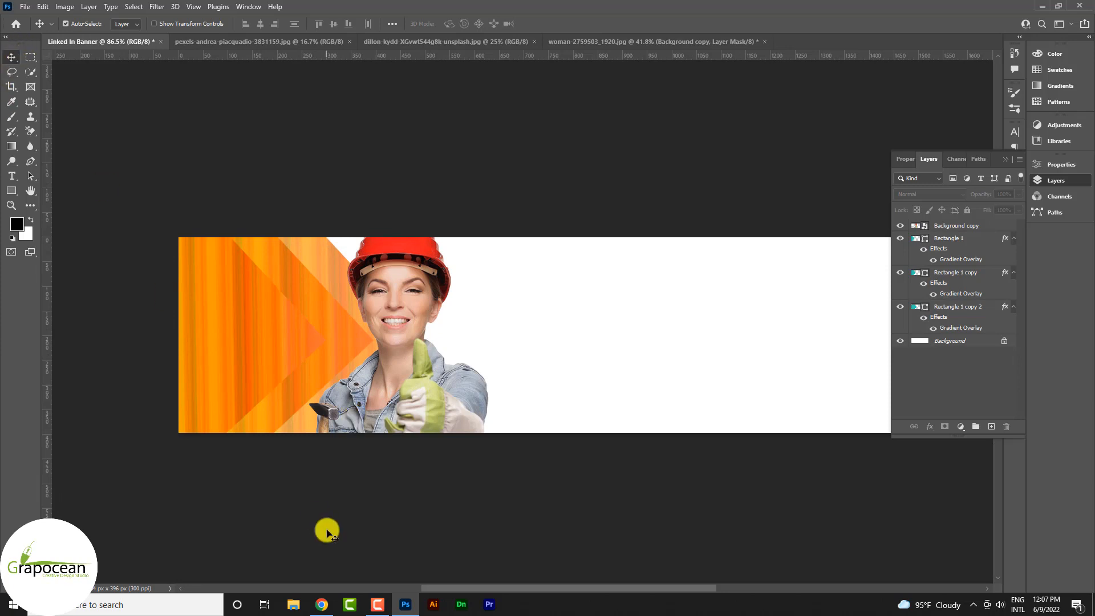
right_click(962, 240)
click(847, 112)
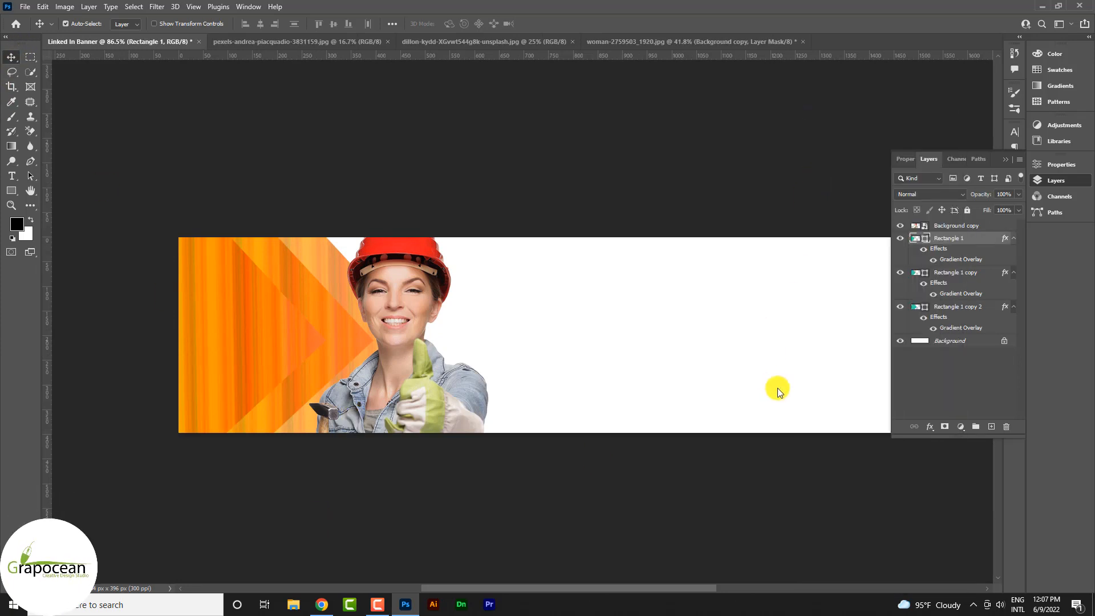
click(604, 459)
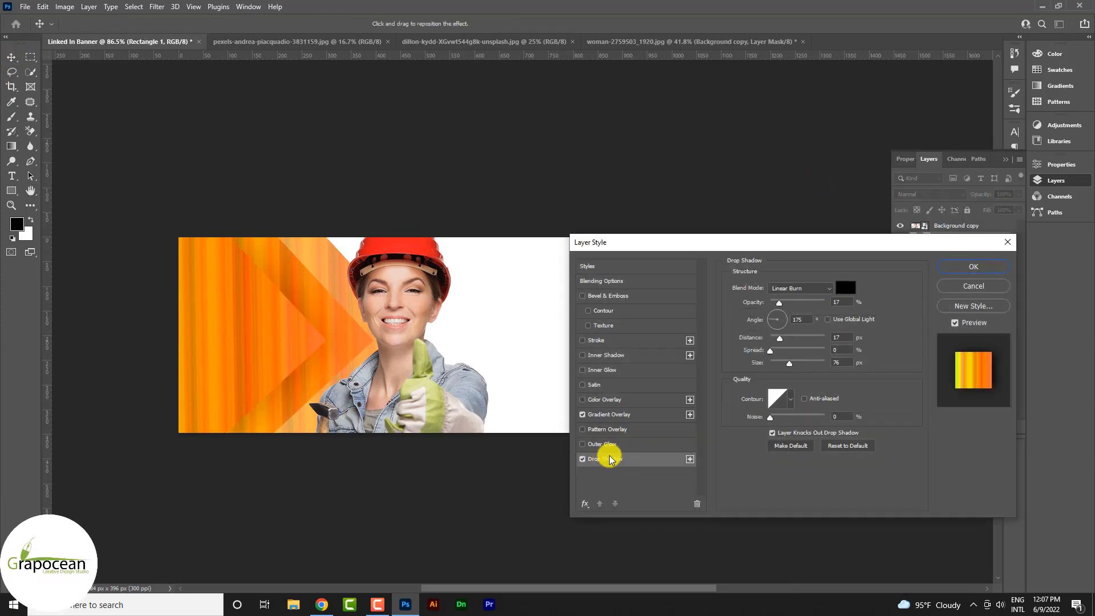
click(976, 266)
drag(960, 269, 975, 349)
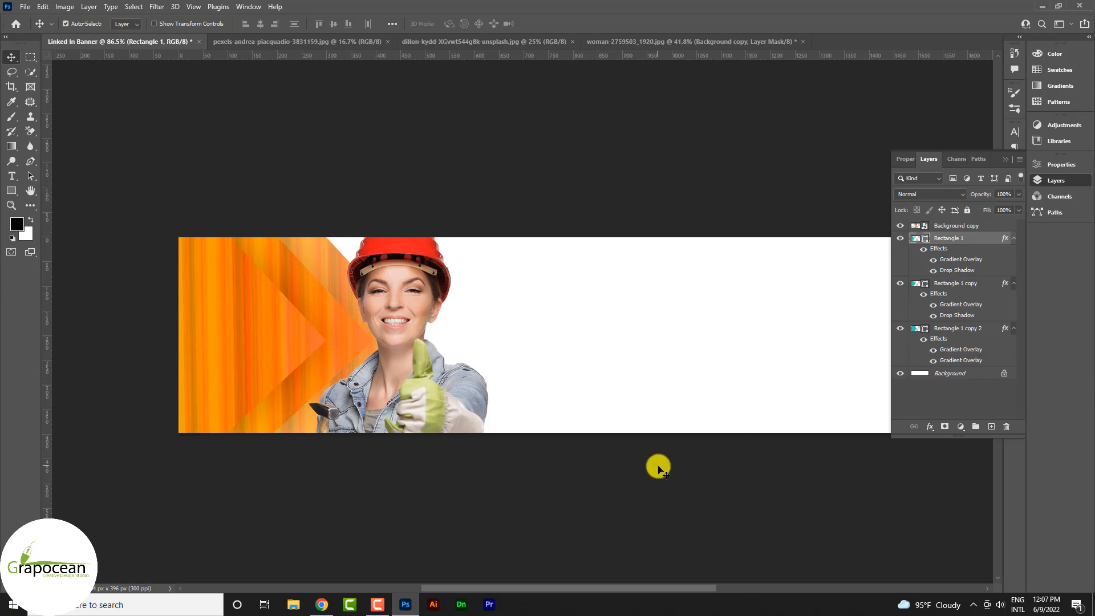
Step: Set the front diamond's Drop Shadow to 38% opacity, 7 px distance and 38 px size
scroll(621, 523, down, 5)
click(508, 515)
scroll(371, 394, up, 7)
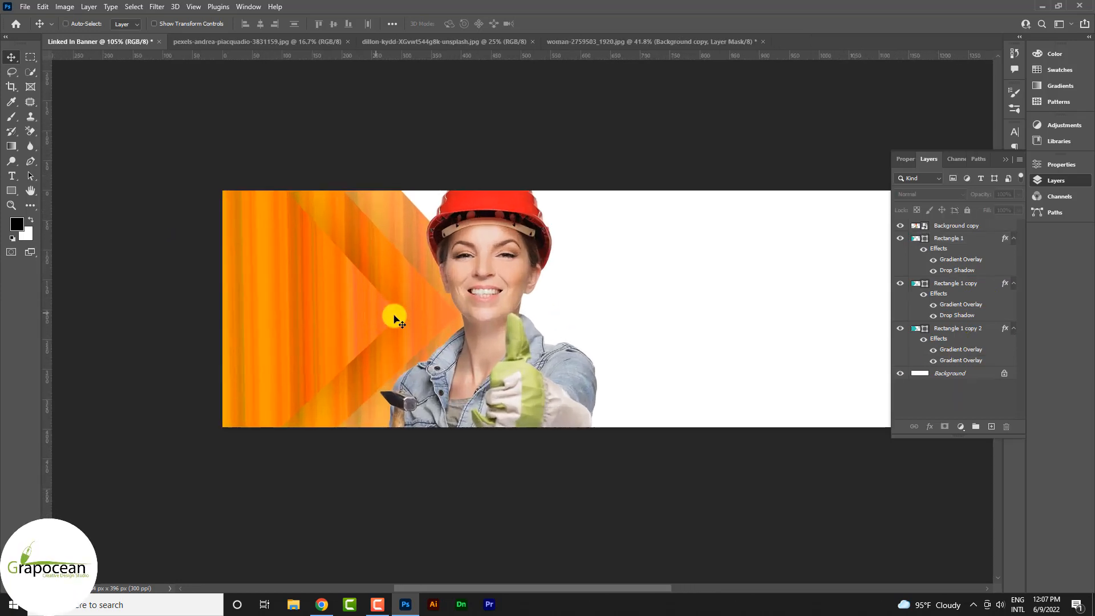
double_click(961, 271)
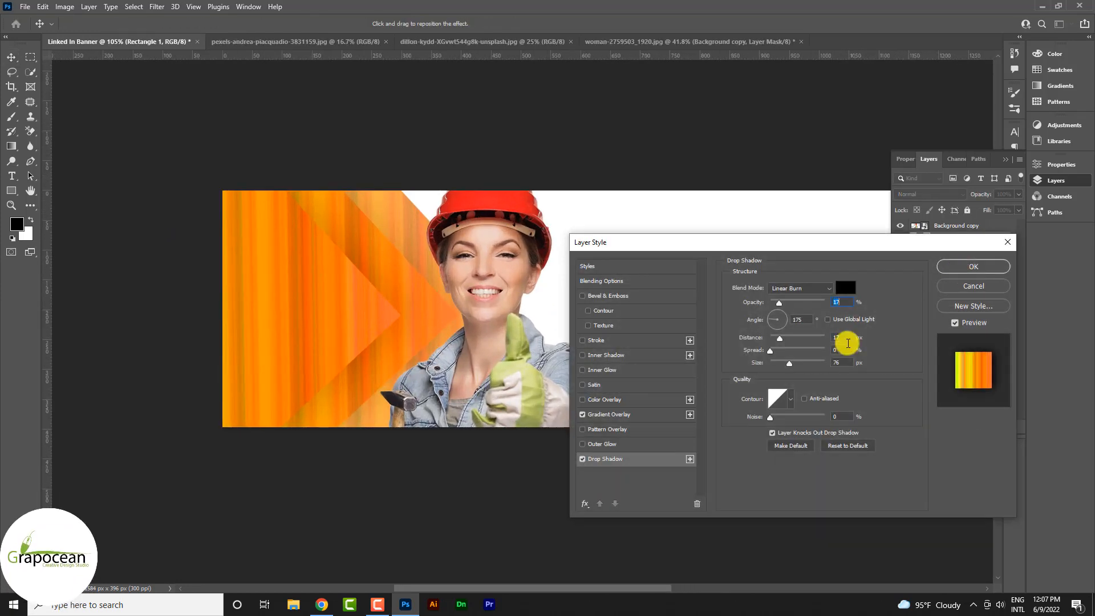
drag(782, 305, 794, 311)
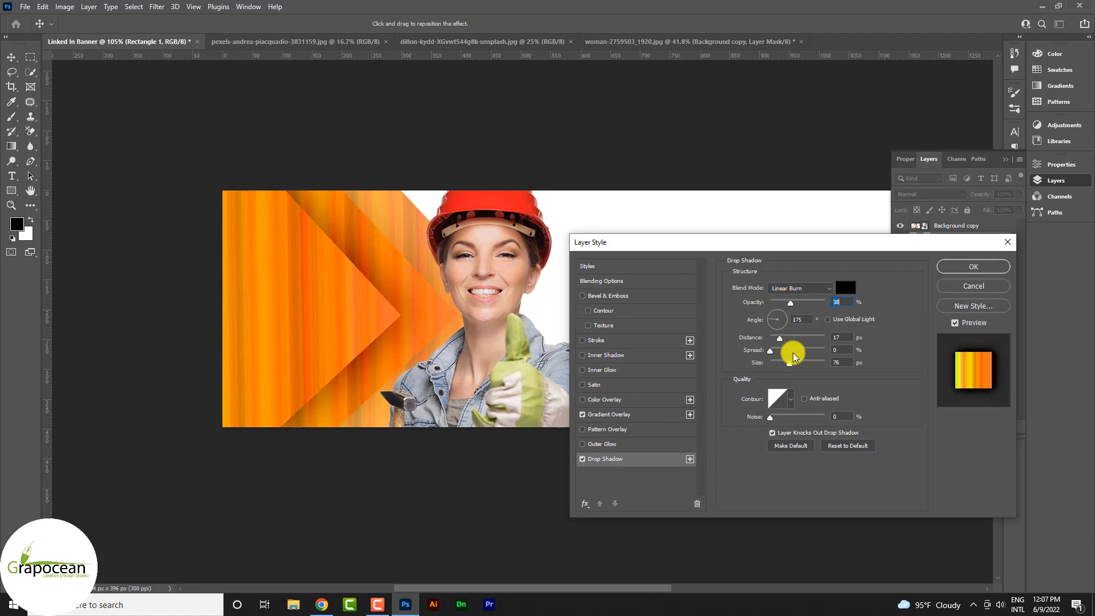
drag(792, 356, 775, 337)
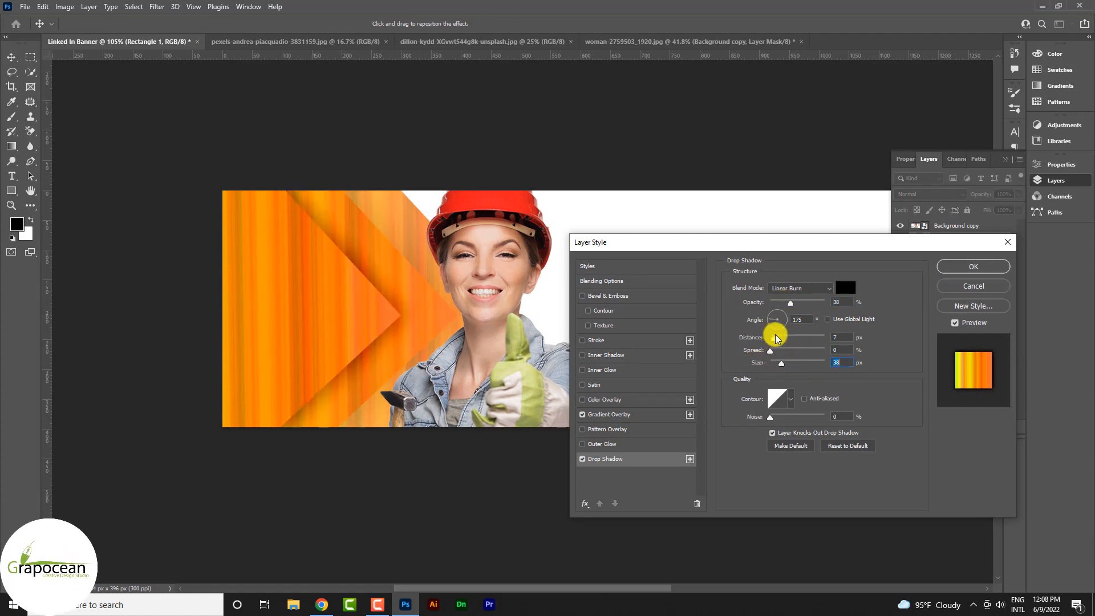
click(951, 266)
click(481, 496)
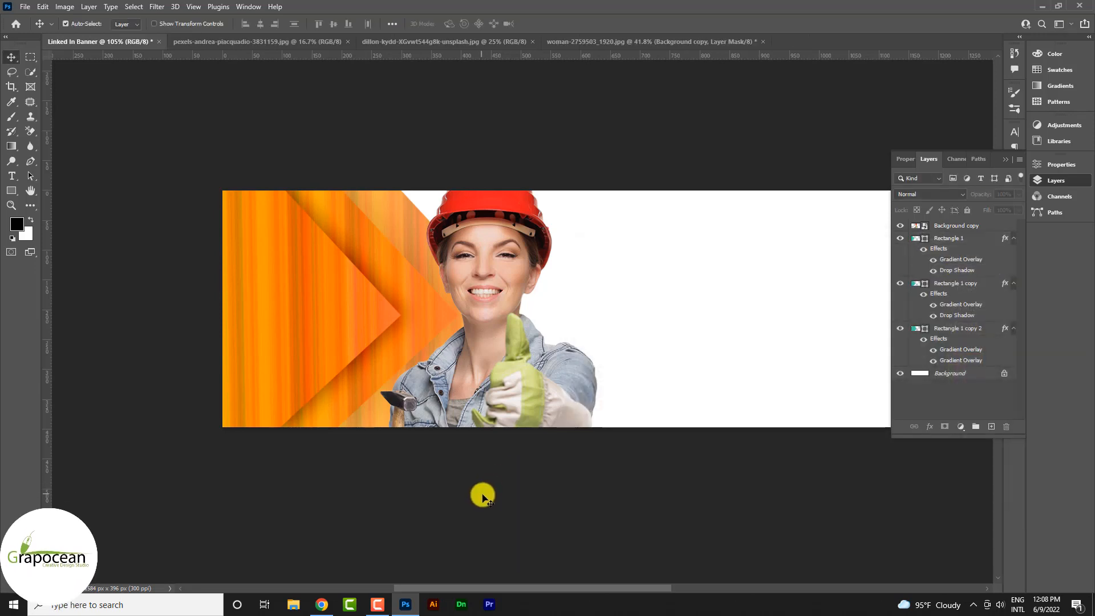
Step: Change the Gradient Overlay angle of the front diamond so its stripes run diagonally
key(ctrl+minus)
key(ctrl+minus)
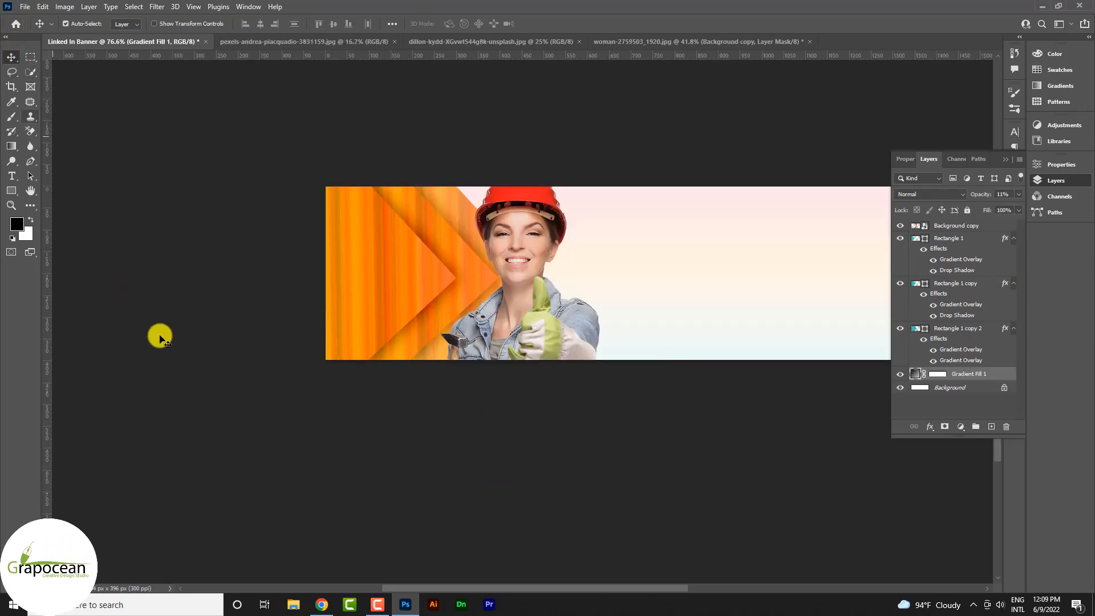
mouse_move(421, 279)
mouse_down()
mouse_move(411, 273)
mouse_move(410, 286)
mouse_up()
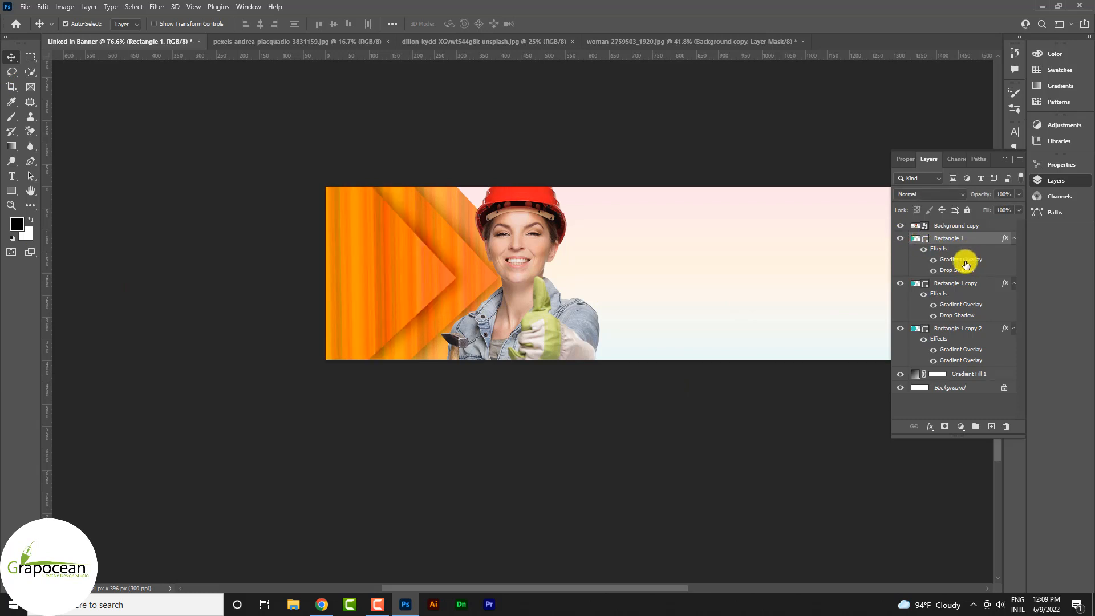
double_click(965, 262)
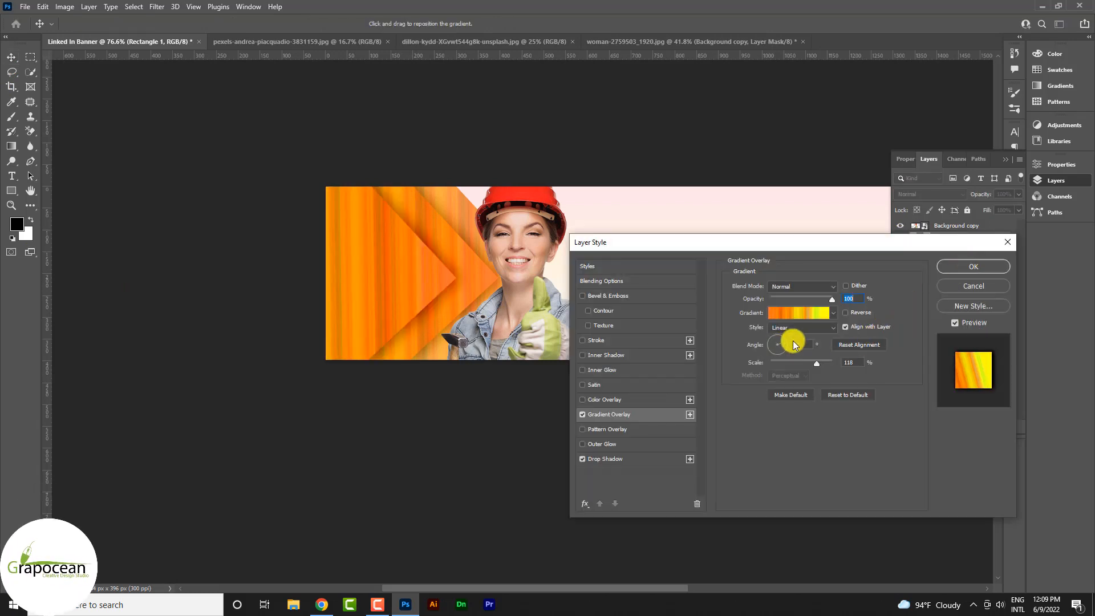
drag(794, 345, 778, 336)
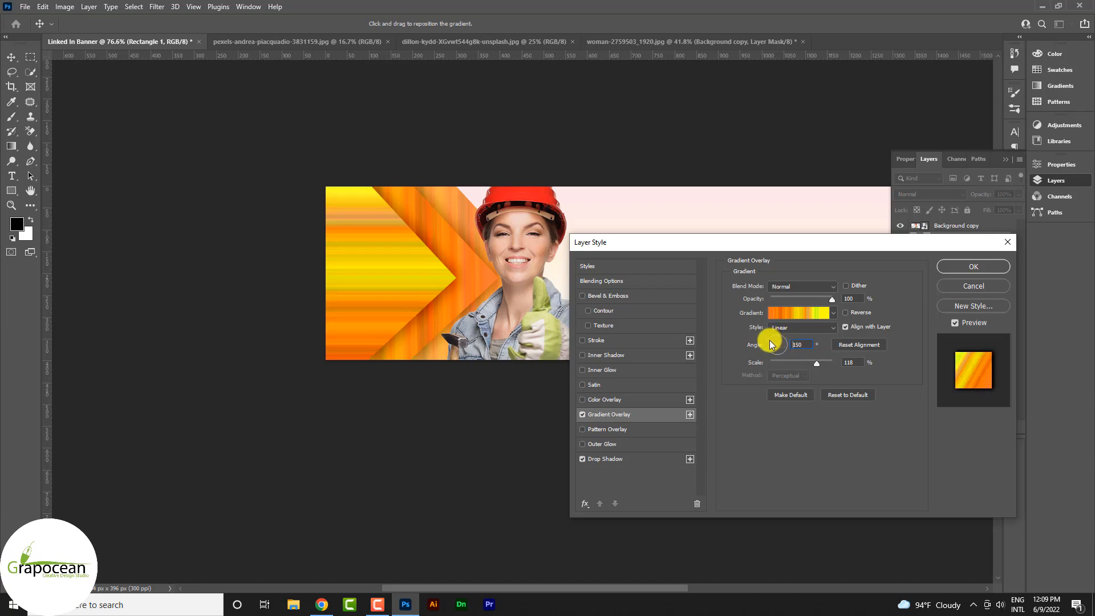
drag(771, 345, 767, 346)
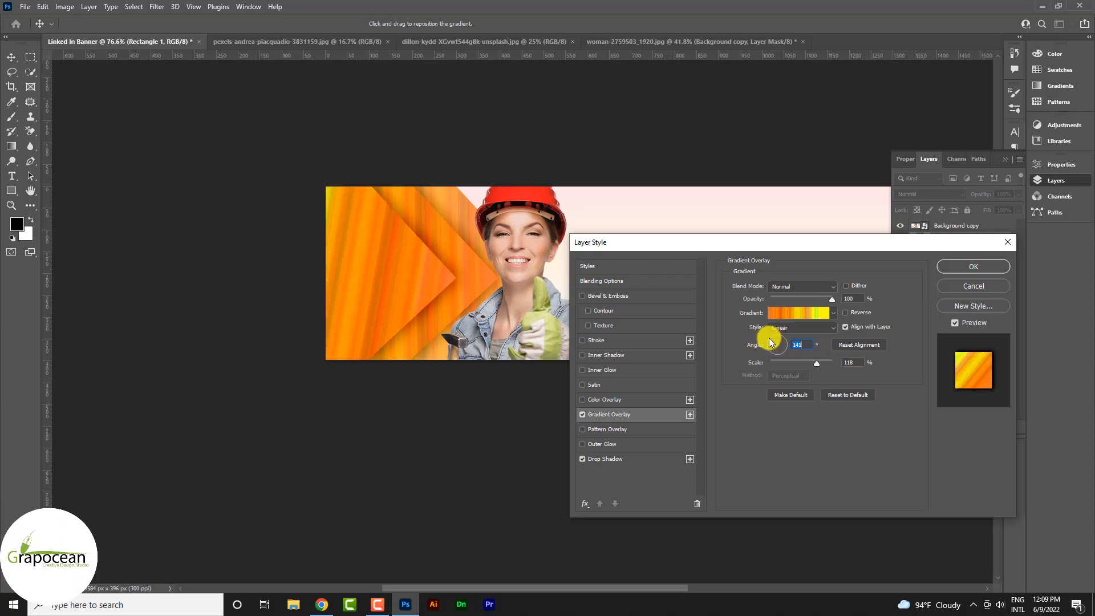
drag(771, 337, 767, 345)
click(974, 265)
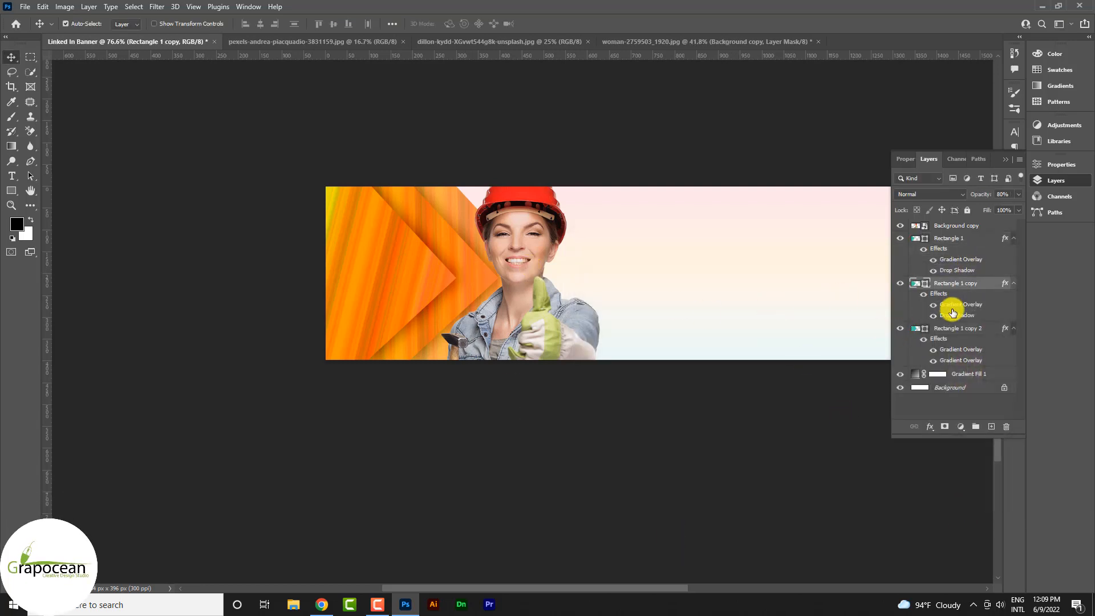
Step: Set the Gradient Overlay angle of the middle diamond to -166°
double_click(961, 307)
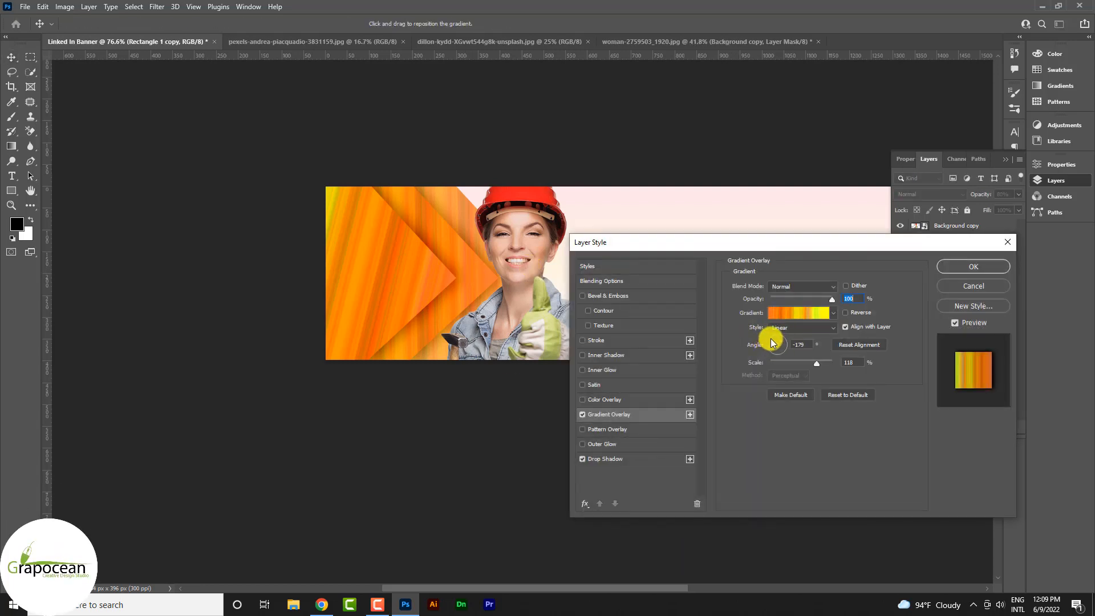
drag(772, 342, 772, 348)
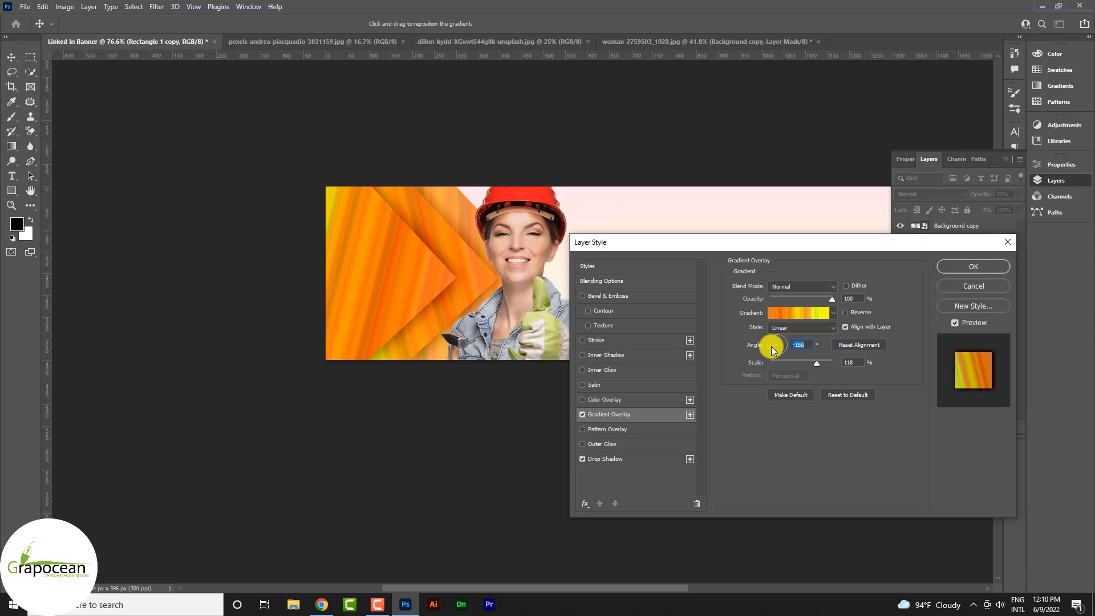
click(973, 265)
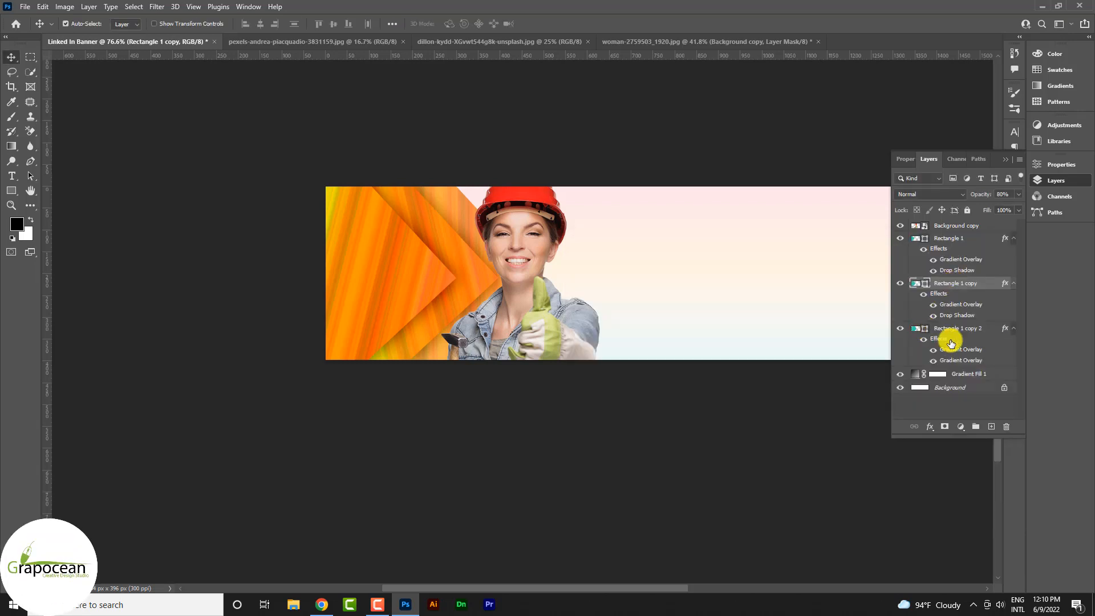
Step: Set the first Gradient Overlay's angle on the rearmost diamond to 178°
double_click(963, 349)
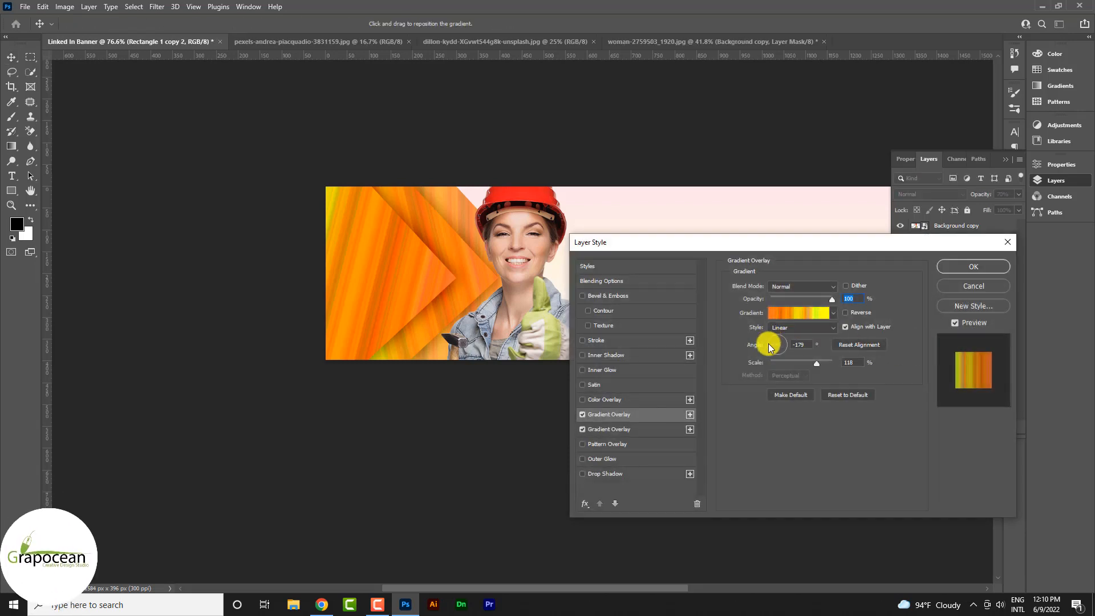
drag(771, 342, 772, 341)
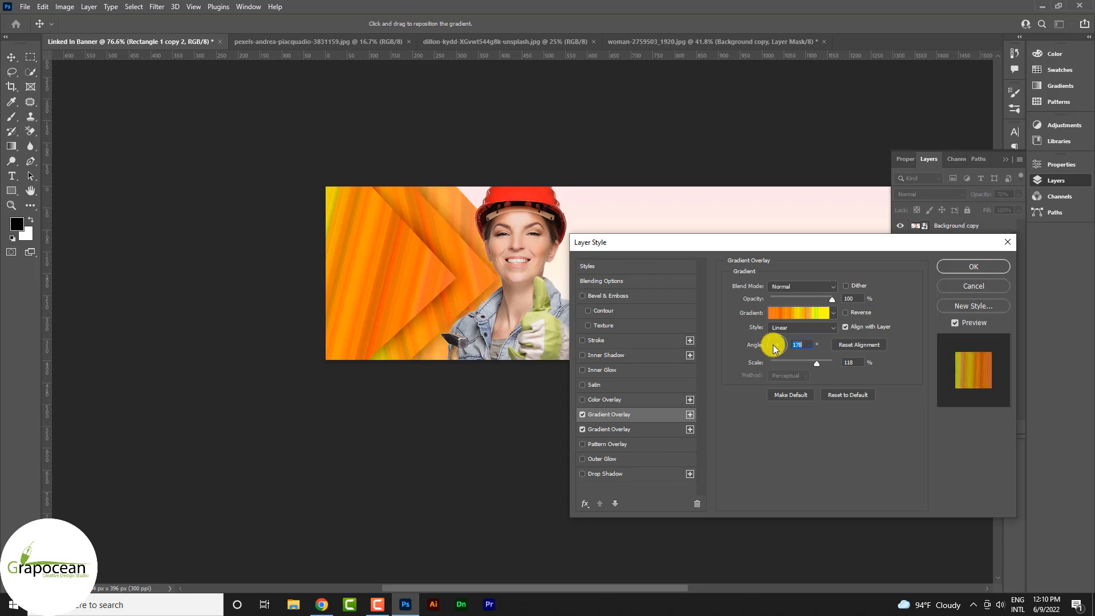
click(988, 269)
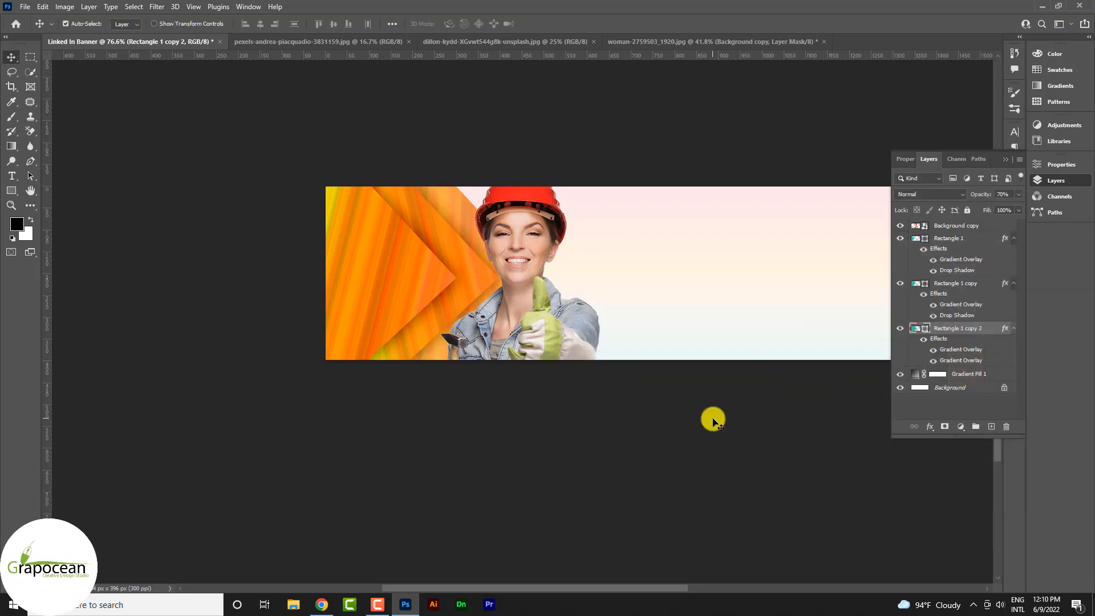
Step: Duplicate the three stacked diamond layers together and convert the copies into one Smart Object
click(531, 423)
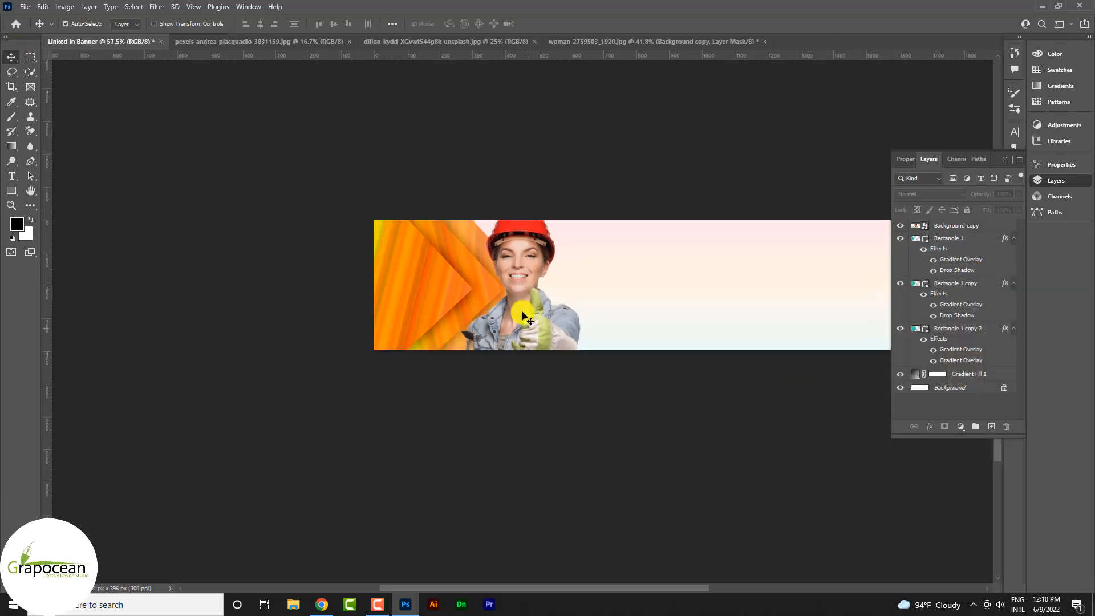
drag(354, 220, 467, 414)
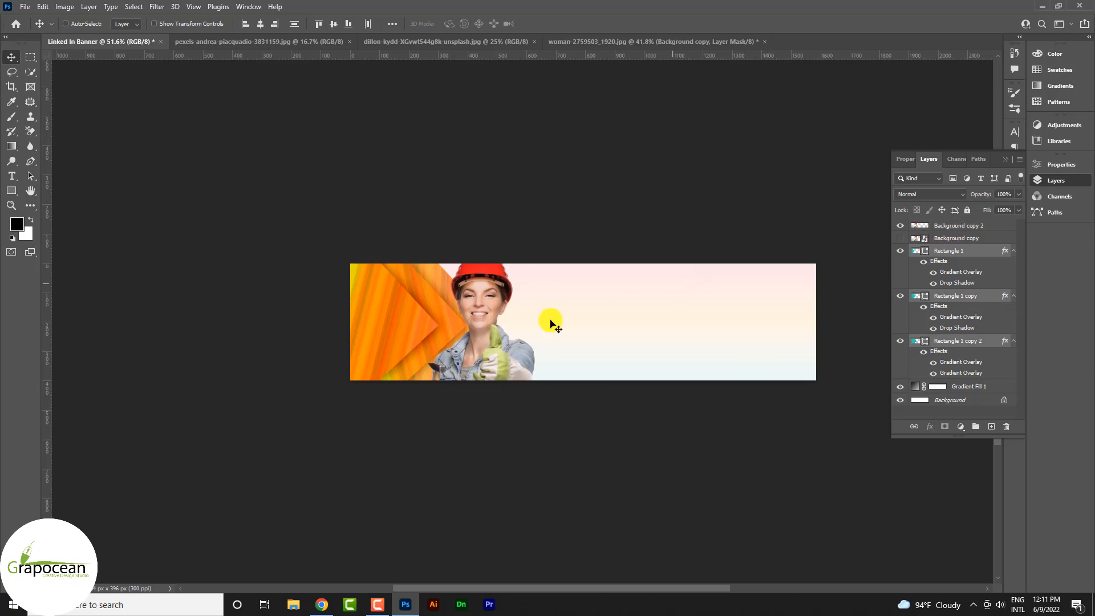
key(ctrl+j)
right_click(401, 310)
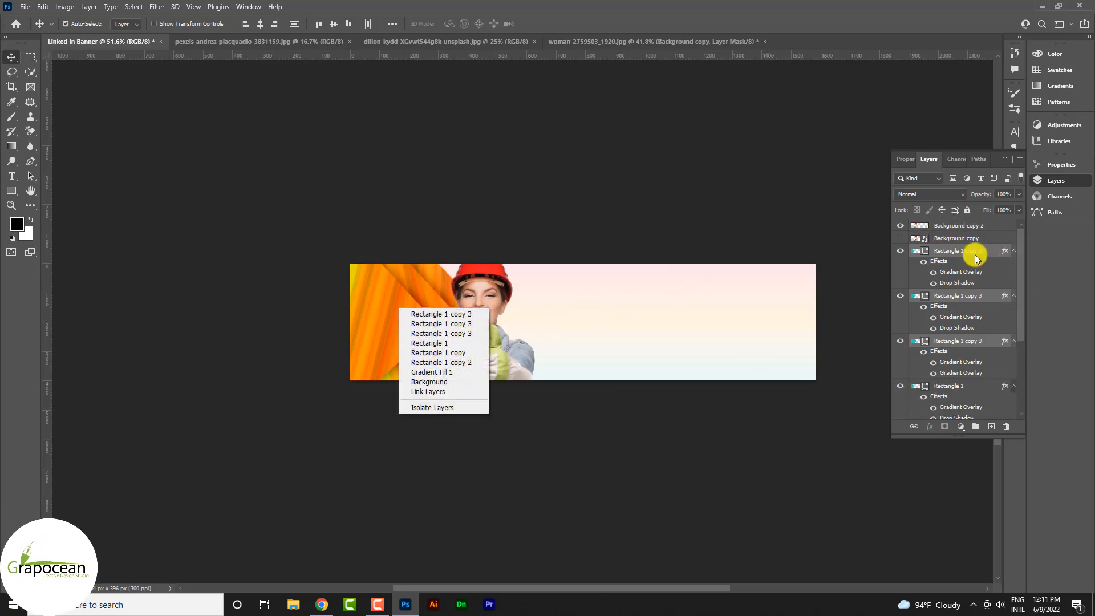
right_click(974, 254)
click(908, 268)
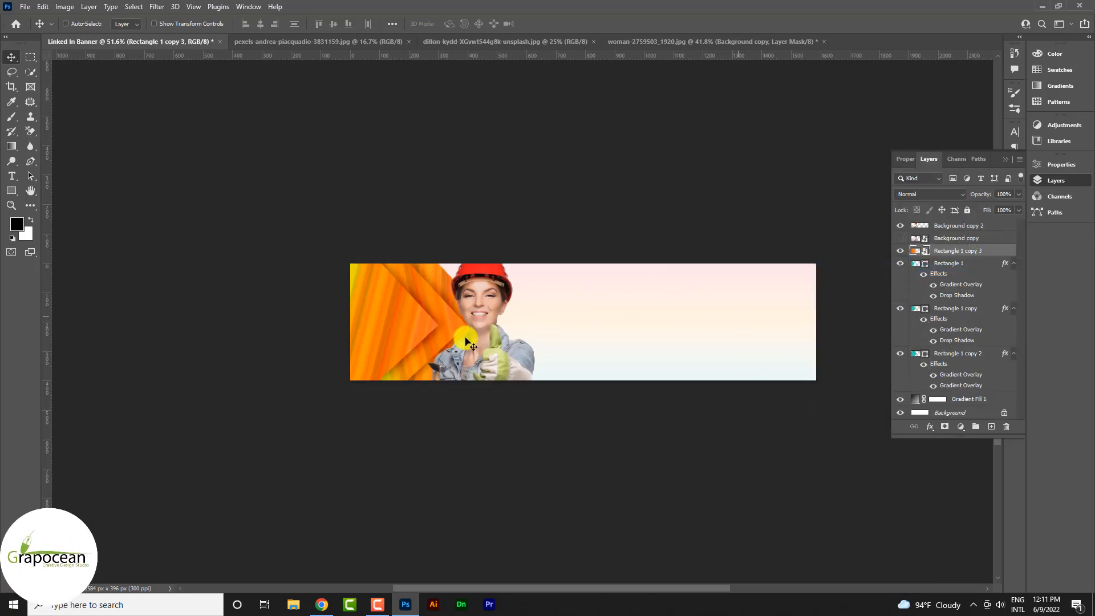
Step: Flip the duplicated diamond group horizontally and place it against the banner's right edge
key(ctrl+t)
right_click(415, 324)
click(447, 532)
drag(422, 325, 817, 330)
click(564, 24)
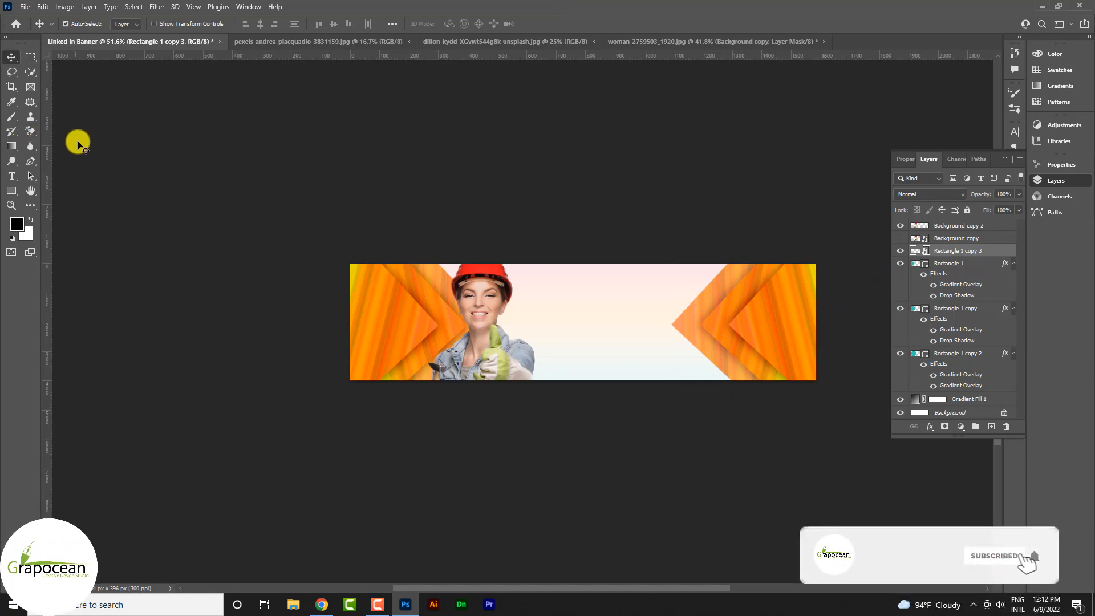
Step: Draw a black triangle shape about 646 by 560 px over the middle of the banner
click(12, 190)
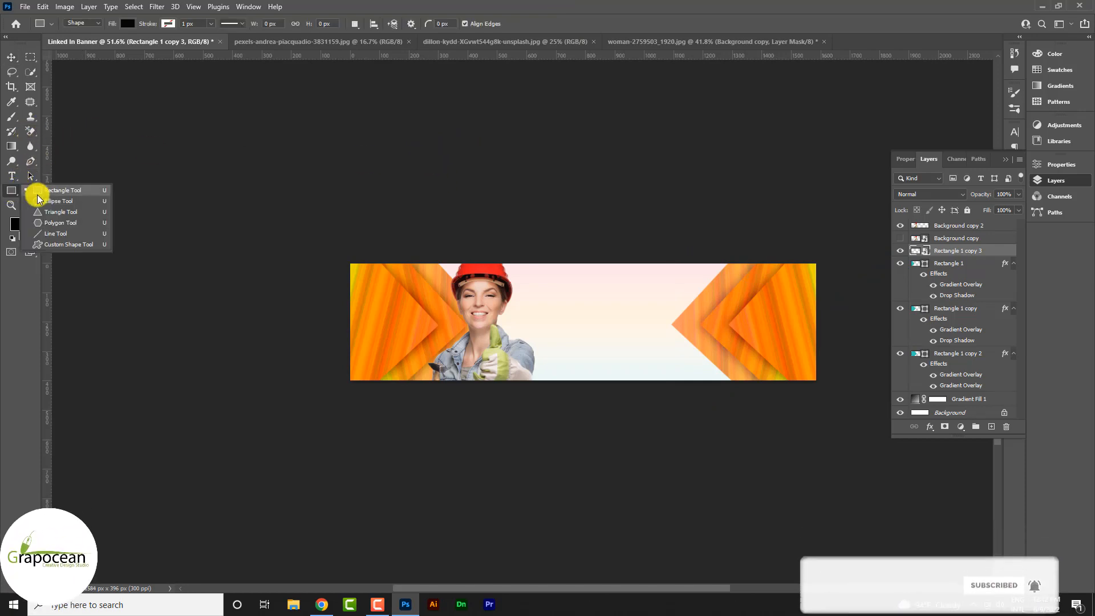
click(61, 212)
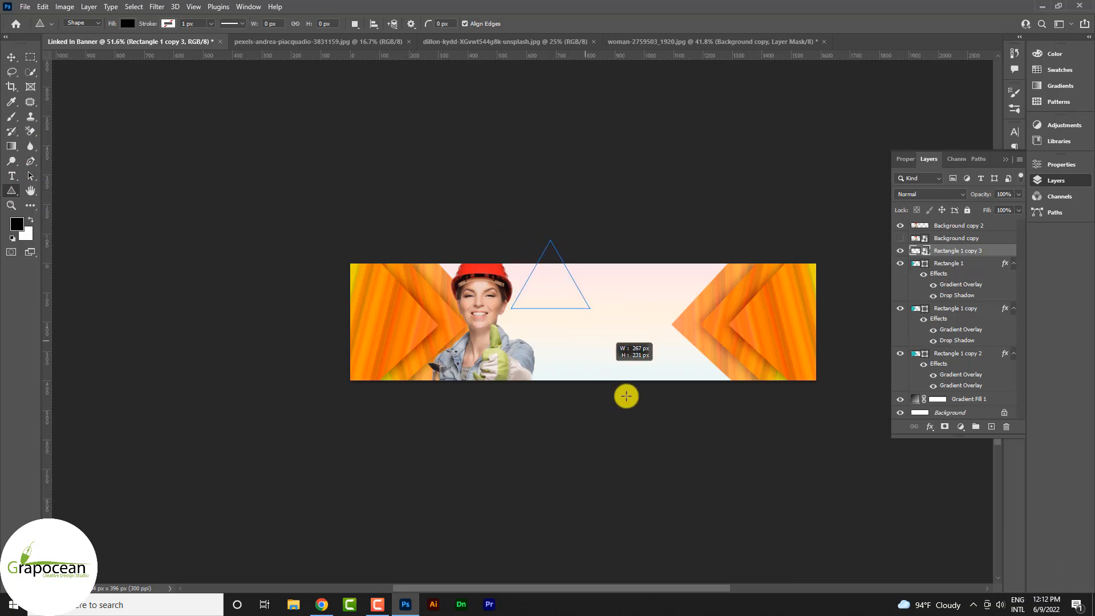
drag(627, 396, 729, 489)
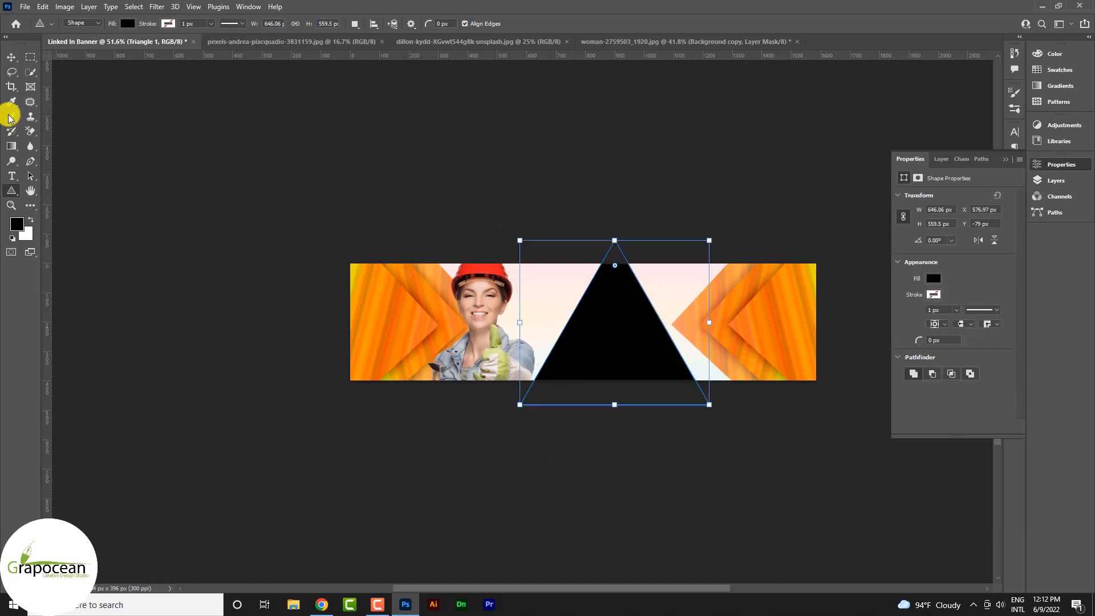
Step: Rotate the triangle 180° so it points down and place it over the middle of the banner
click(12, 57)
drag(633, 355, 587, 295)
key(ctrl+t)
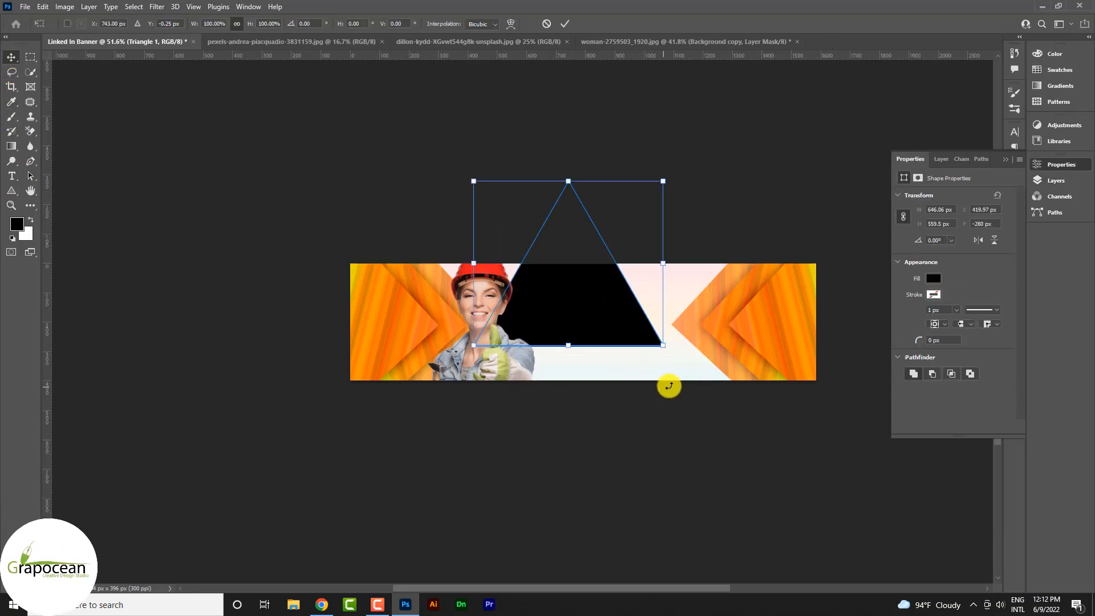
drag(674, 370, 540, 232)
drag(564, 313, 572, 371)
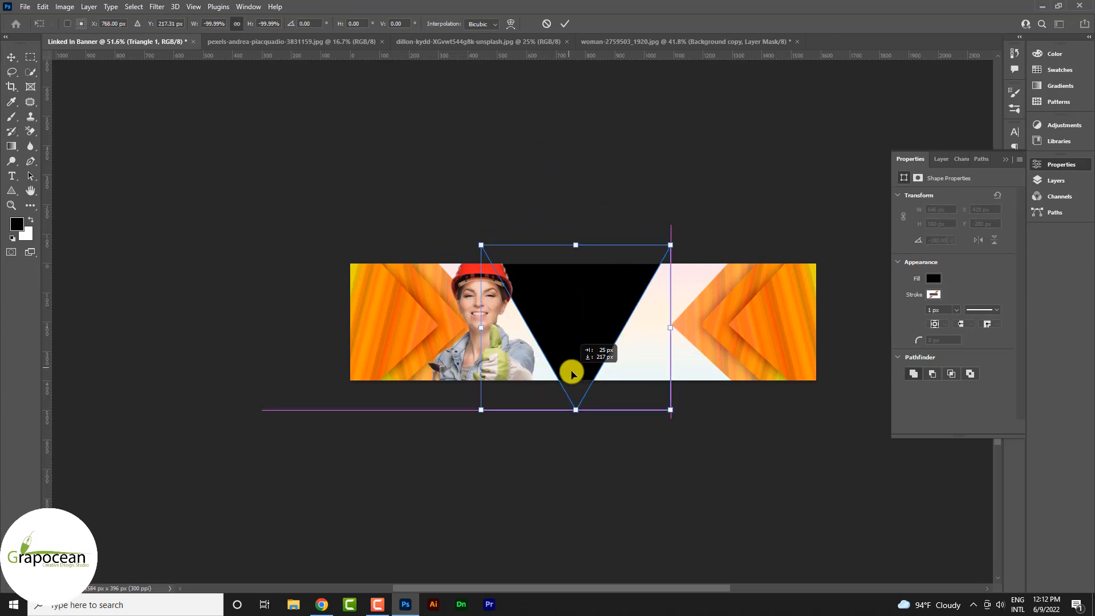
Step: Widen the inverted triangle to about 1082 px and centre it horizontally with its tip on the banner's lower edge
drag(666, 328, 717, 328)
drag(608, 345, 601, 342)
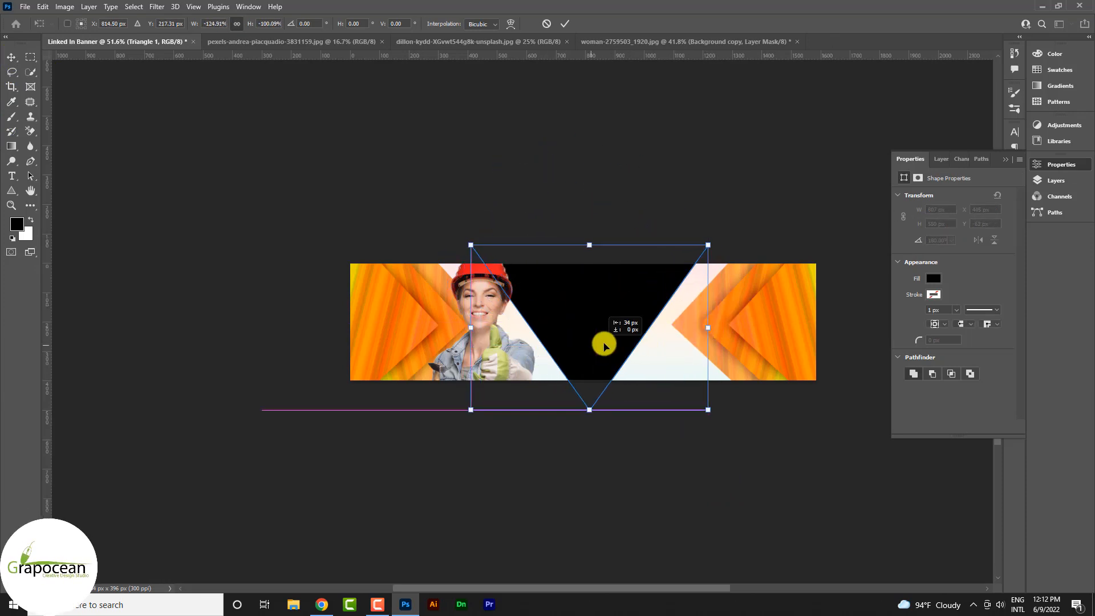
drag(707, 331, 716, 317)
drag(603, 348, 588, 323)
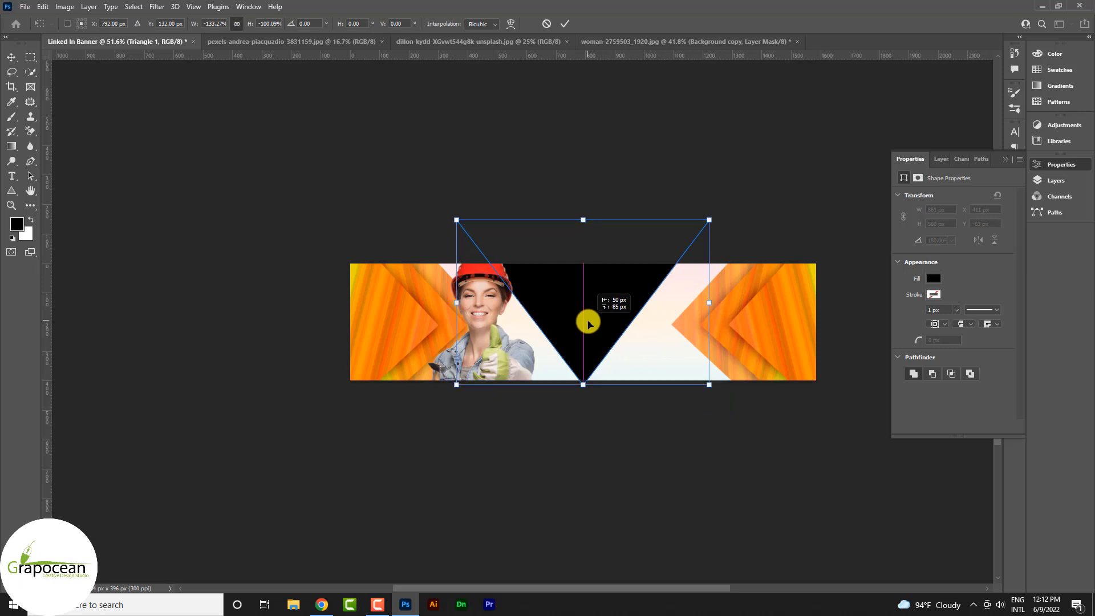
drag(709, 302, 725, 300)
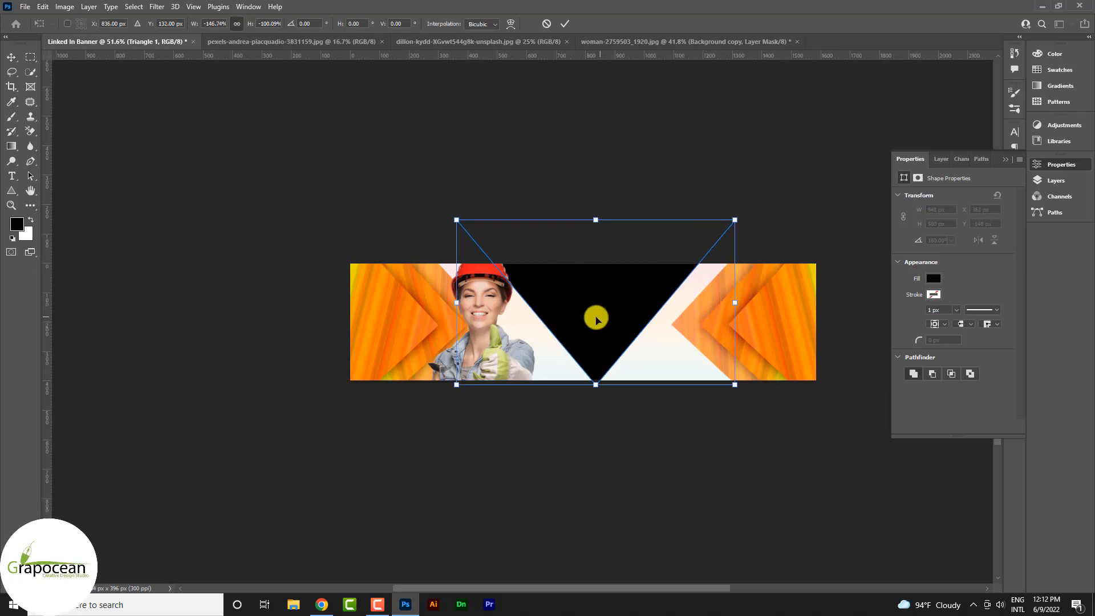
drag(589, 310, 591, 314)
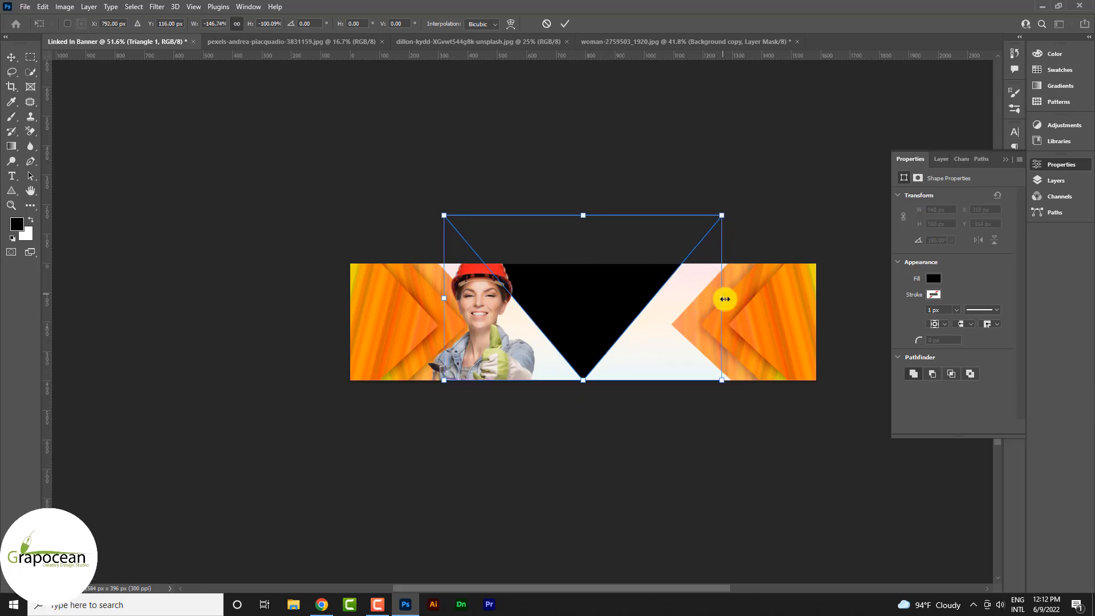
drag(728, 302, 773, 297)
drag(602, 310, 576, 310)
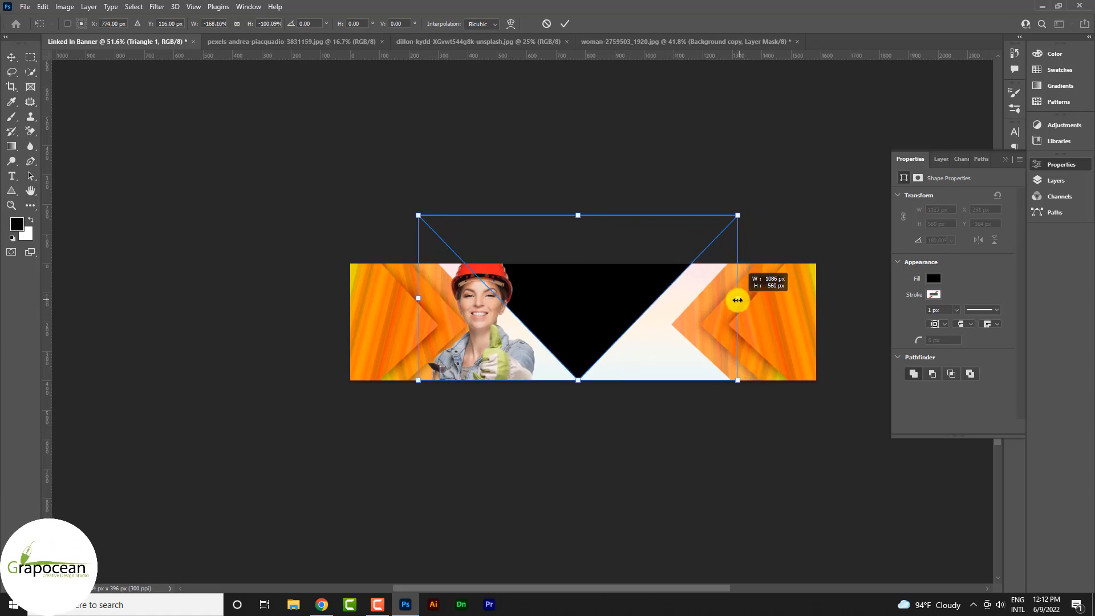
drag(640, 299, 645, 298)
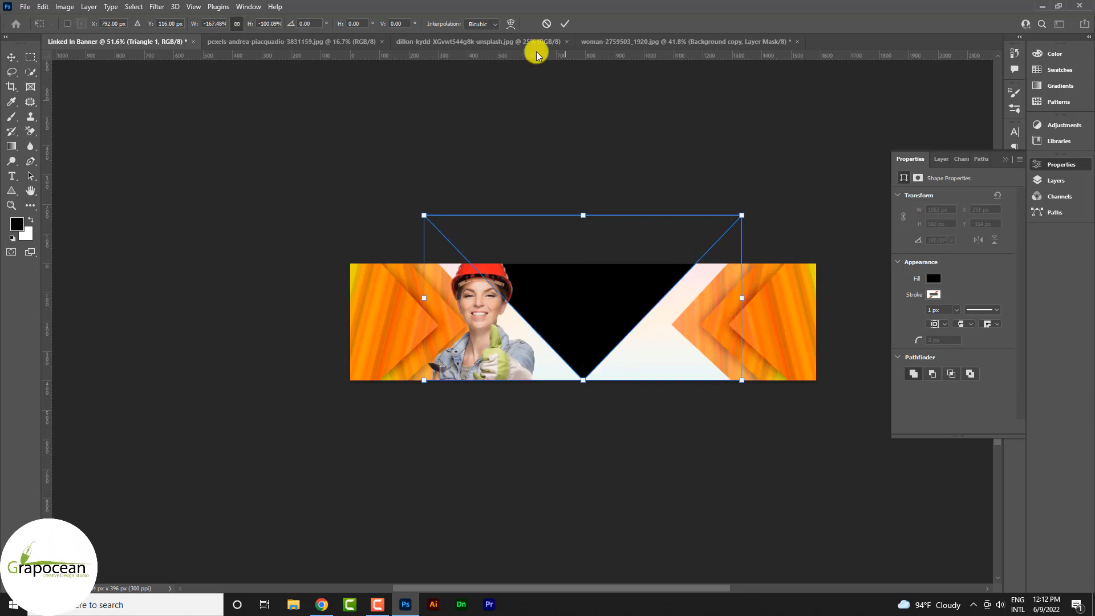
click(565, 23)
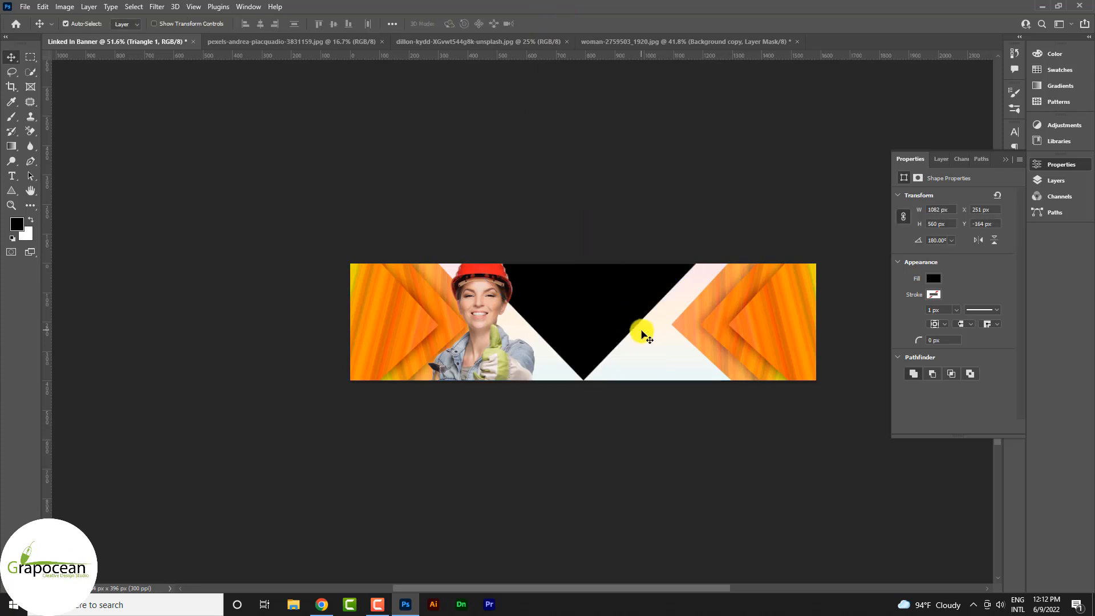
Step: Open the house photo dillon-kydd-XGvwt544g8k-unsplash from the Downloads folder
click(23, 7)
click(33, 27)
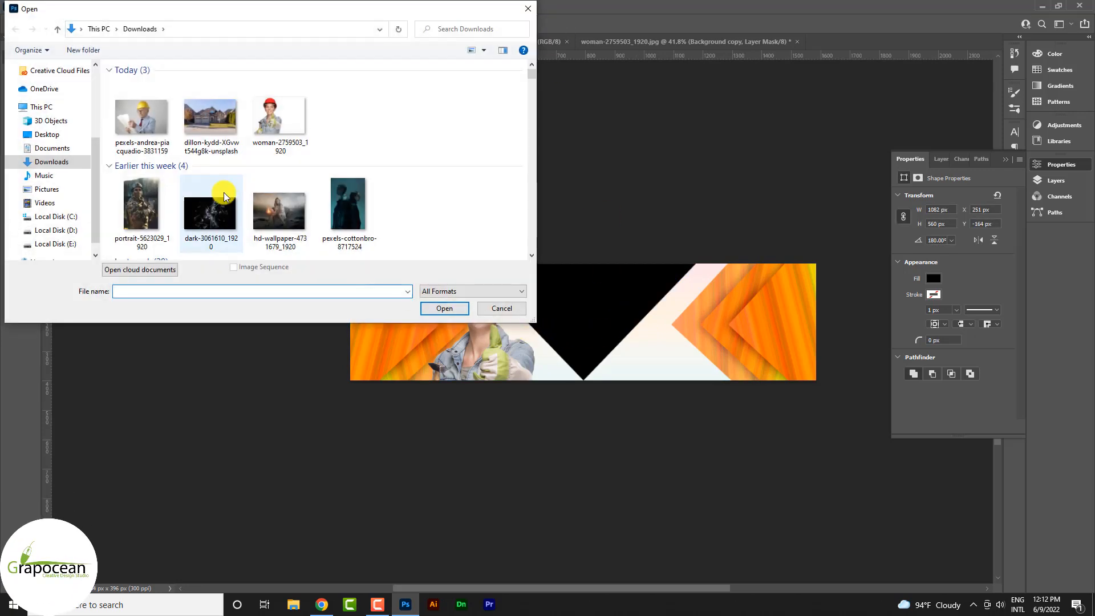
click(215, 133)
key(Return)
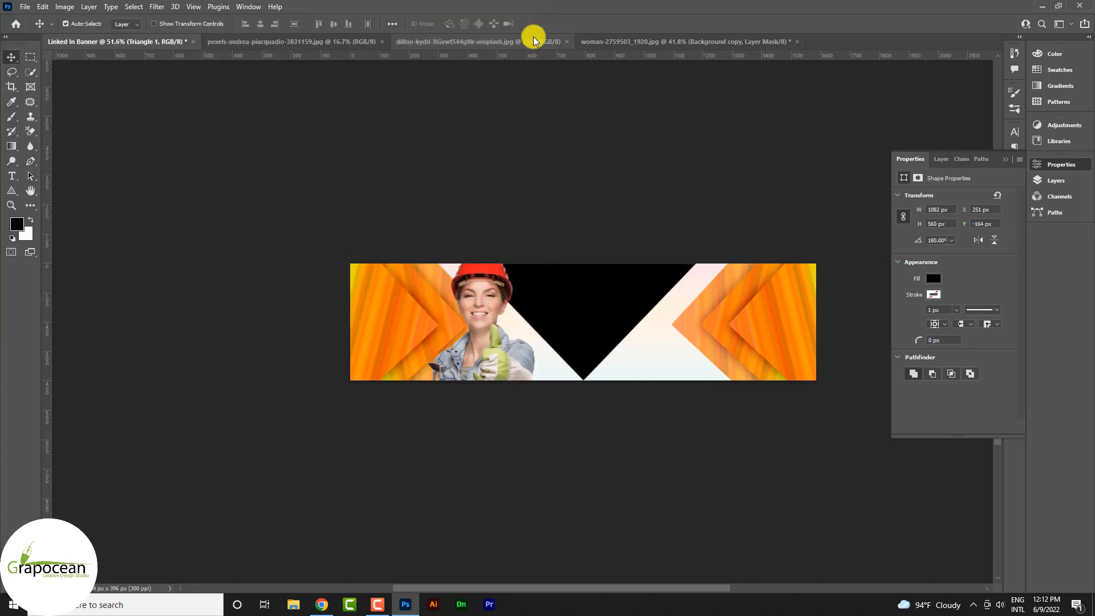
Step: Unlock the house photo's background layer, copy it into the banner above the triangle and clip it to the triangle
drag(472, 260, 487, 276)
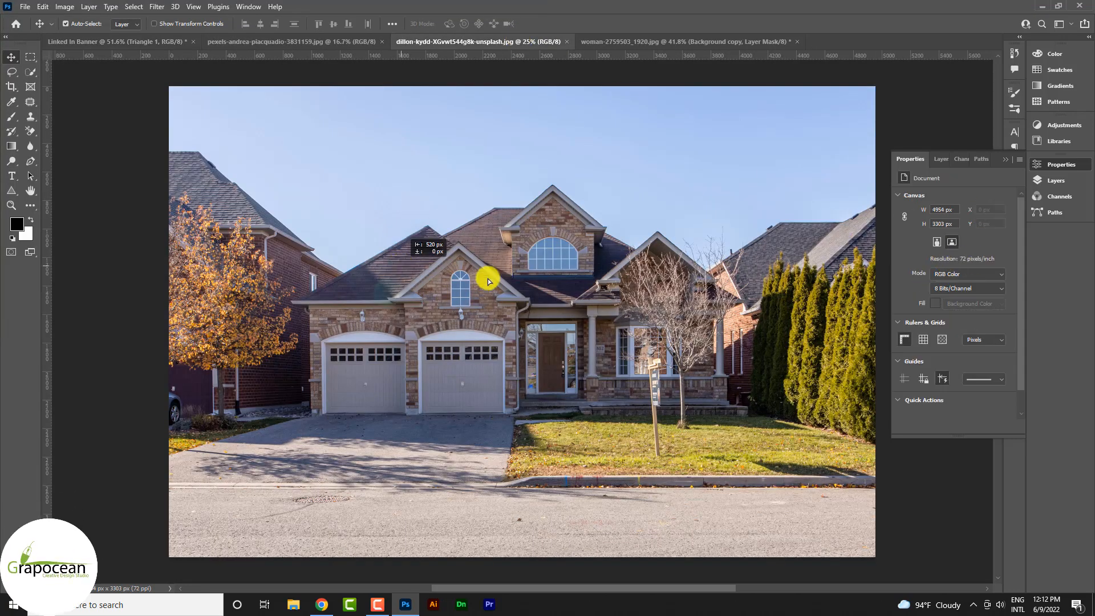
click(640, 253)
click(1055, 164)
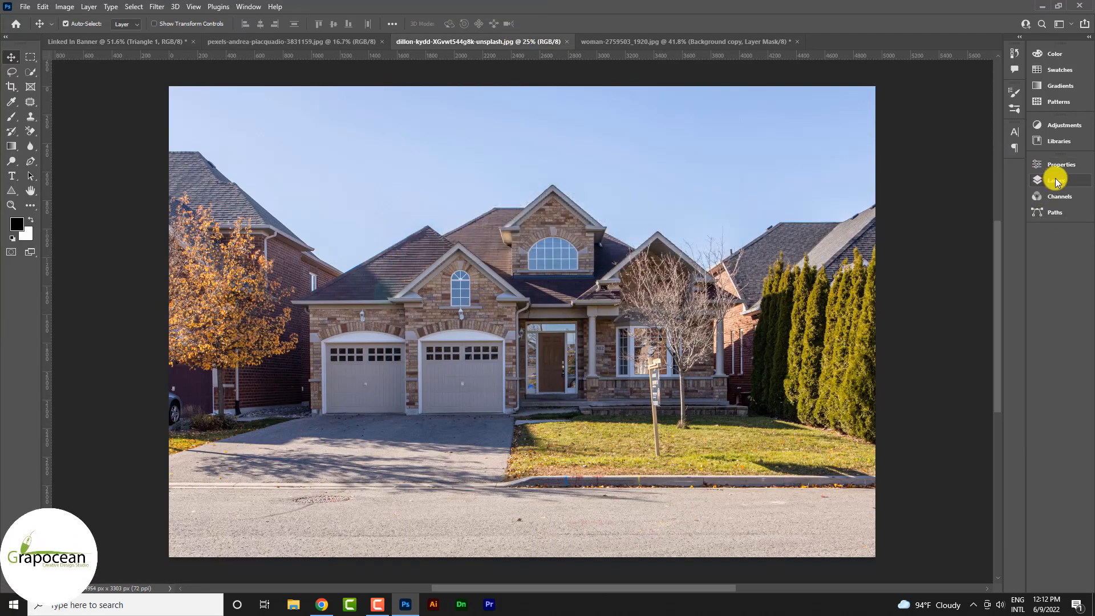
click(1056, 180)
drag(560, 215, 582, 341)
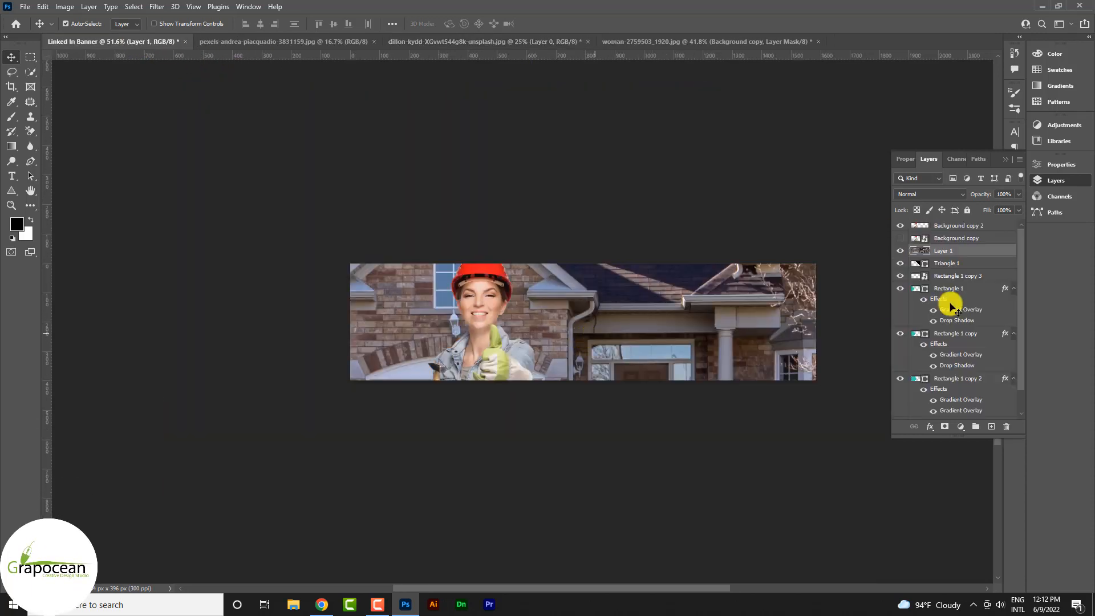
right_click(975, 256)
click(922, 313)
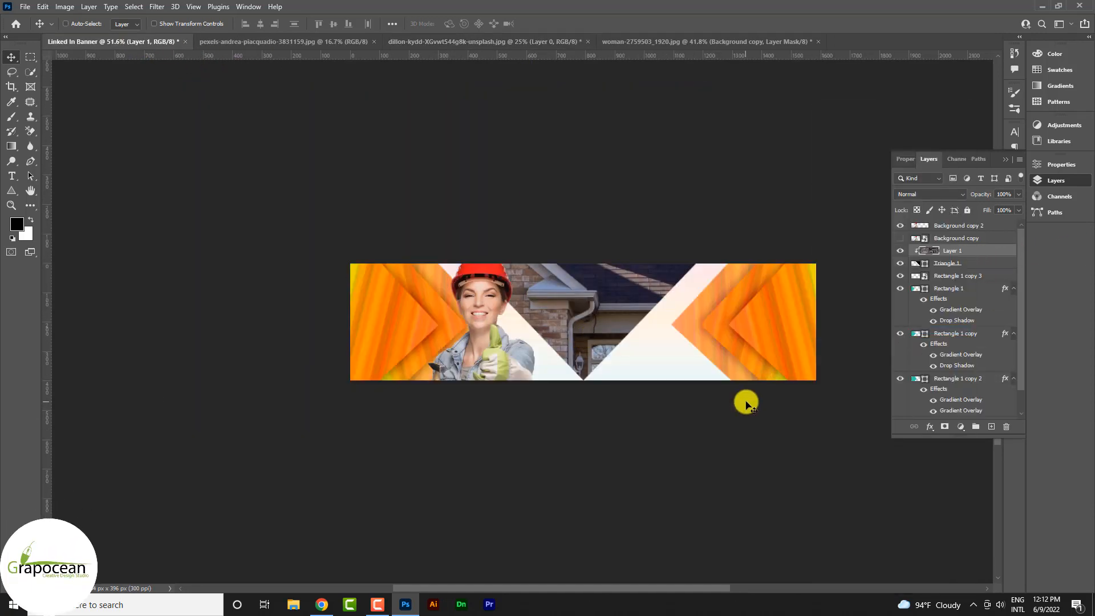
Step: Scale down and reposition the clipped house photo so the whole house shows inside the triangle
scroll(744, 407, down, 5)
drag(748, 188, 609, 318)
scroll(563, 325, up, 8)
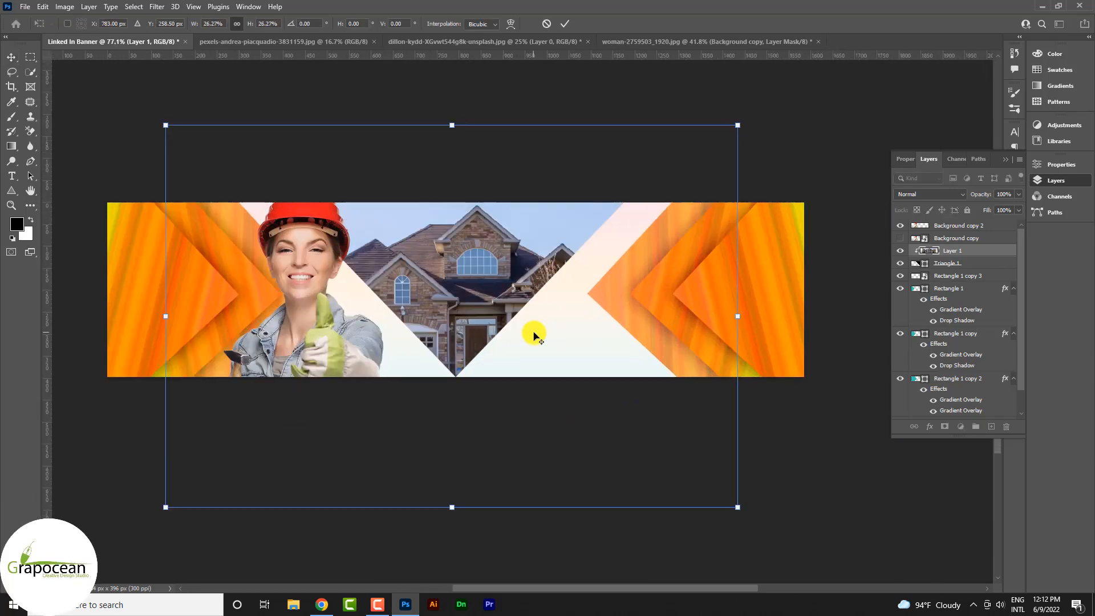
drag(740, 510, 637, 483)
drag(482, 359, 482, 319)
drag(660, 278, 624, 280)
drag(253, 278, 289, 277)
click(565, 23)
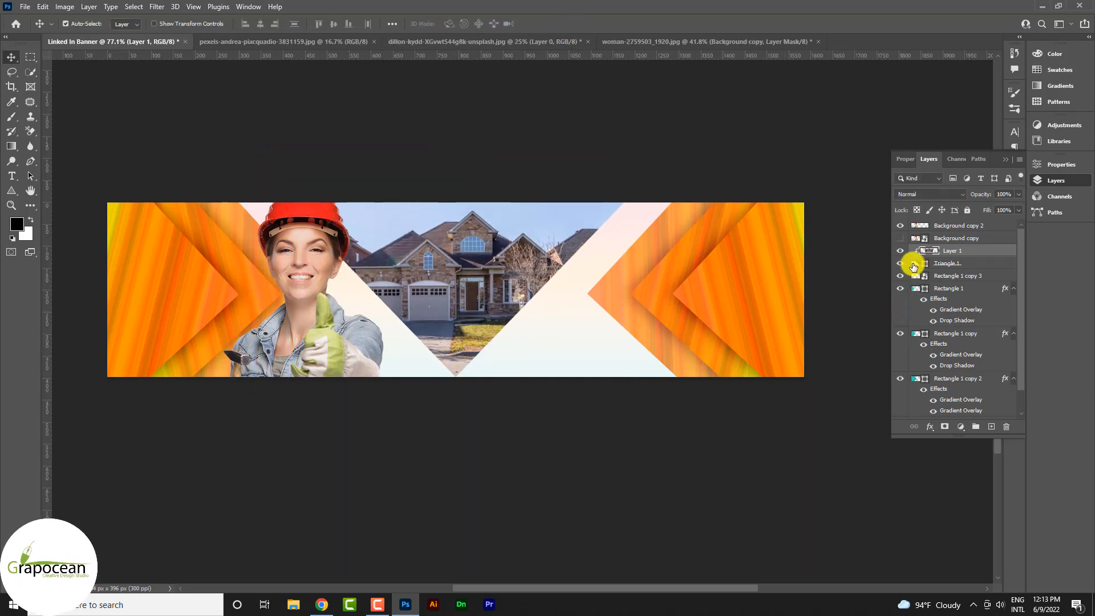
Step: Round the corners of the triangle shape to a radius of about 165 px
click(915, 263)
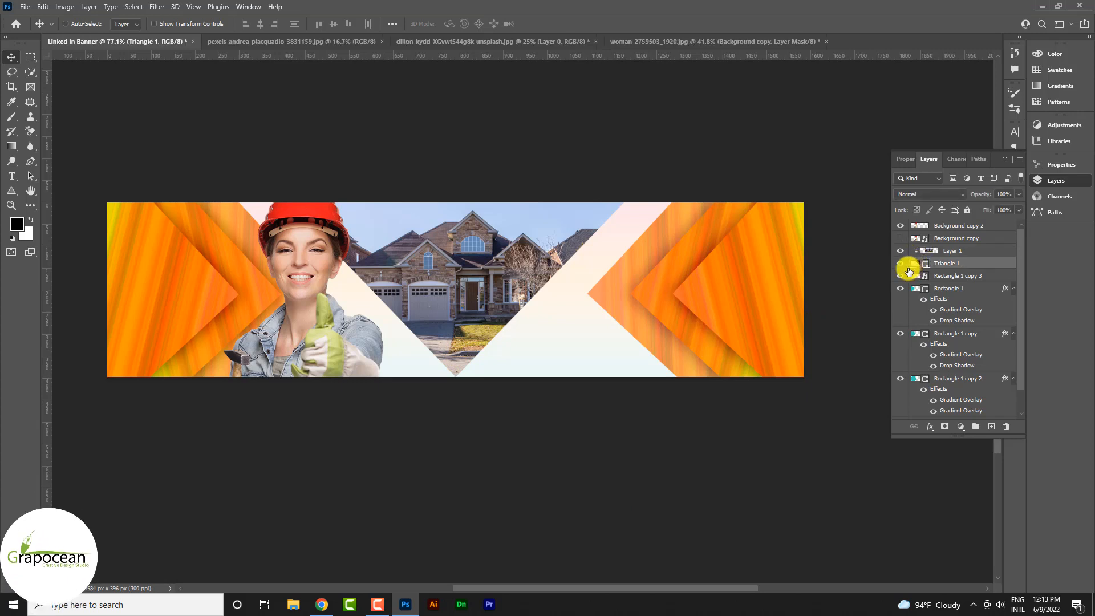
key(ctrl+t)
click(572, 20)
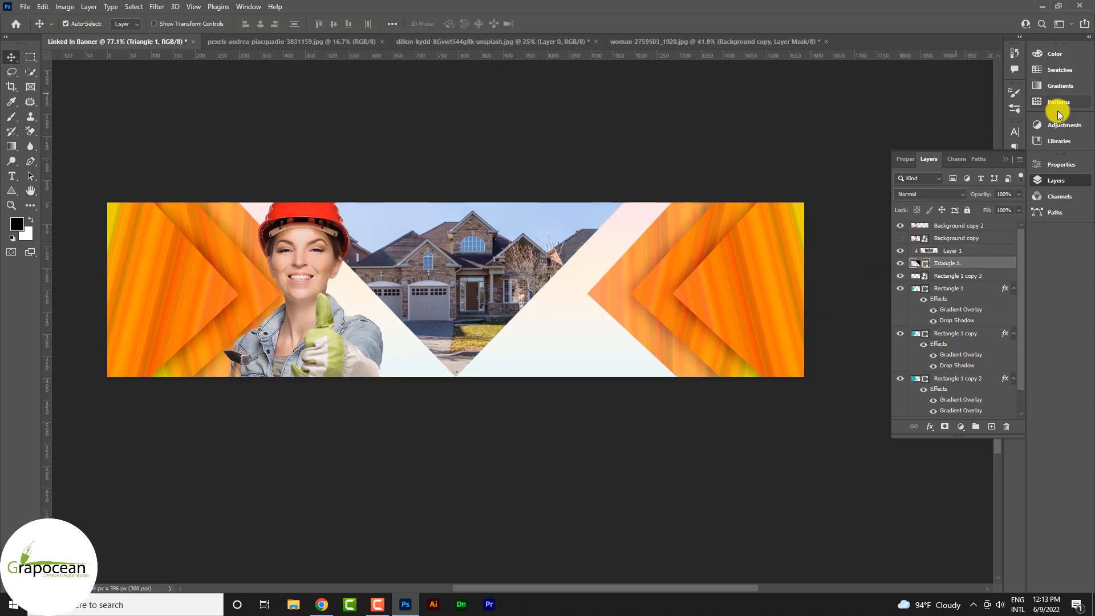
click(1061, 164)
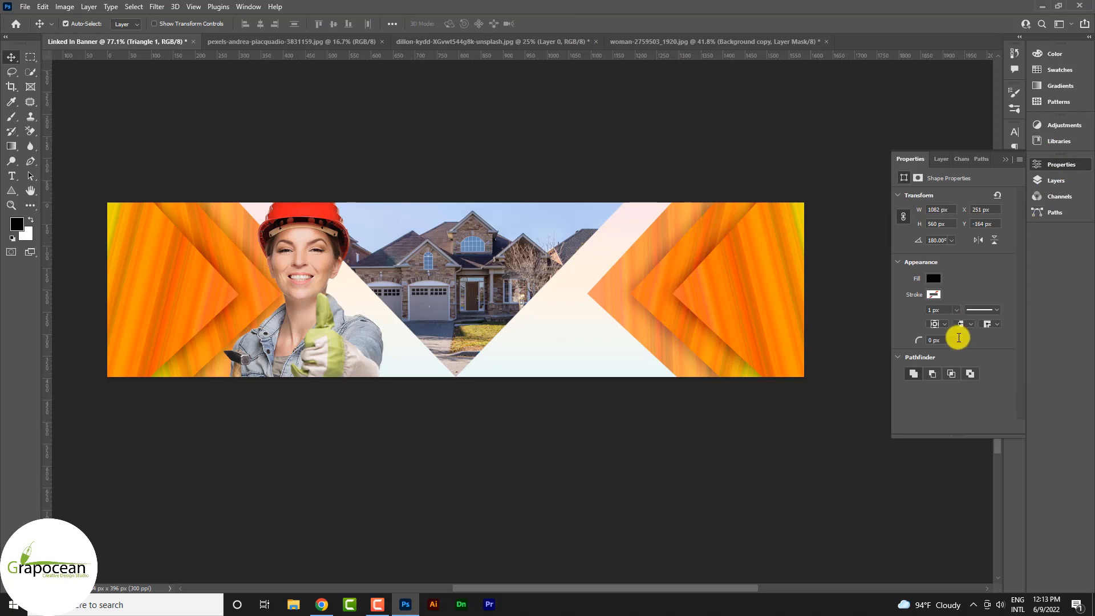
drag(924, 342, 1011, 332)
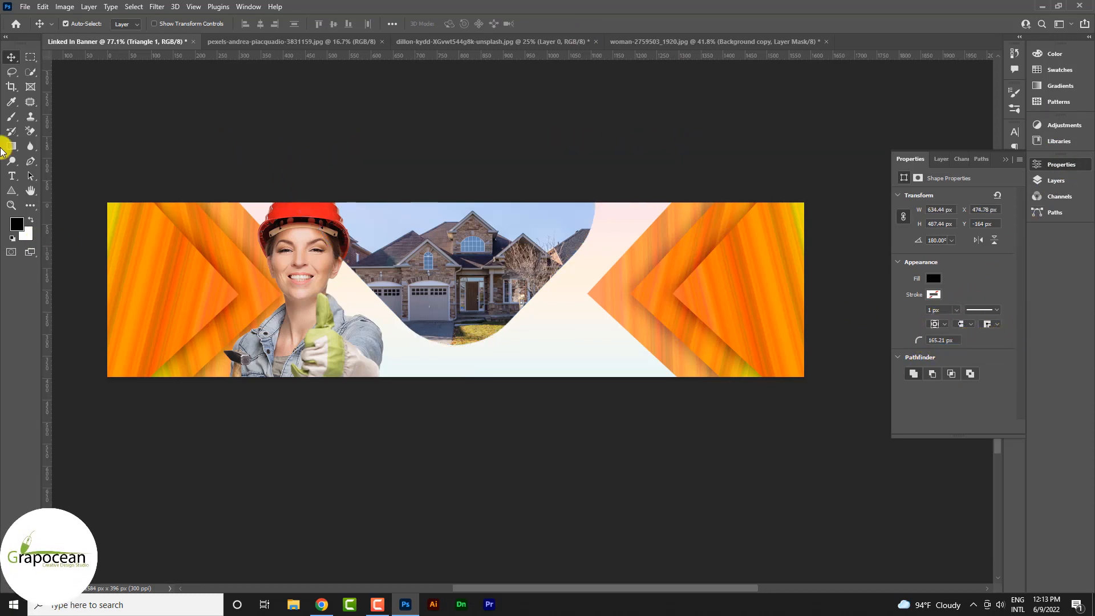
Step: Open the contents of the Smart Object holding the banner's right-hand diamond group
click(566, 328)
scroll(566, 328, down, 4)
scroll(482, 304, up, 4)
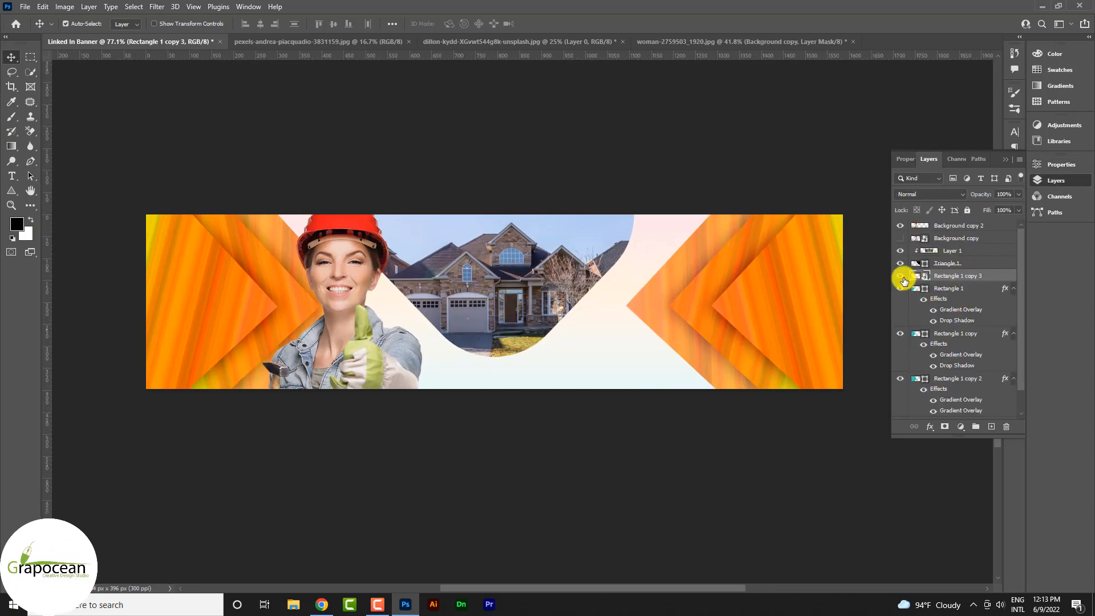
click(901, 276)
click(900, 276)
double_click(919, 276)
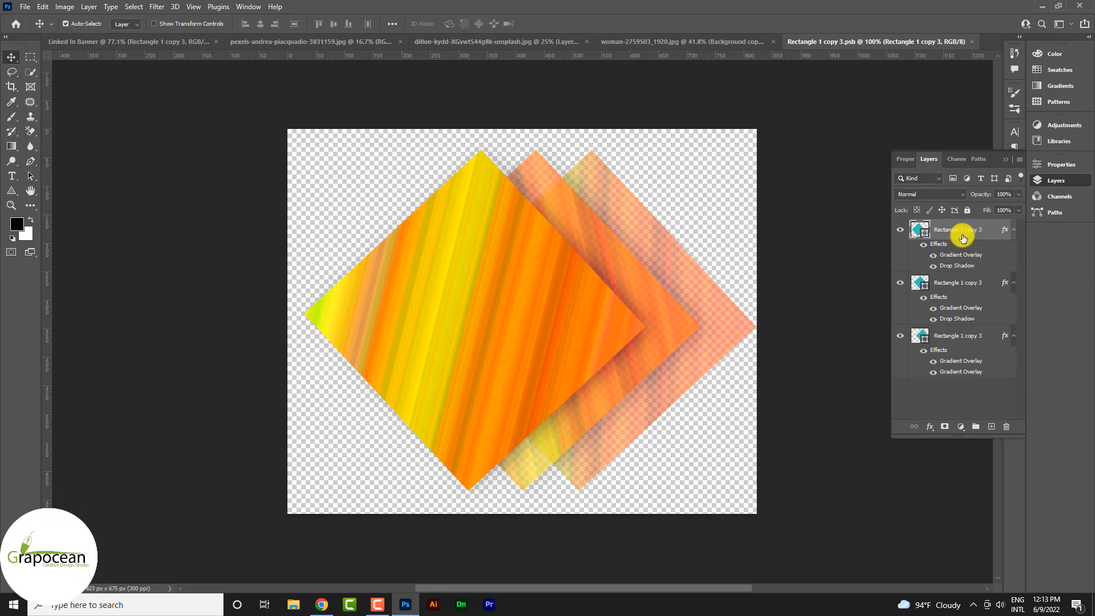
Step: Round the corners of the front diamond to 111 px and of the middle diamond to 123 px
click(1065, 165)
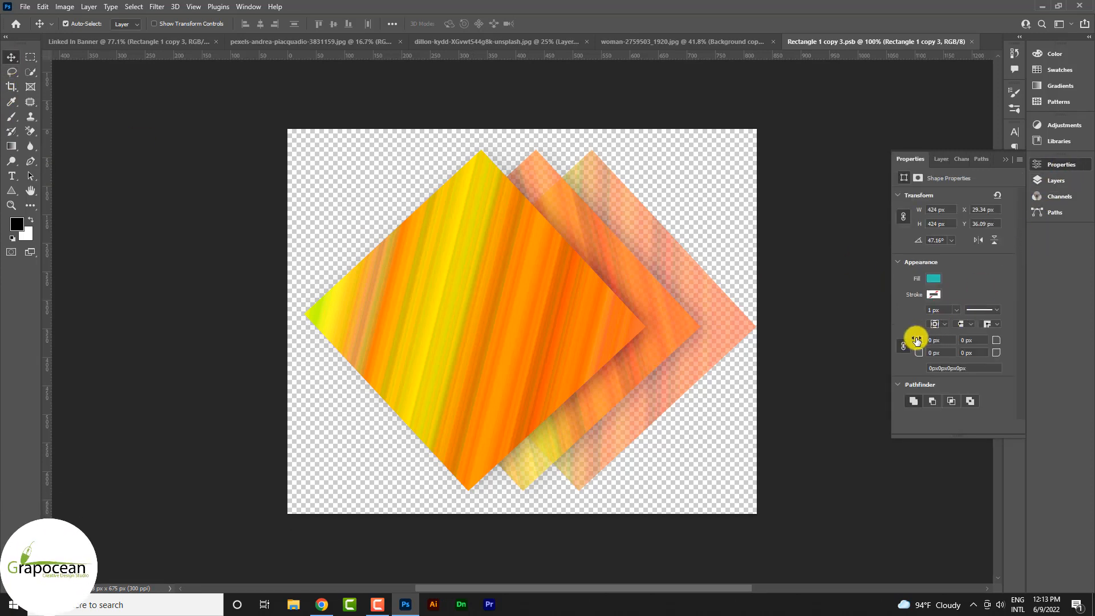
drag(917, 340, 980, 344)
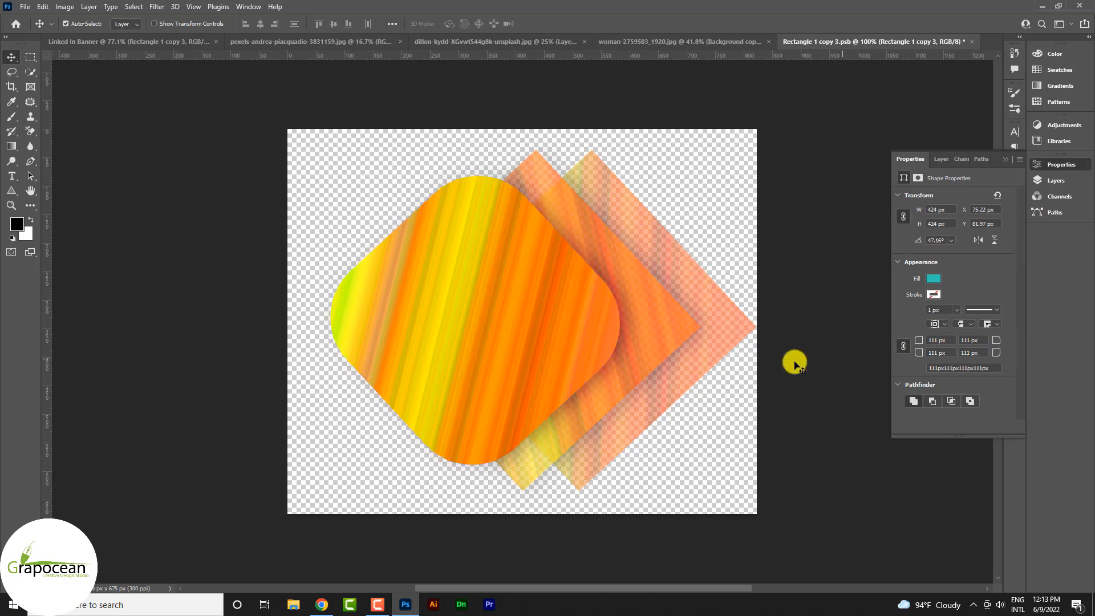
click(693, 337)
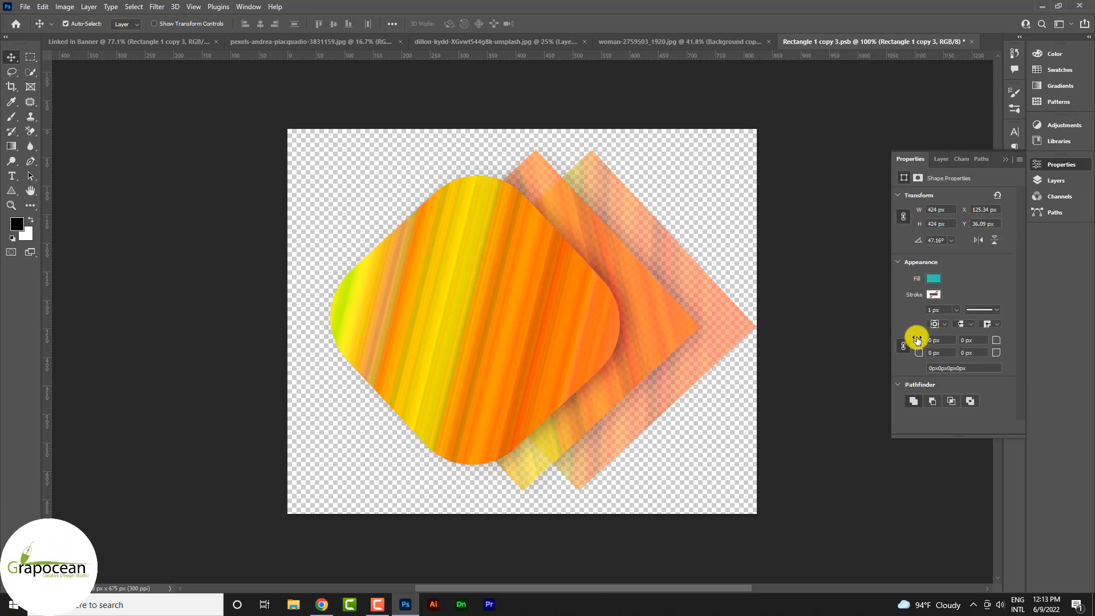
drag(991, 345, 989, 348)
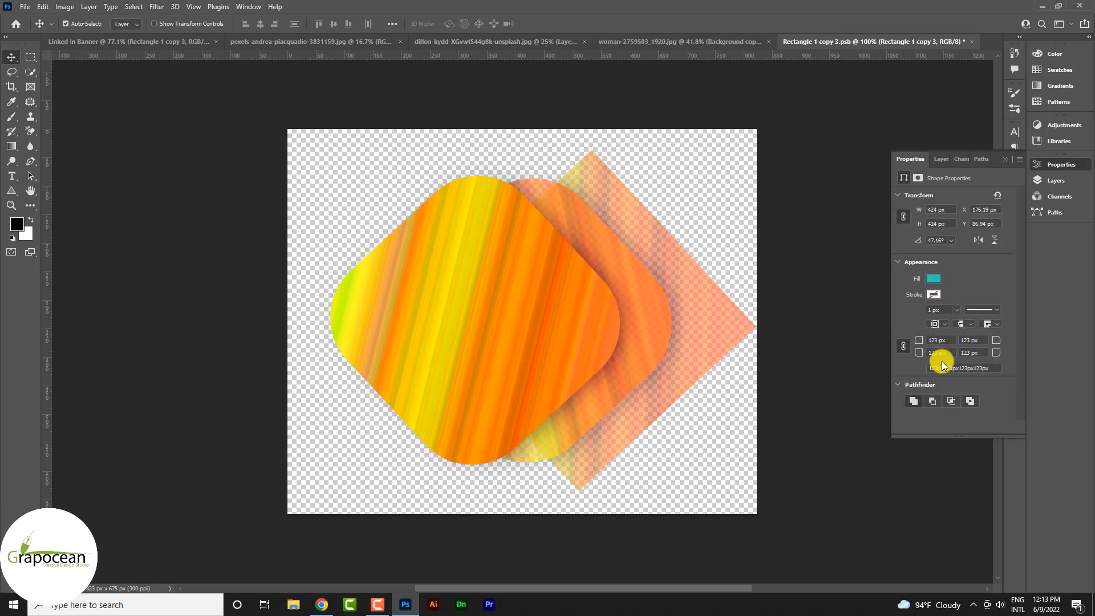
Step: Round the rearmost diamond's corners to match the other two, then save the Smart Object and return to the banner
click(717, 342)
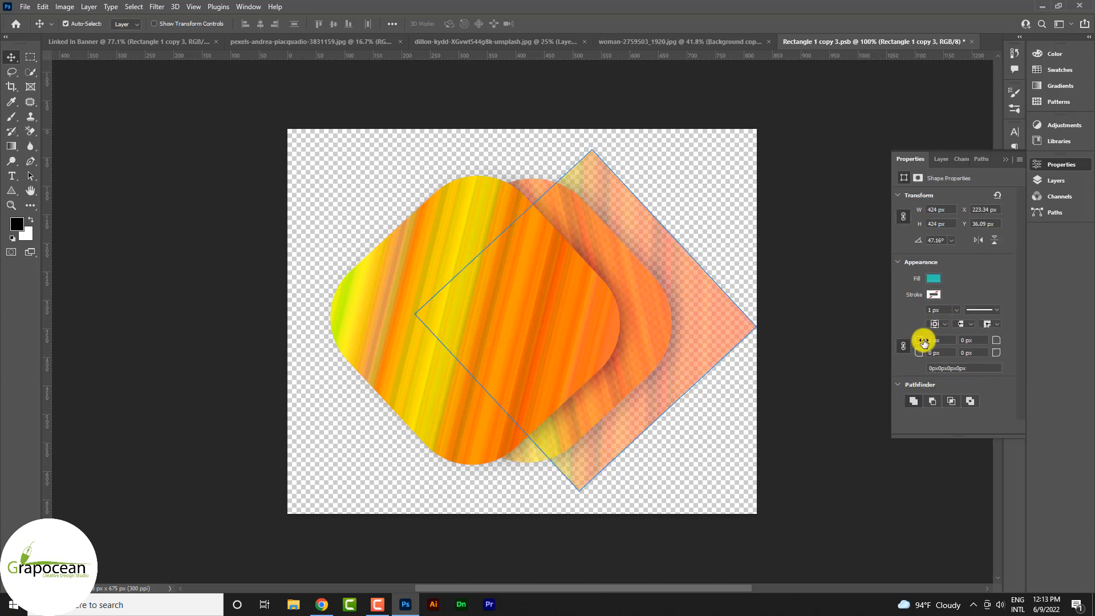
drag(924, 343, 1010, 349)
click(832, 444)
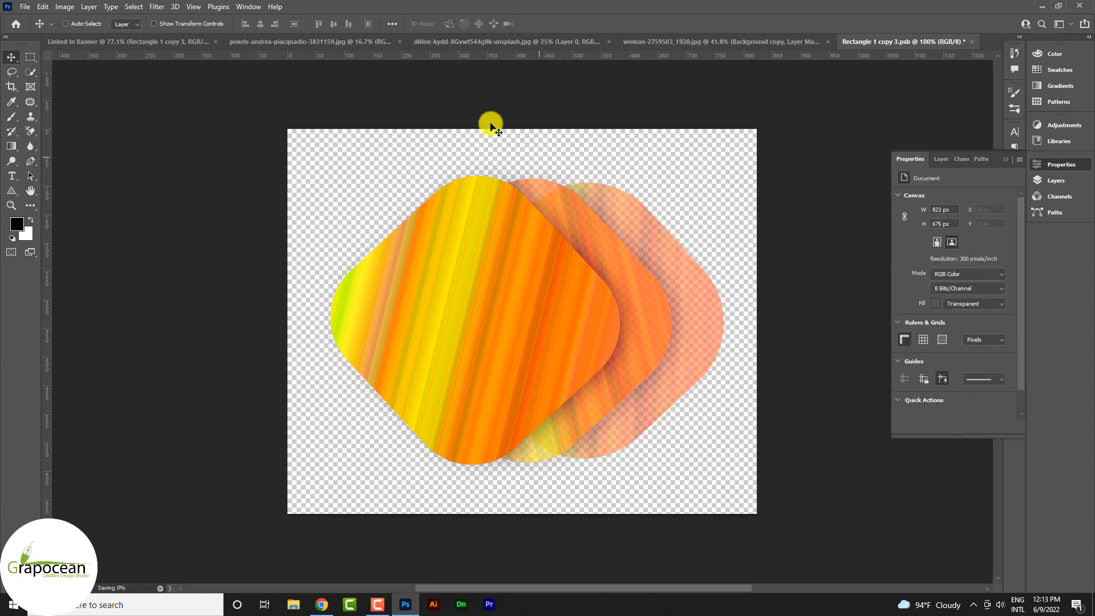
click(128, 42)
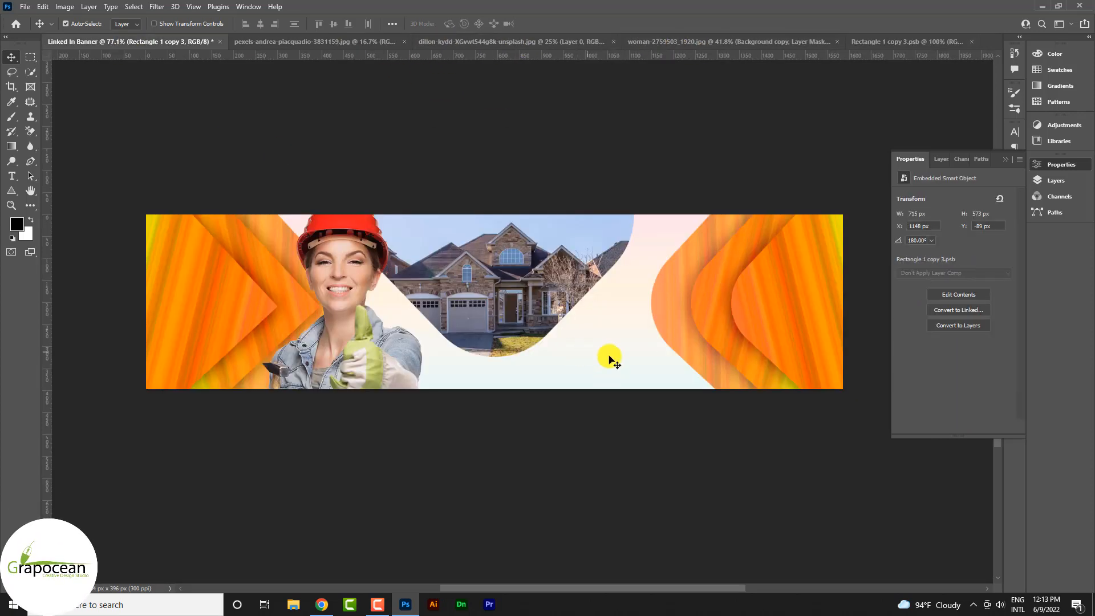
Step: Add a solid colour fill layer in dark navy 011627 above the background gradient fill
scroll(692, 361, up, 2)
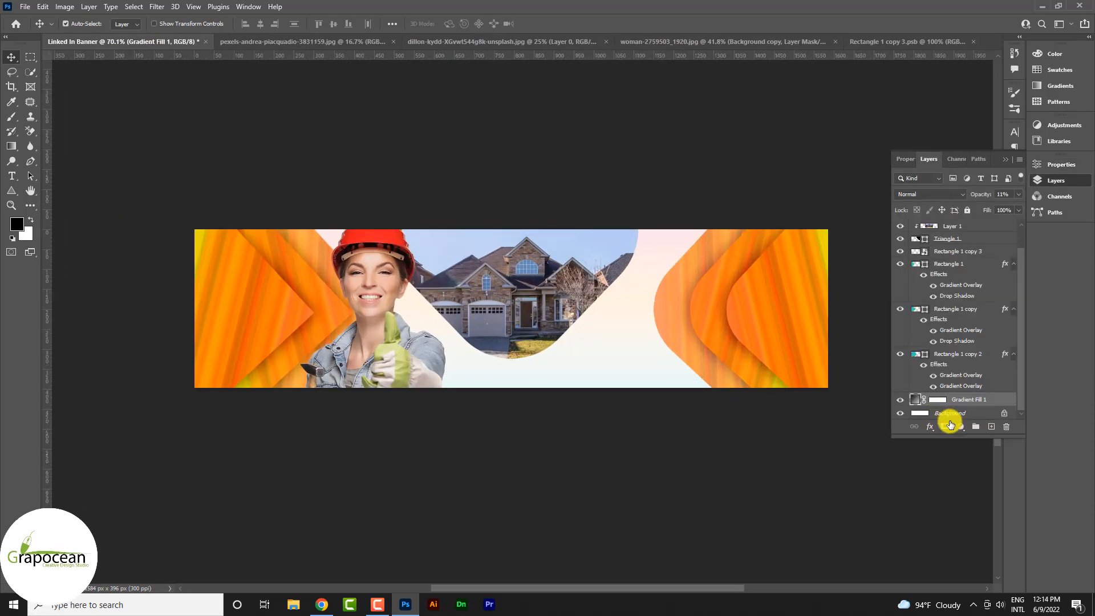
click(961, 426)
click(994, 227)
text(011627)
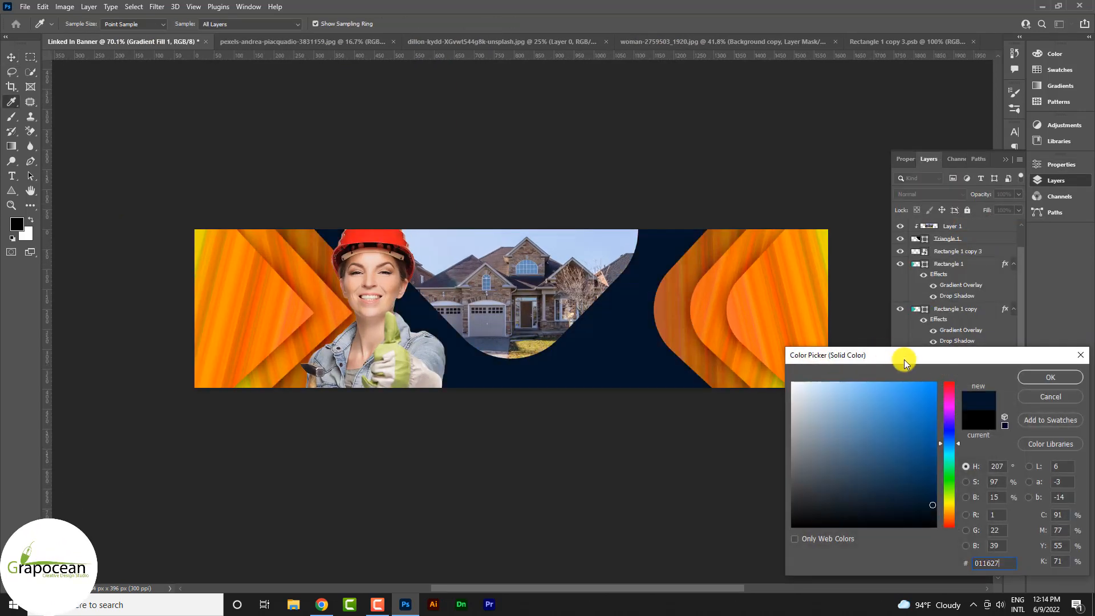
click(1052, 374)
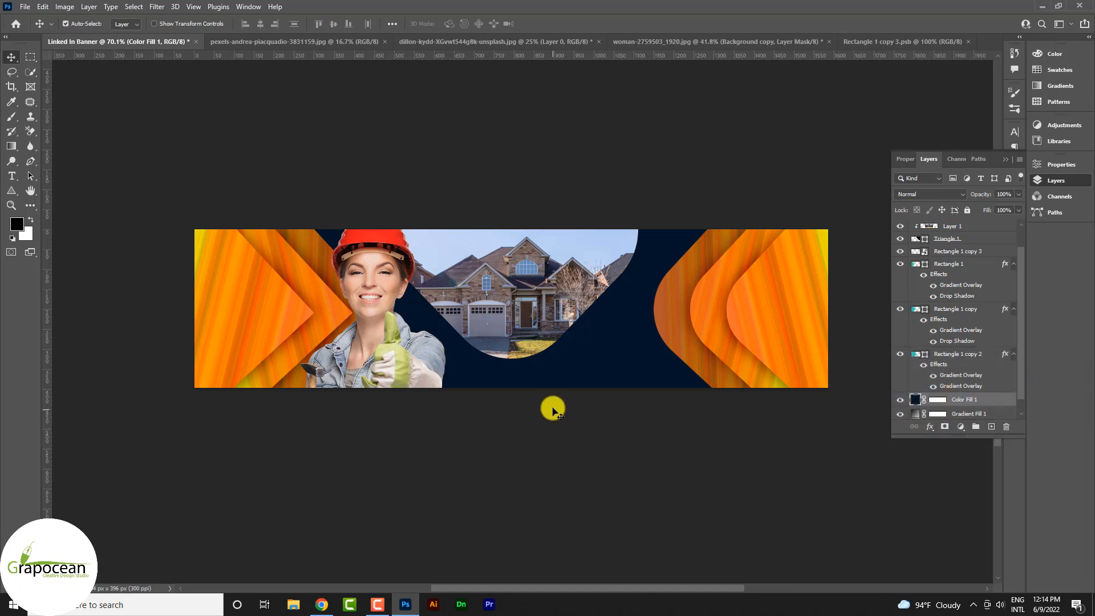
click(464, 488)
scroll(403, 387, up, 3)
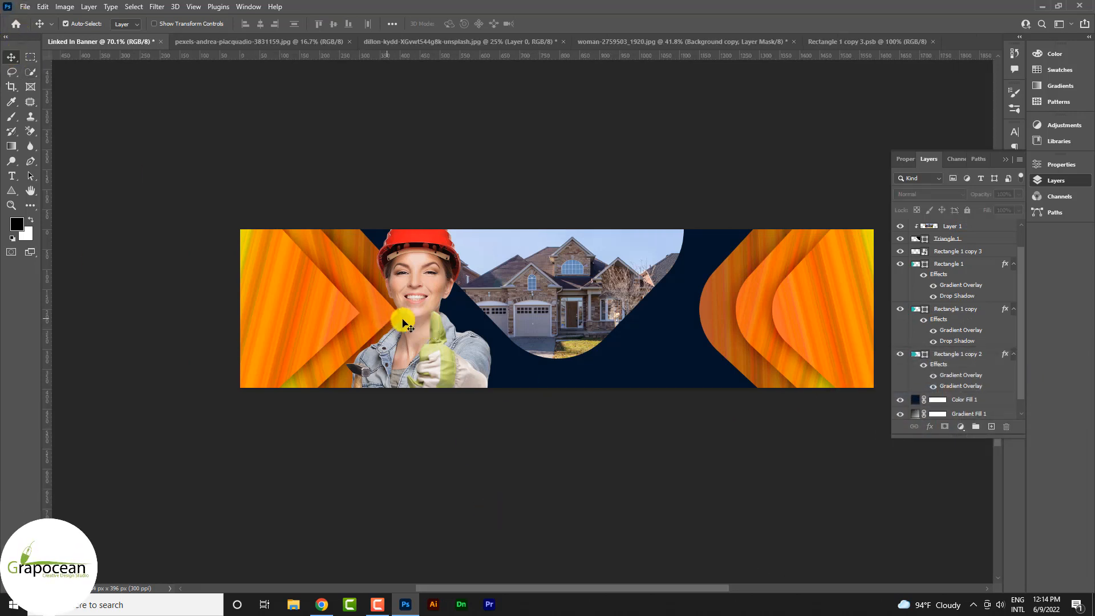
Step: Move the Gradient Fill 1 layer above the navy Color Fill 1 layer
click(913, 412)
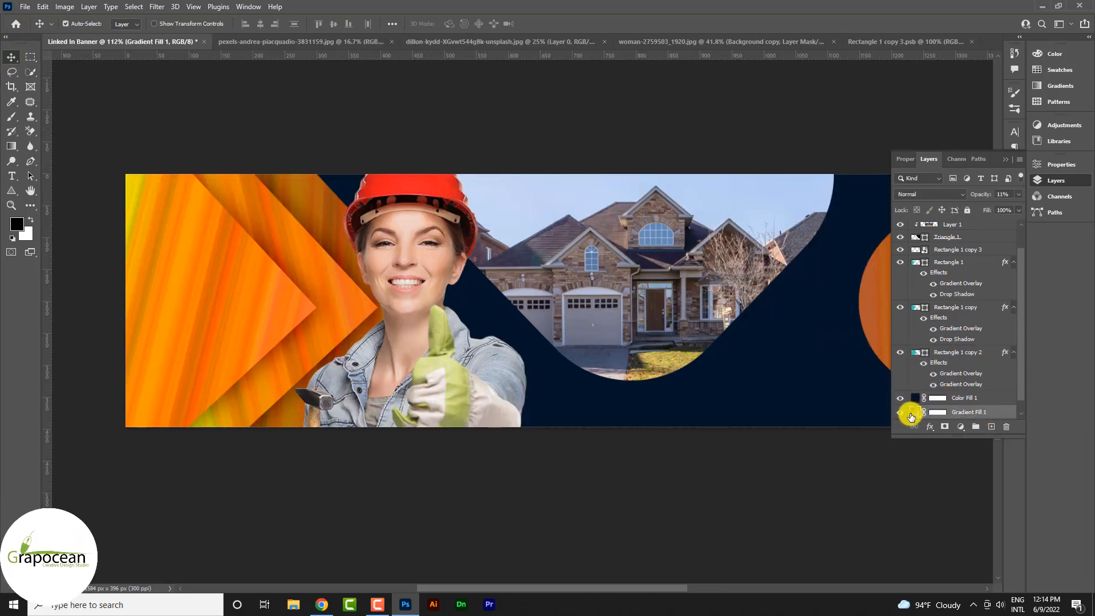
drag(977, 409, 978, 391)
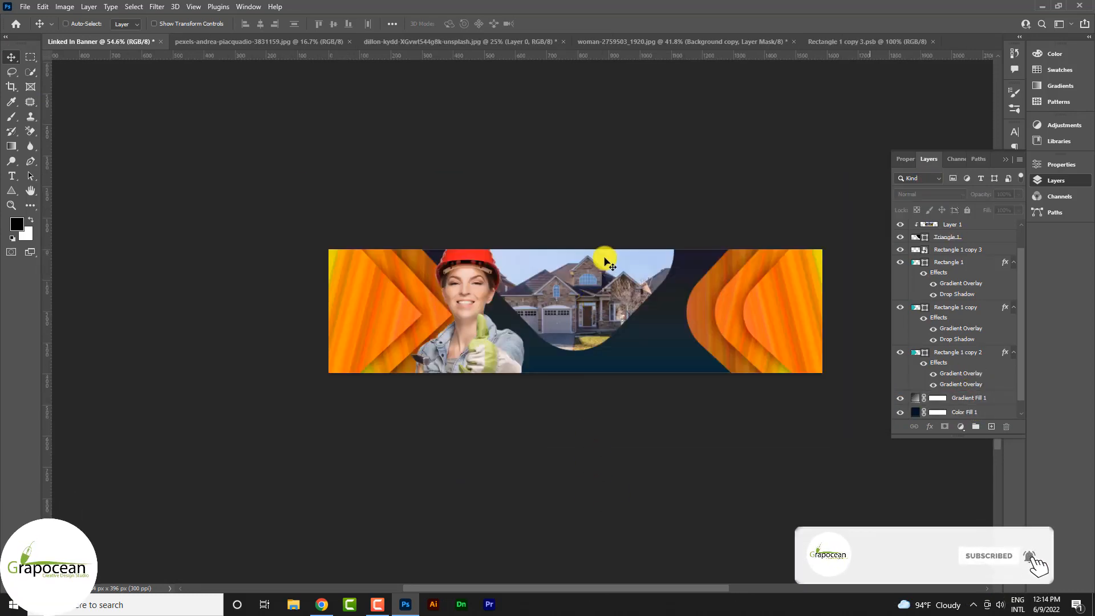
scroll(604, 262, up, 2)
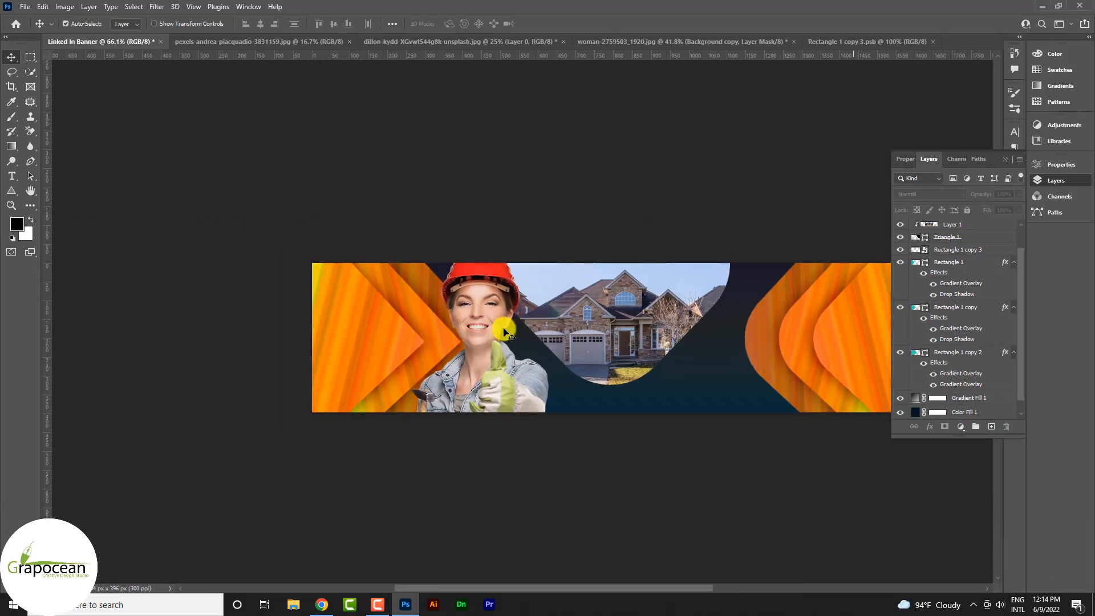
scroll(506, 334, up, 2)
drag(477, 322, 772, 313)
scroll(647, 321, down, 5)
scroll(728, 352, up, 3)
mouse_move(749, 368)
mouse_down()
mouse_move(734, 368)
mouse_move(748, 368)
mouse_up()
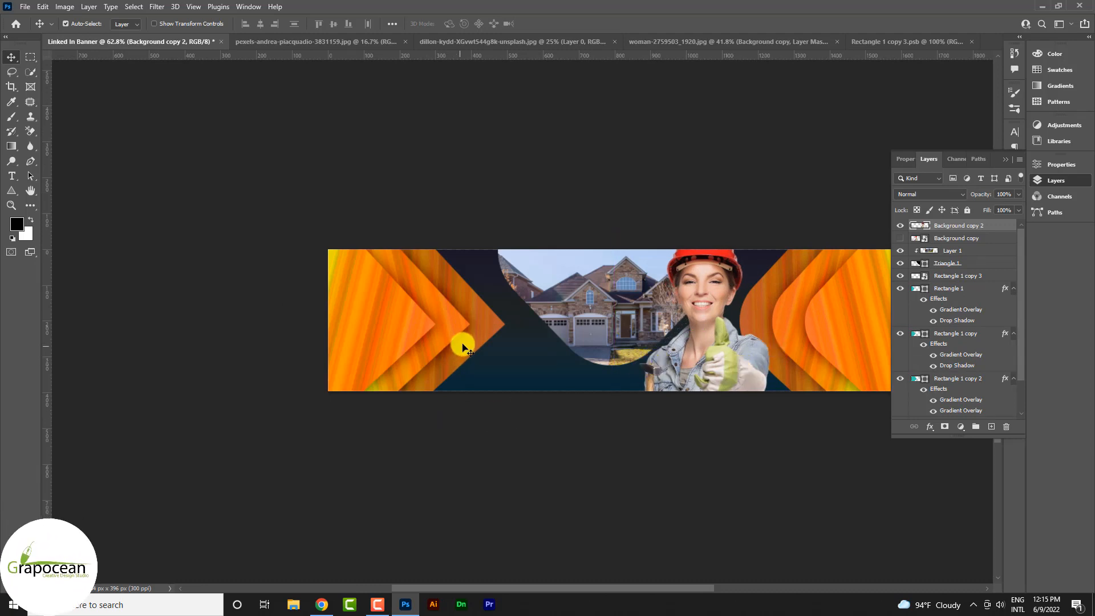
drag(424, 325, 382, 319)
key(ctrl+z)
key(ctrl+z)
key(ctrl+z)
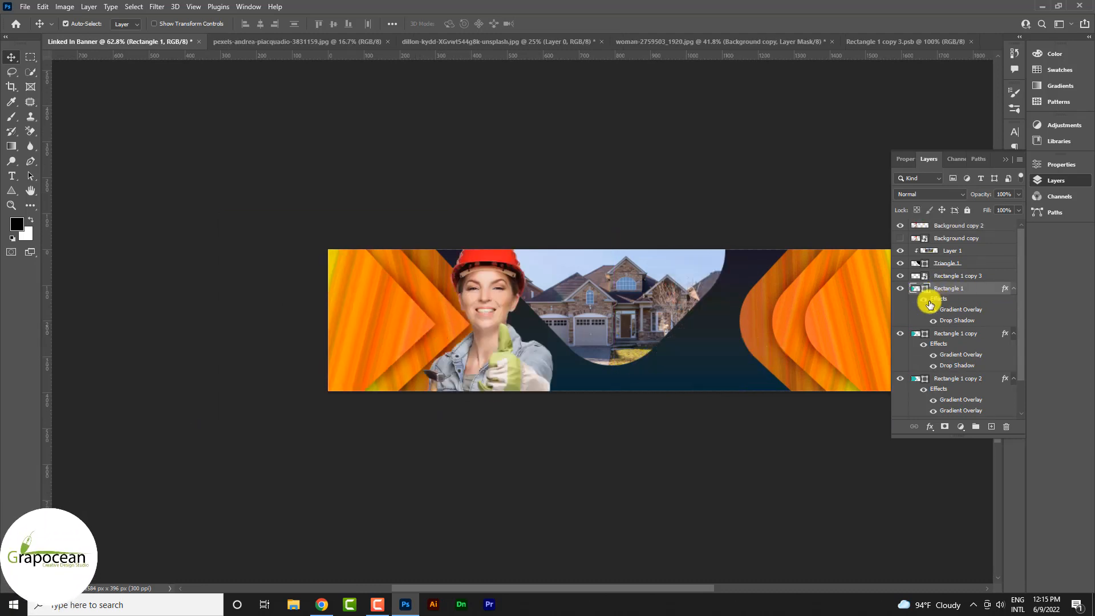
Step: Hide the three separate diamond layers on the banner's left side: Rectangle 1, Rectangle 1 copy and Rectangle 1 copy 2
click(900, 288)
click(900, 334)
click(900, 378)
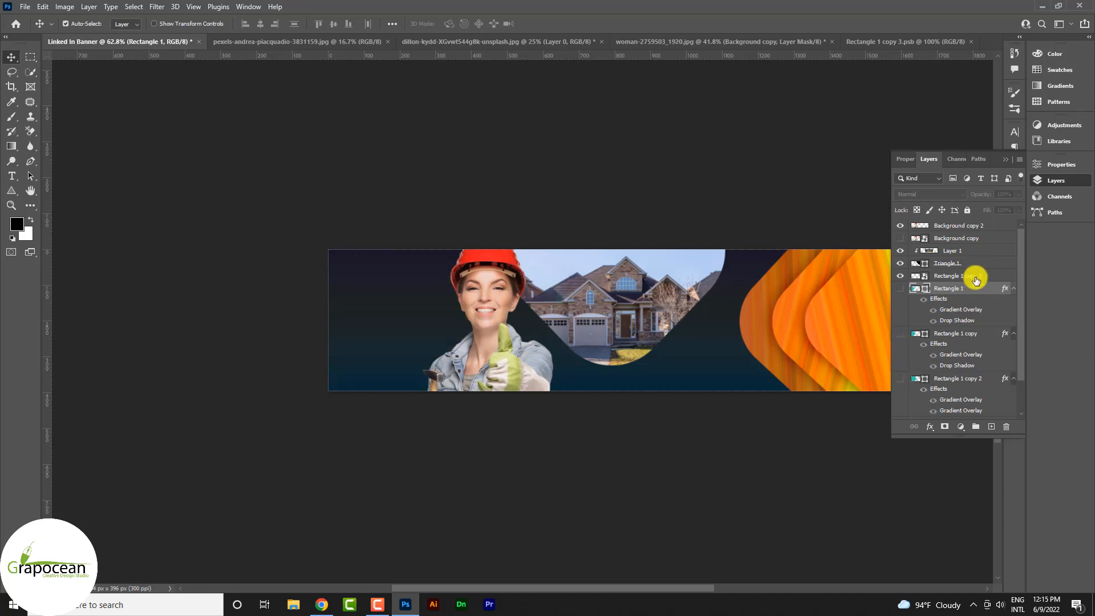
Step: Duplicate the right-hand diamond Smart Object, flip the copy horizontally and place it at the banner's left edge
drag(970, 276, 991, 426)
key(ctrl+t)
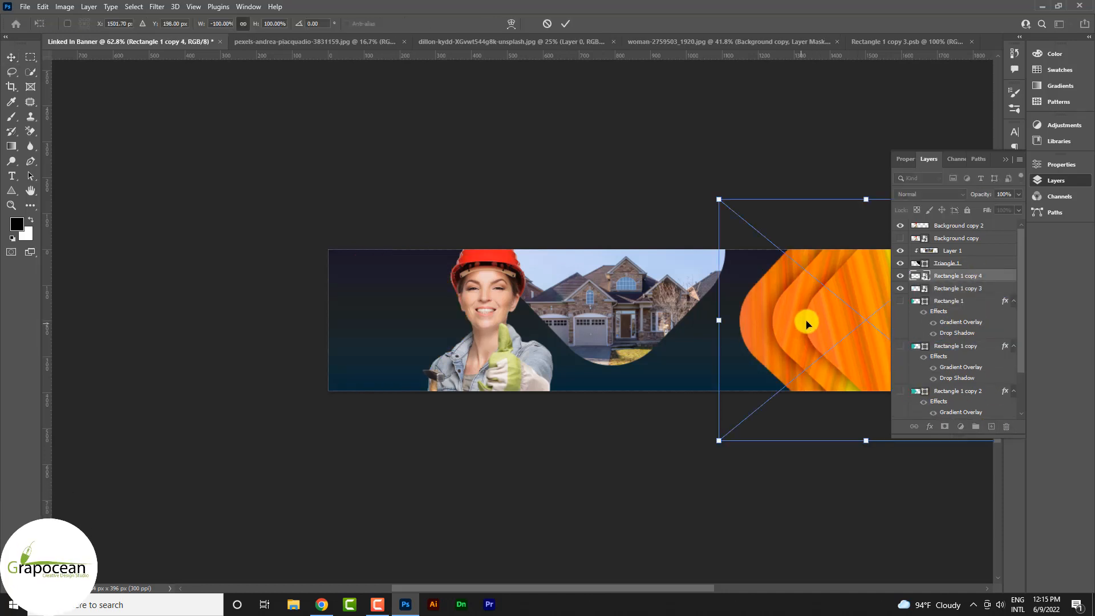
right_click(809, 320)
click(861, 530)
drag(824, 330, 376, 330)
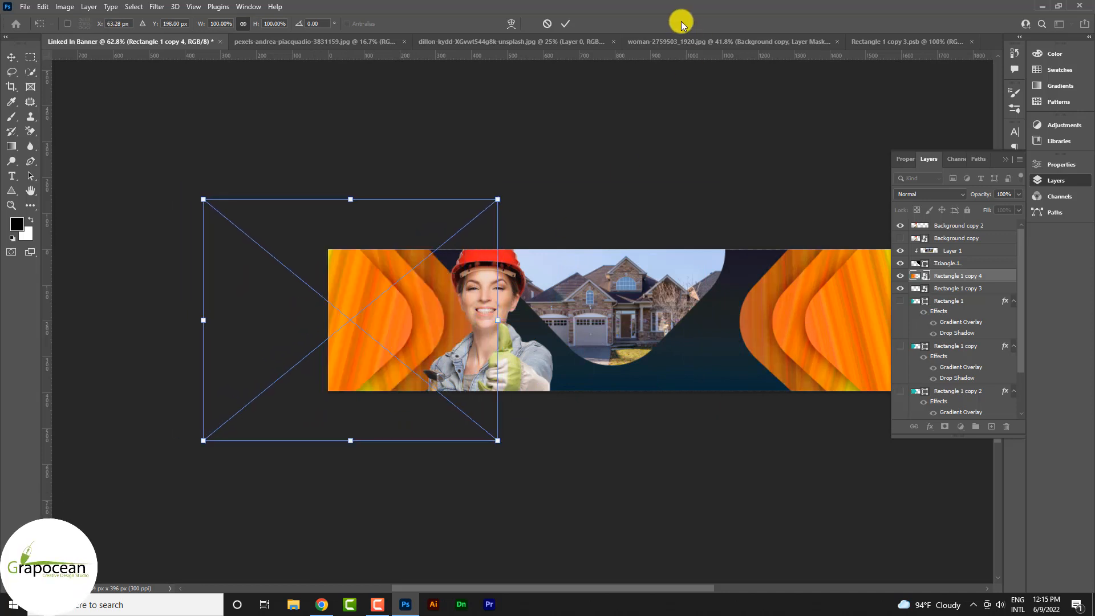
click(565, 26)
Step: Move the woman in the red helmet rightward so she stands over the right half of the house photo
scroll(571, 319, down, 2)
drag(488, 354, 633, 354)
scroll(651, 354, up, 2)
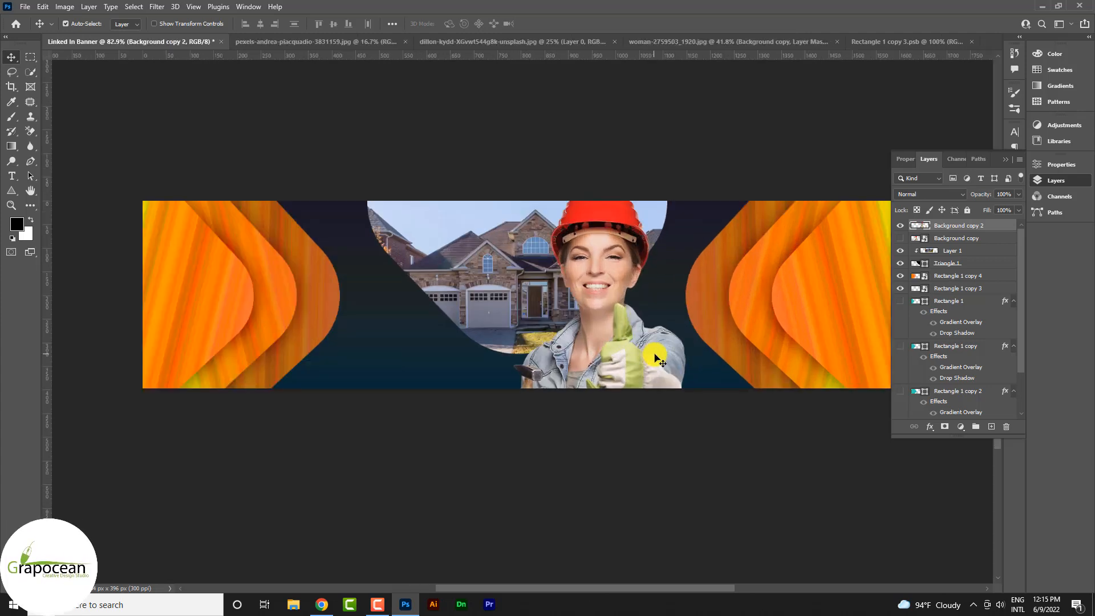
scroll(462, 379, down, 3)
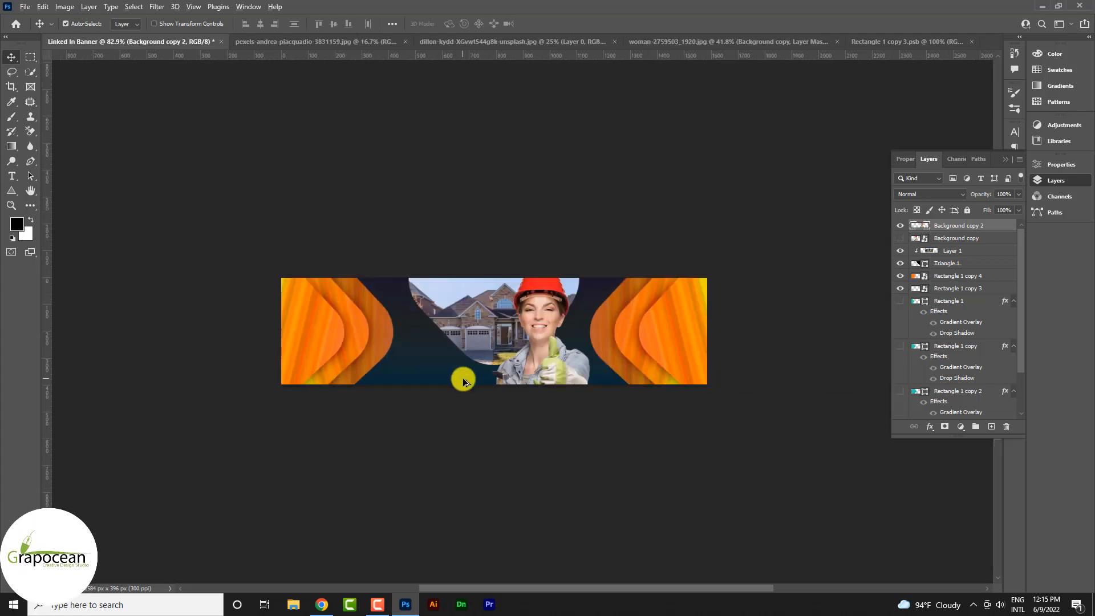
scroll(567, 383, up, 3)
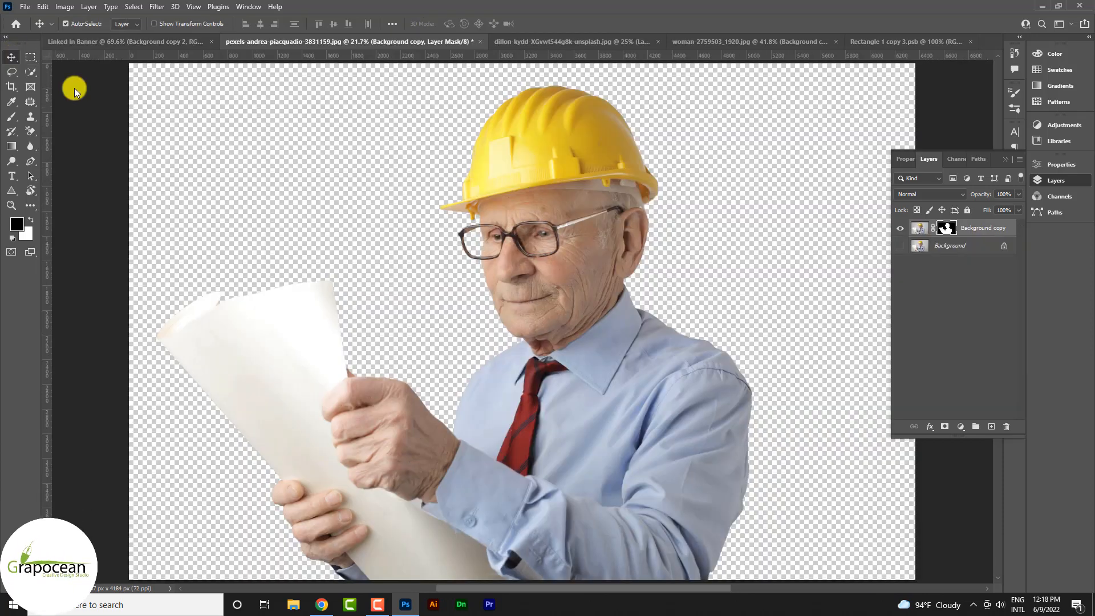
Step: Bring the cut-out man with the yellow helmet into the banner document and convert his layer to a Smart Object
scroll(504, 274, down, 3)
drag(503, 274, 400, 332)
scroll(402, 326, down, 4)
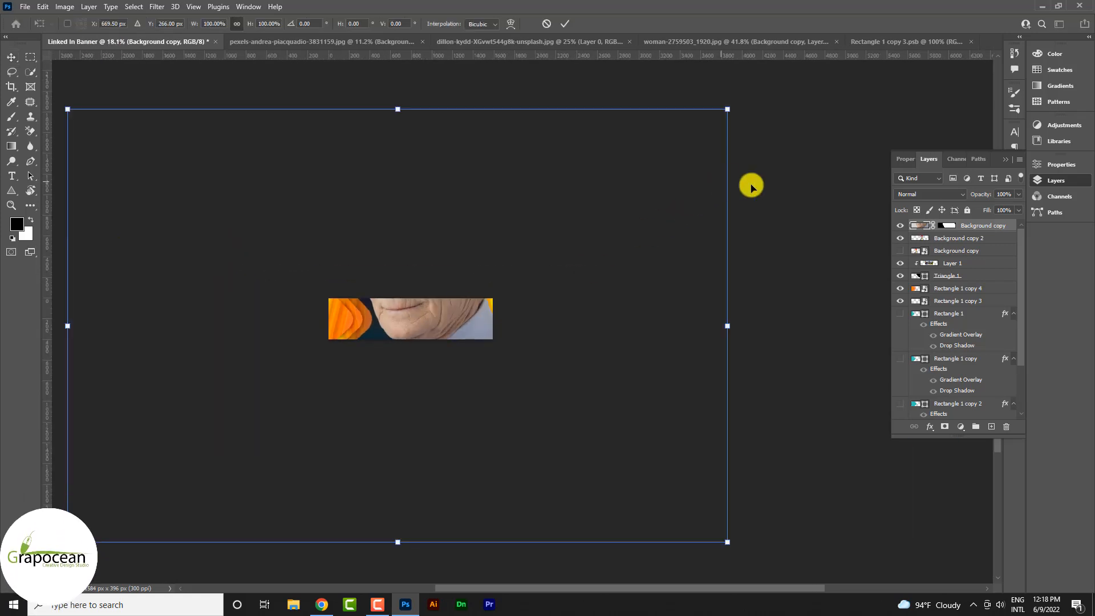
click(564, 24)
right_click(969, 228)
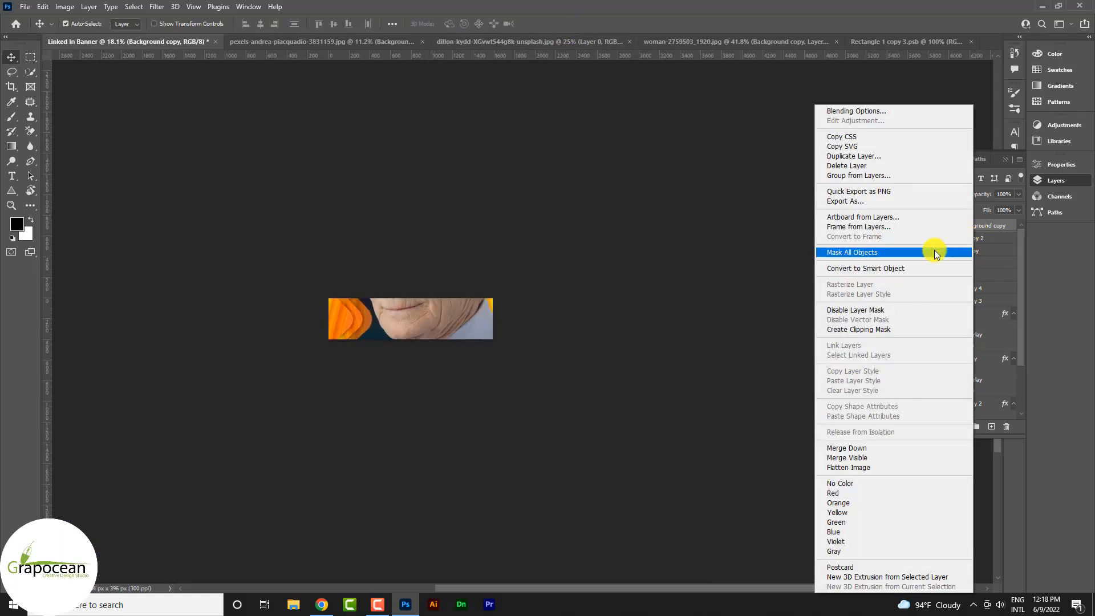
click(929, 250)
Step: Scale the man down proportionally to fit the banner and position him over the edge of the left-hand diamonds
key(ctrl+t)
drag(594, 128, 437, 355)
scroll(370, 372, up, 3)
scroll(264, 347, up, 4)
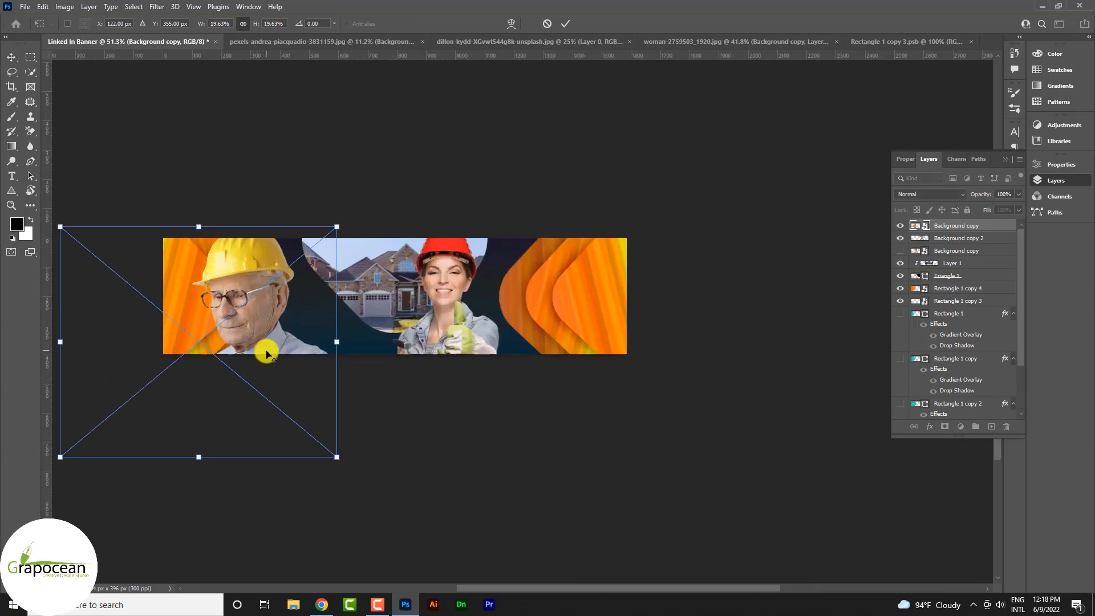
drag(276, 350, 300, 337)
drag(405, 169, 347, 218)
drag(266, 347, 323, 311)
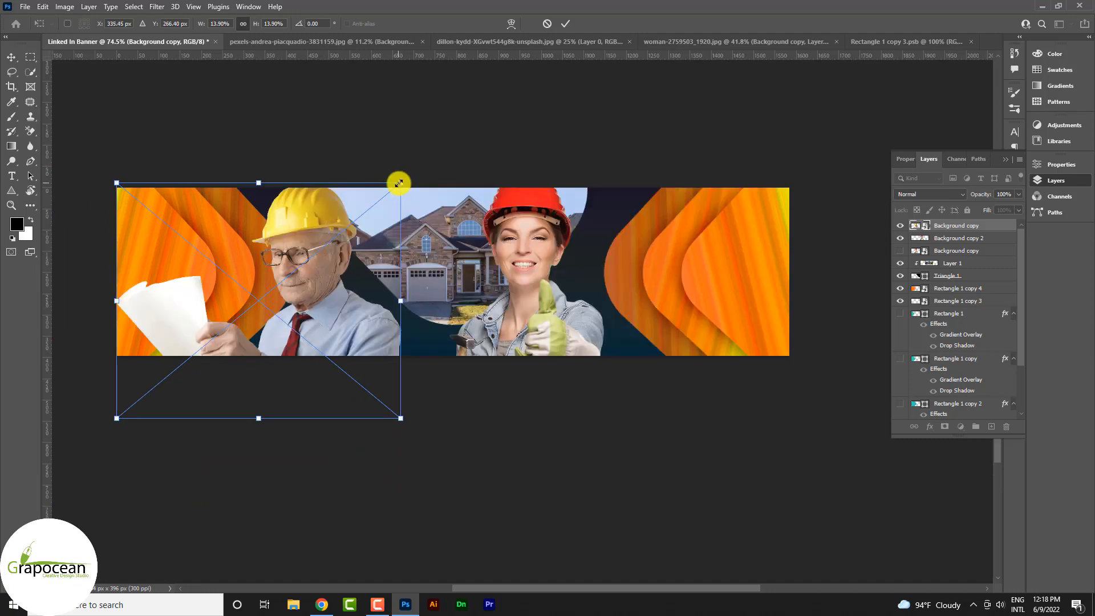
drag(400, 182, 364, 213)
drag(300, 327, 311, 306)
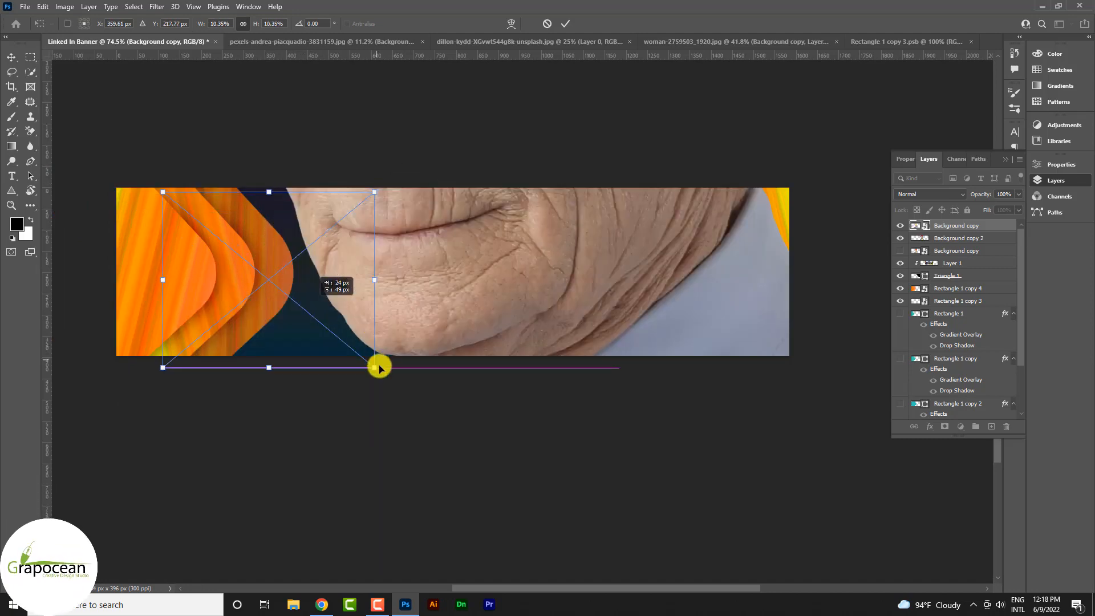
drag(375, 368, 414, 401)
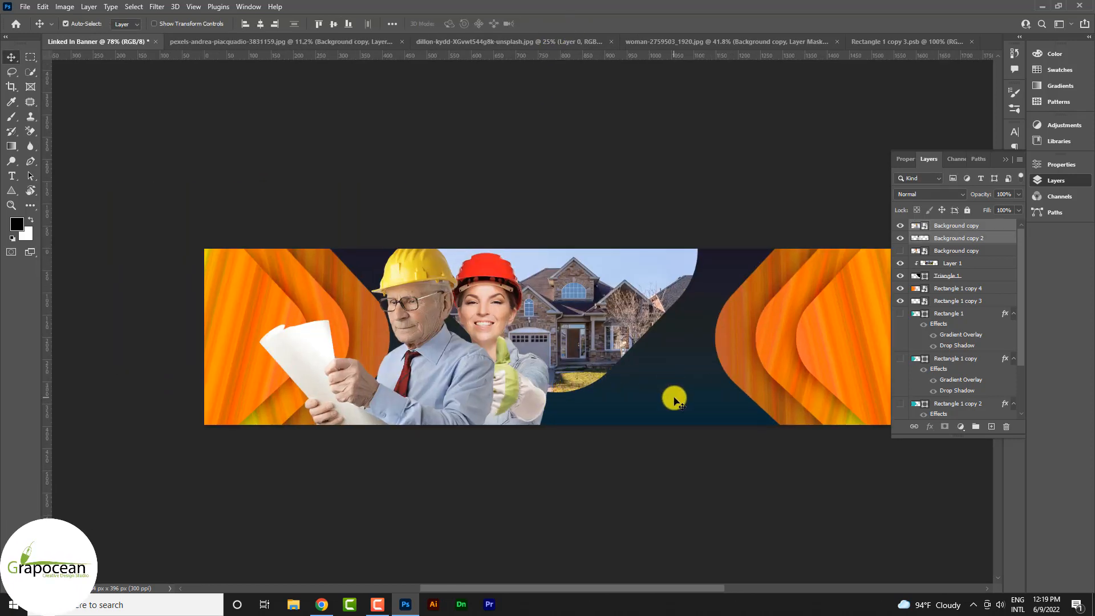
Step: Toggle the visibility of the background gradient fill and the triangle layer to check what each contributes
scroll(951, 413, down, 2)
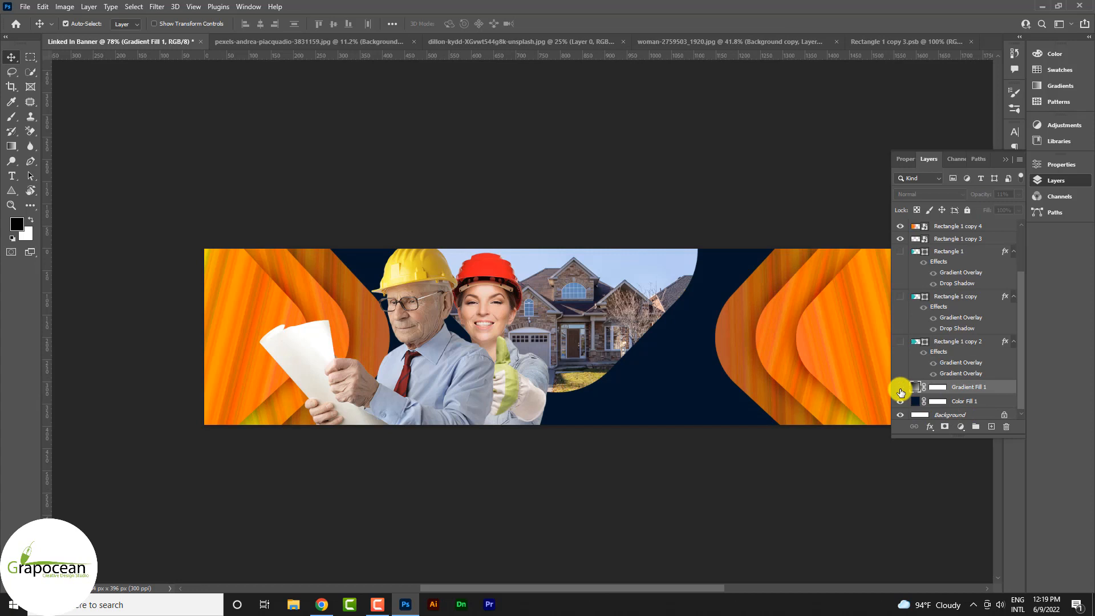
click(901, 388)
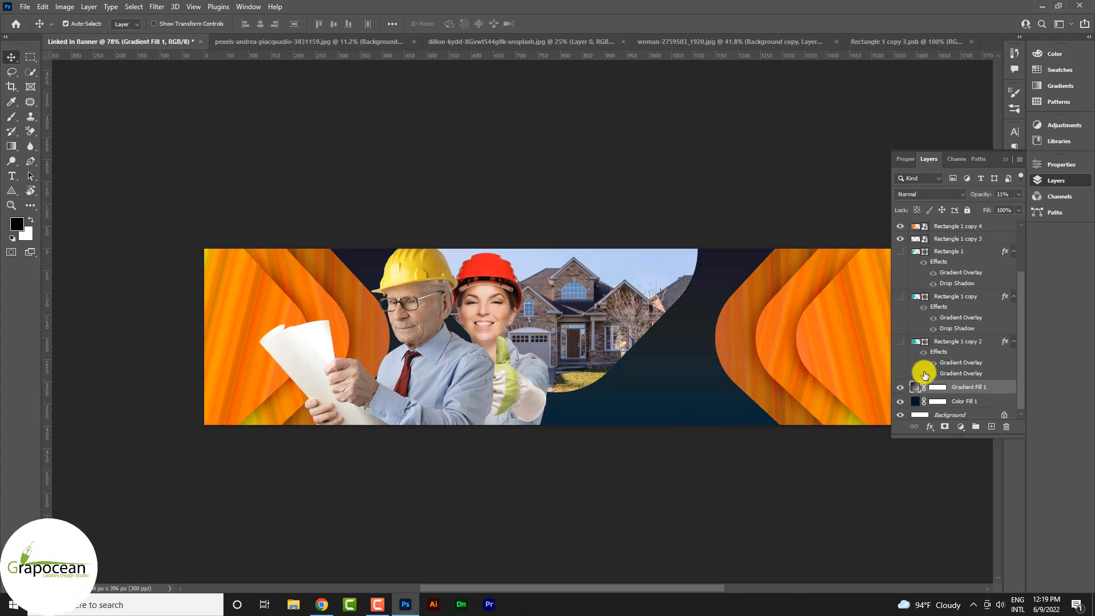
click(582, 317)
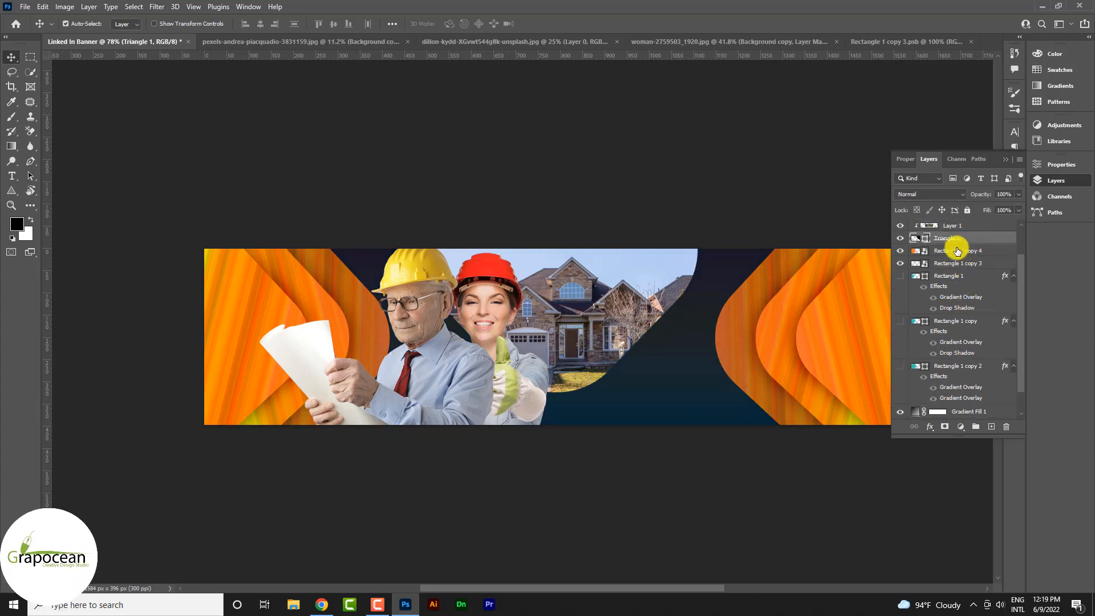
scroll(958, 366, up, 3)
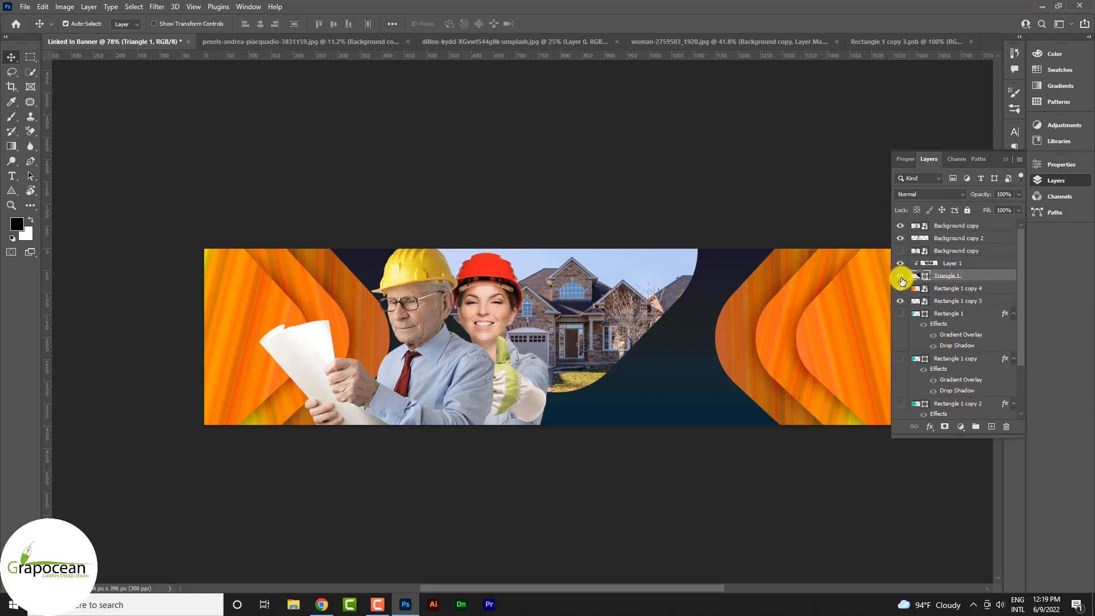
click(901, 277)
click(901, 277)
Step: Add a Linear Burn drop shadow to the house photo's triangle with 4% opacity and a size of 9 px
right_click(978, 276)
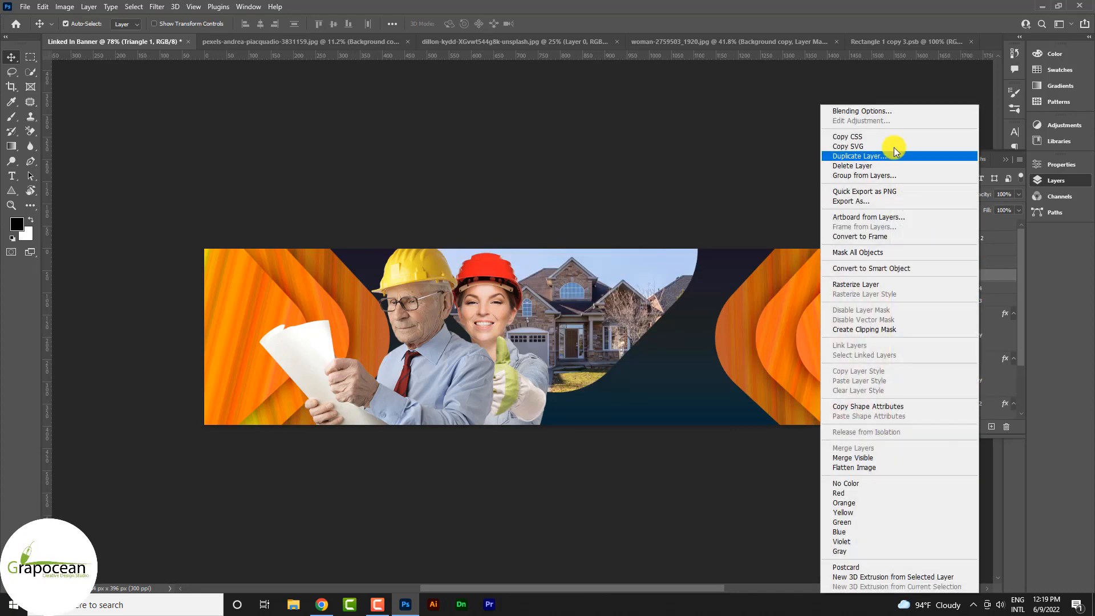
click(884, 112)
click(608, 474)
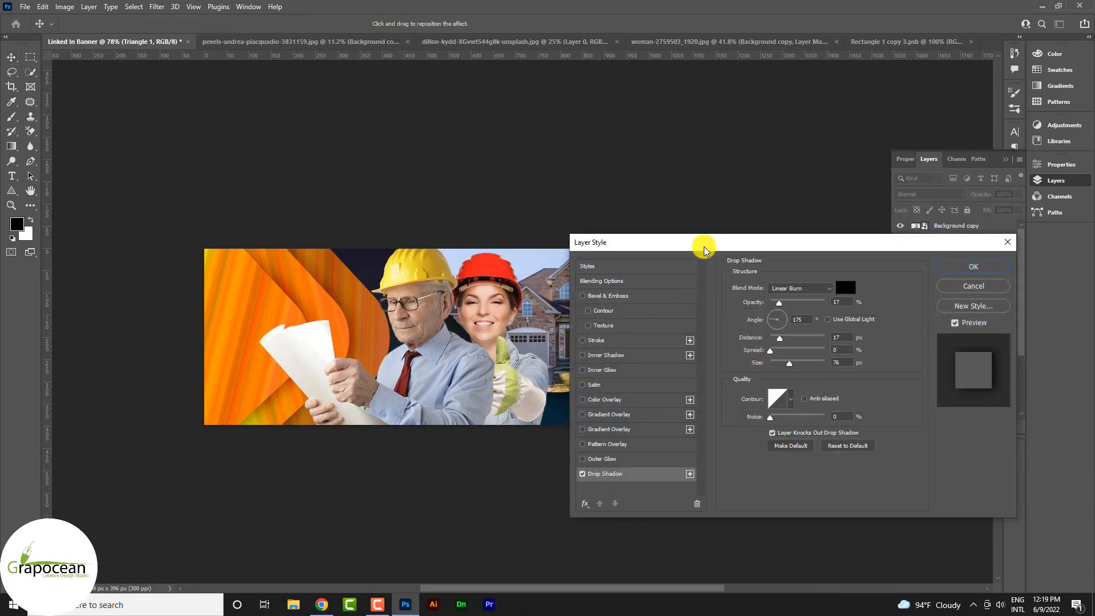
drag(705, 251, 784, 282)
mouse_move(858, 335)
mouse_down()
mouse_move(827, 323)
mouse_move(874, 335)
mouse_up()
drag(867, 394, 845, 403)
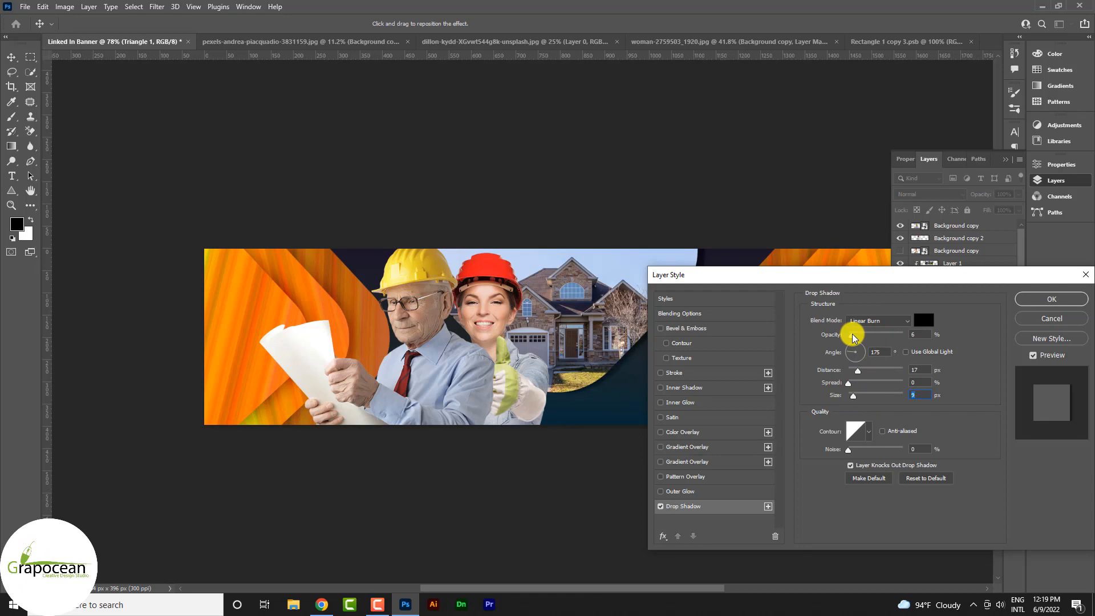
drag(809, 287, 471, 491)
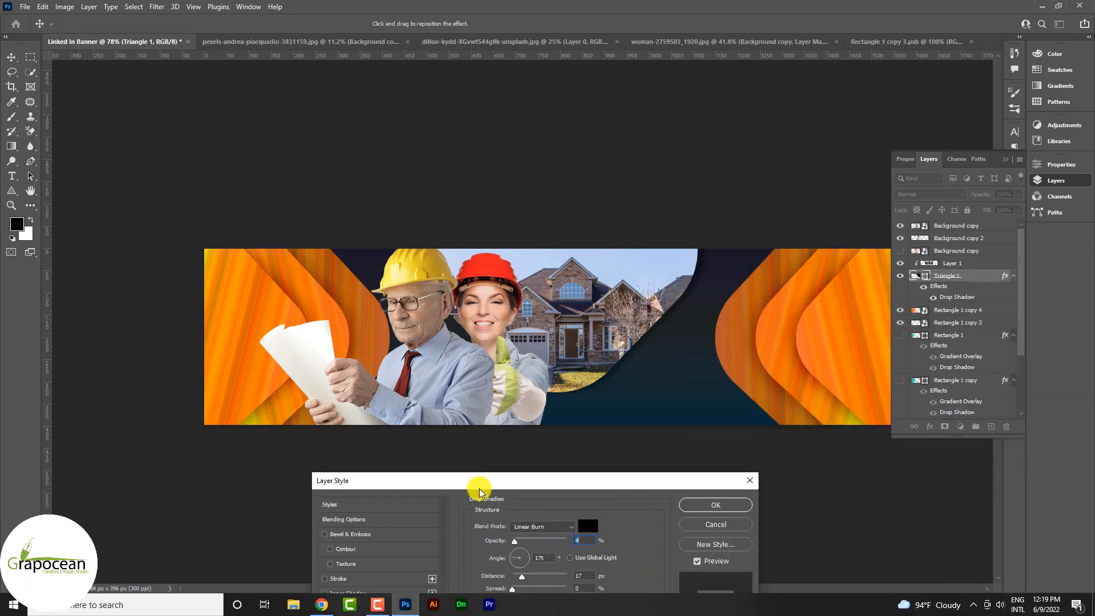
click(716, 504)
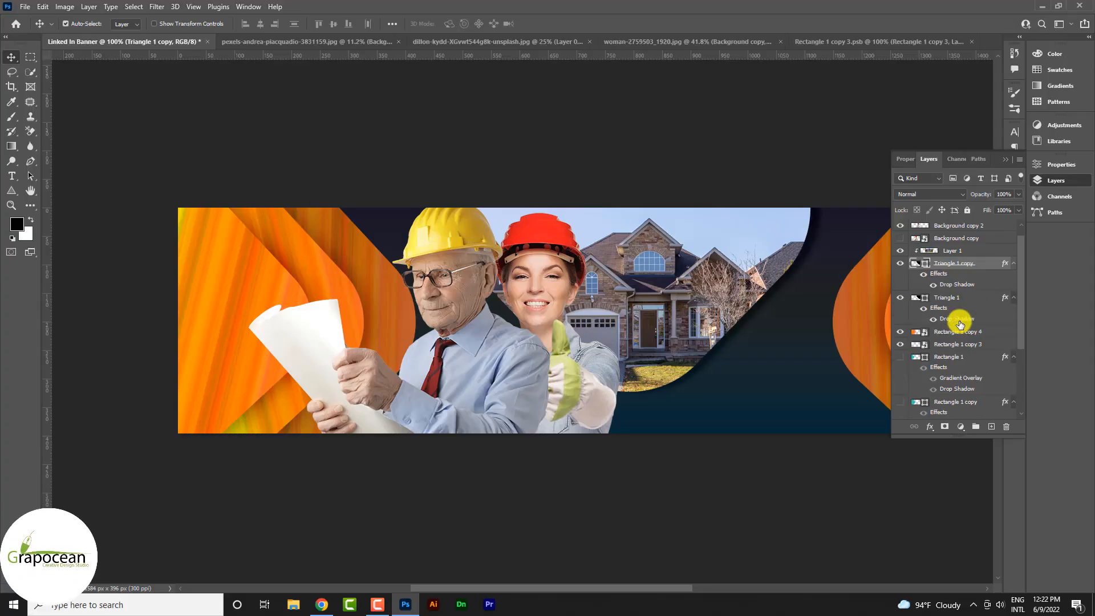
Step: Remove the fill of the duplicated triangle and give it a 1 px coloured stroke
click(10, 192)
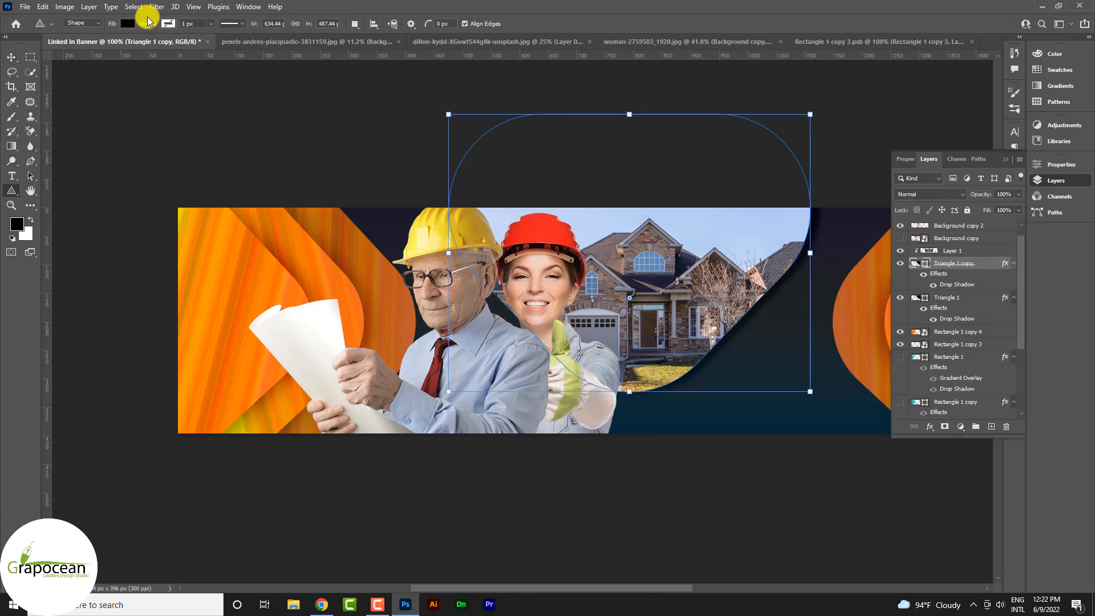
click(128, 23)
click(59, 45)
click(170, 24)
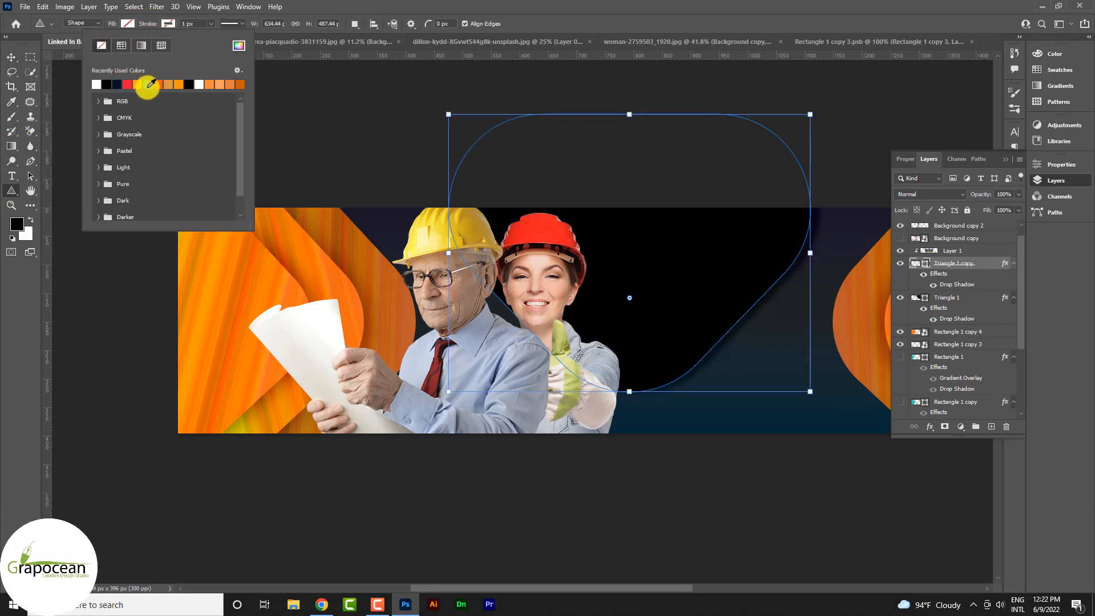
click(11, 57)
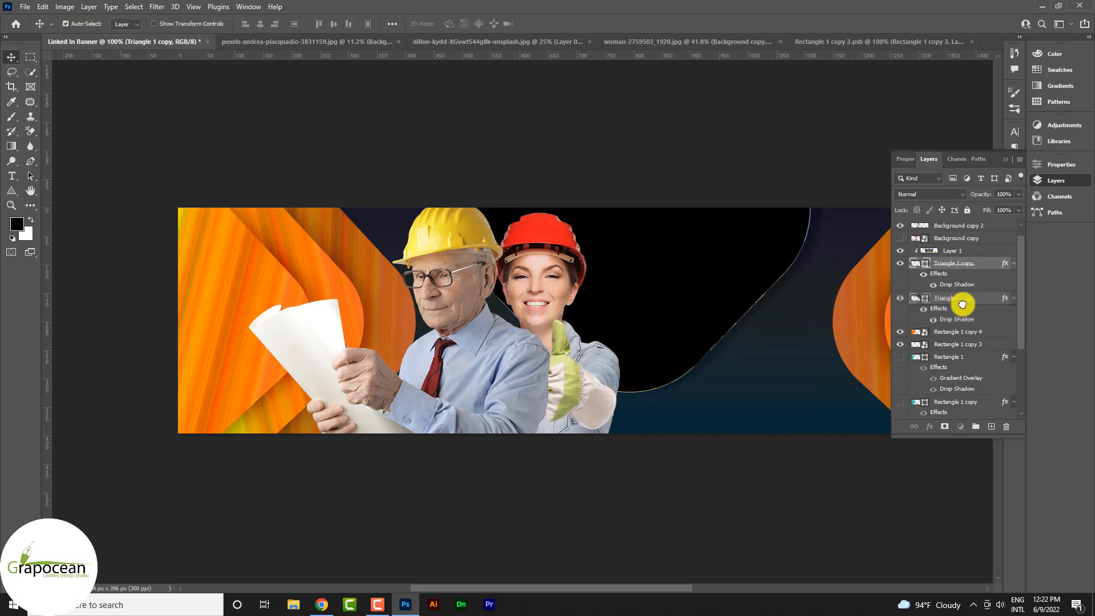
Step: Move Triangle 1 above its outlined copy and clip the house photo to Triangle 1 again
drag(962, 304, 964, 297)
right_click(958, 253)
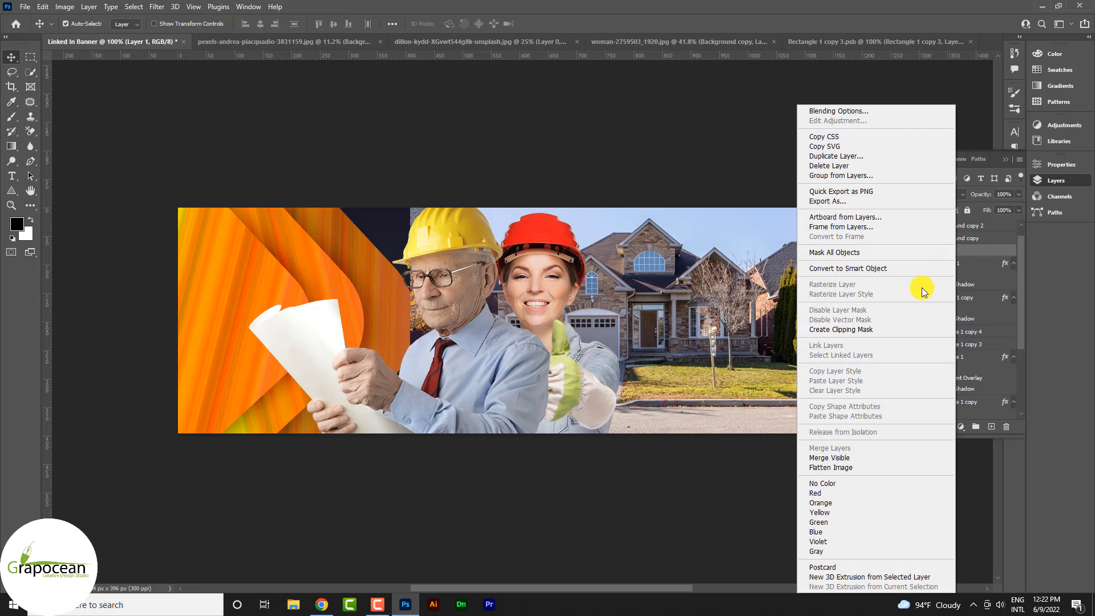
click(868, 331)
click(949, 267)
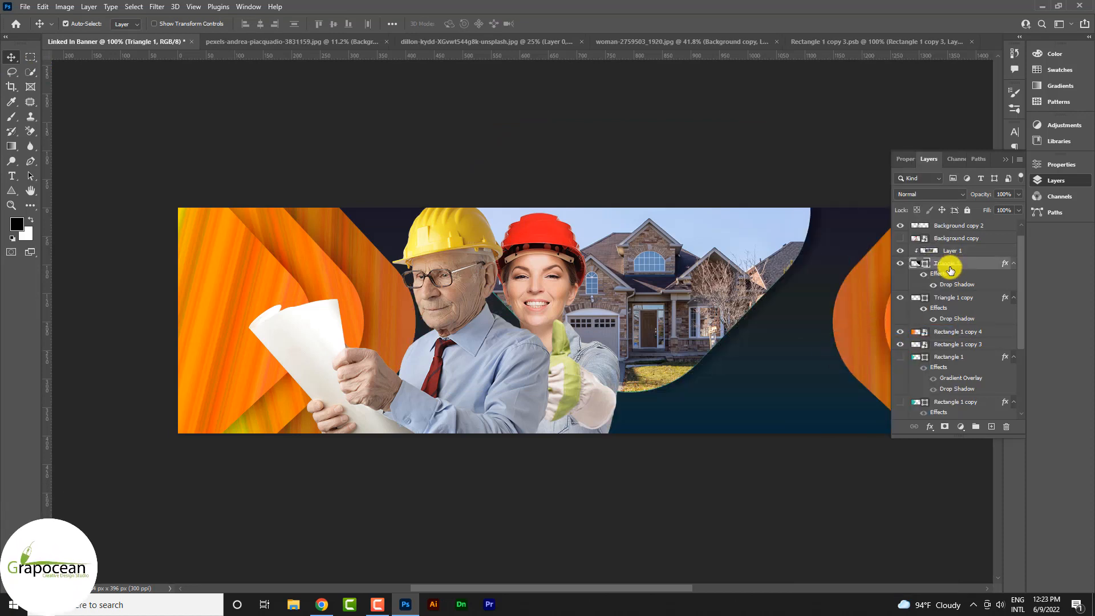
Step: Thicken the teal stroke of the Triangle 1 copy outline to 51.08 px
click(11, 191)
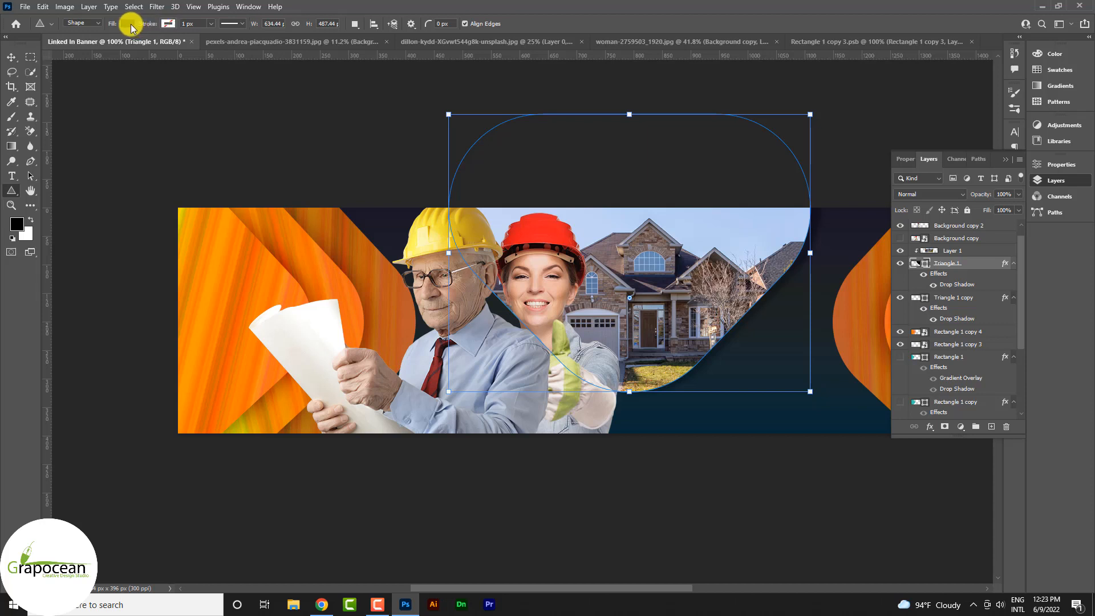
click(964, 306)
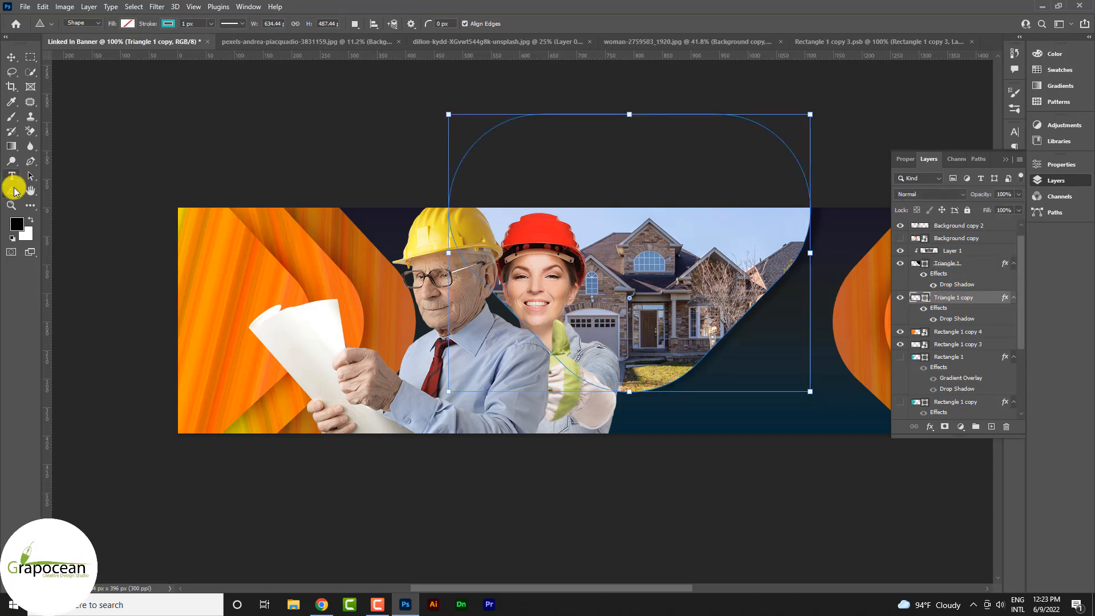
click(211, 24)
drag(210, 35, 223, 41)
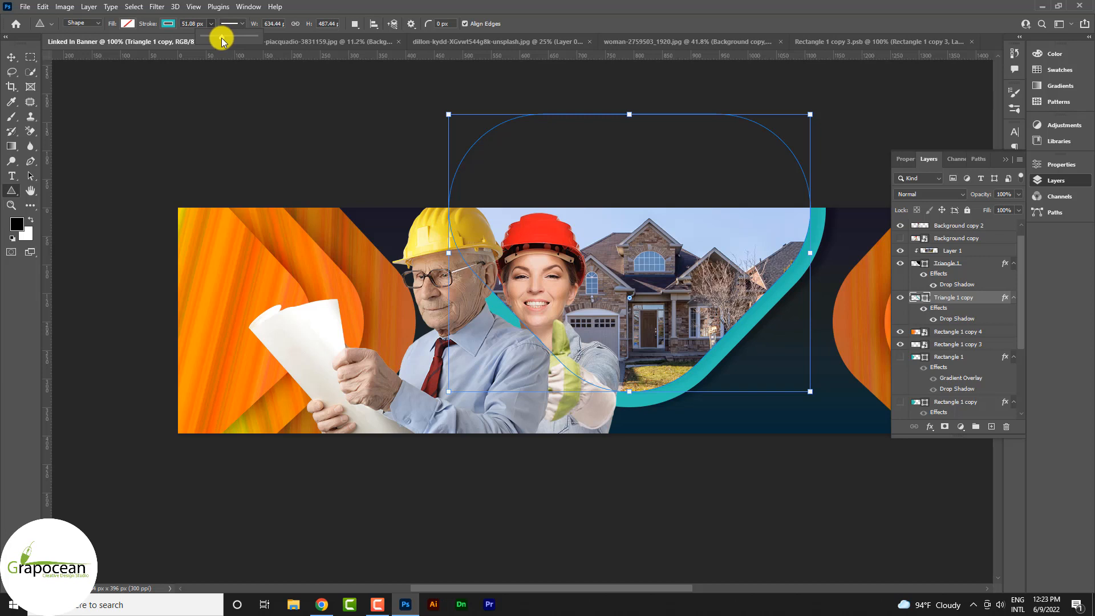
click(11, 57)
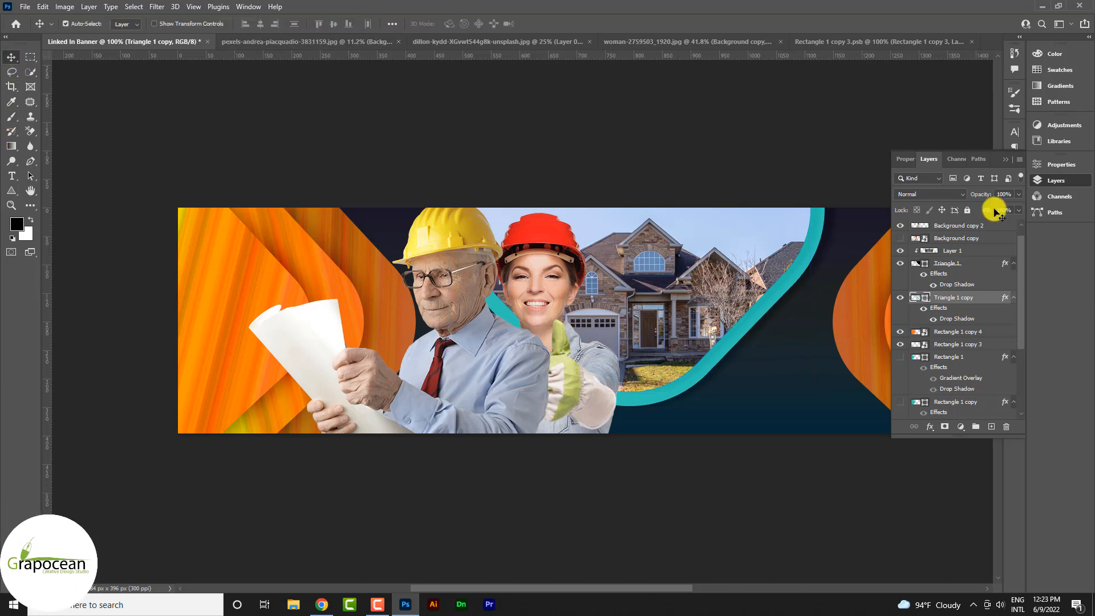
Step: Add a layer mask to Triangle 1 copy and fade the outline's lower end with a black-to-transparent linear gradient
click(937, 427)
click(12, 146)
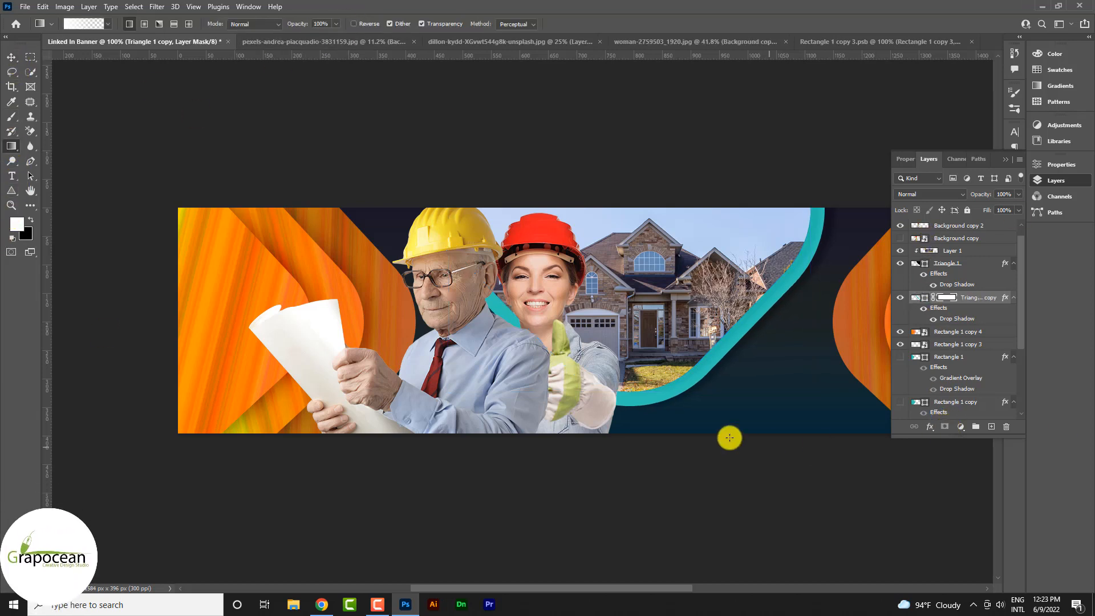
drag(632, 409, 713, 292)
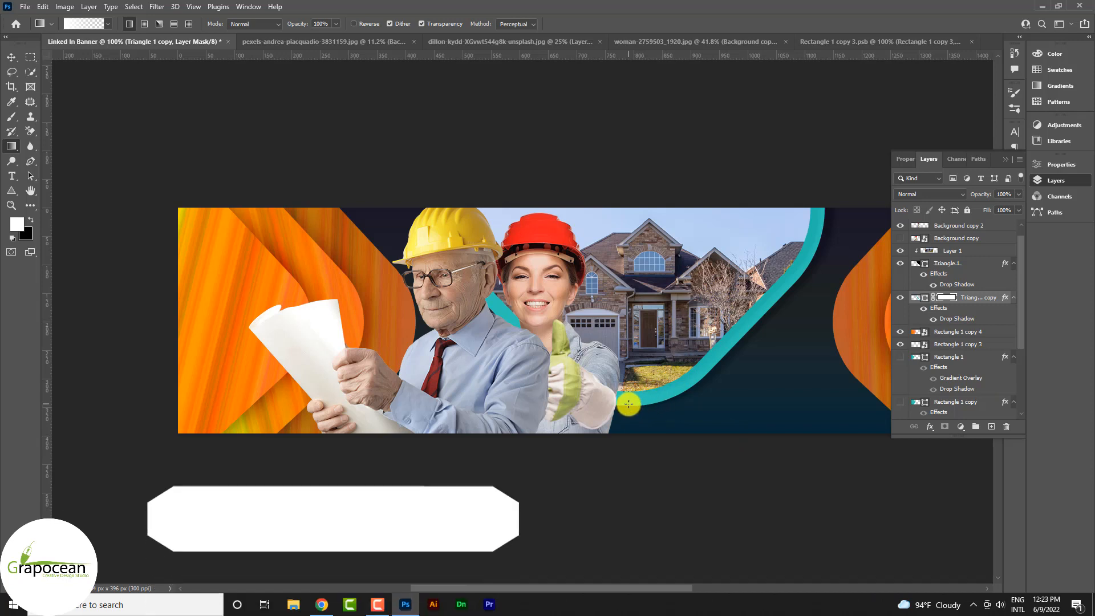
key(x)
drag(630, 415, 752, 283)
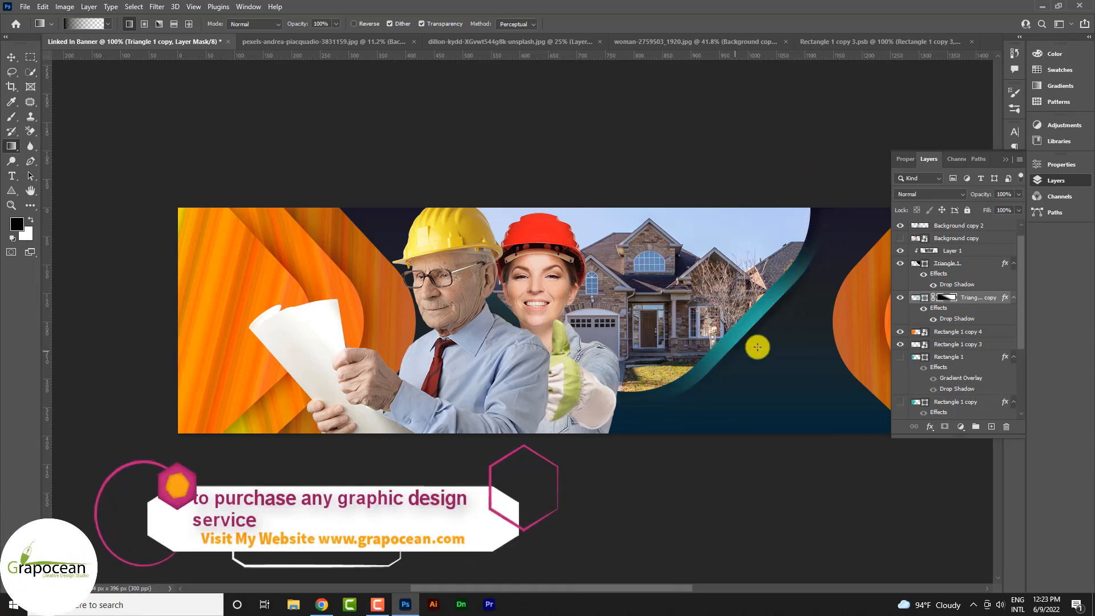
Step: Reduce the stroke width of the masked Triangle 1 copy outline to 23.79 px
scroll(702, 399, down, 3)
scroll(562, 328, up, 2)
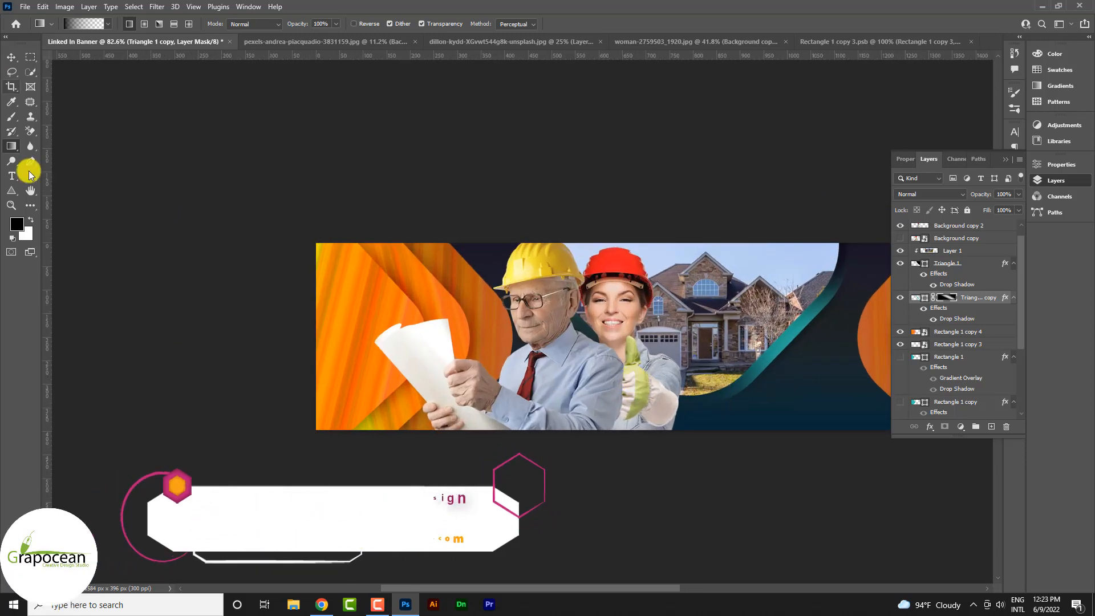
click(12, 191)
click(207, 24)
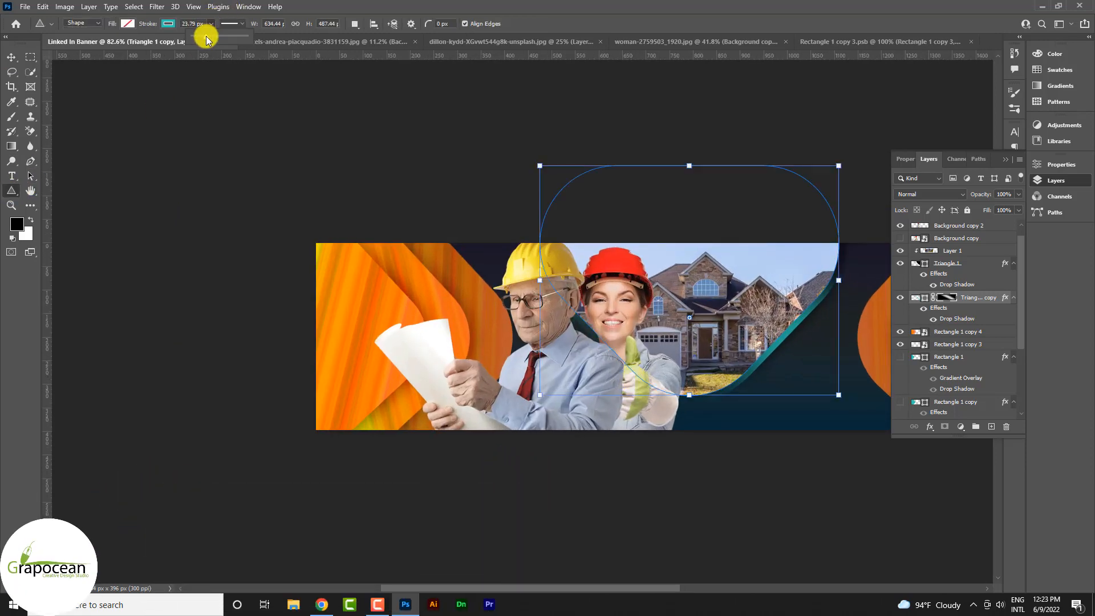
click(12, 55)
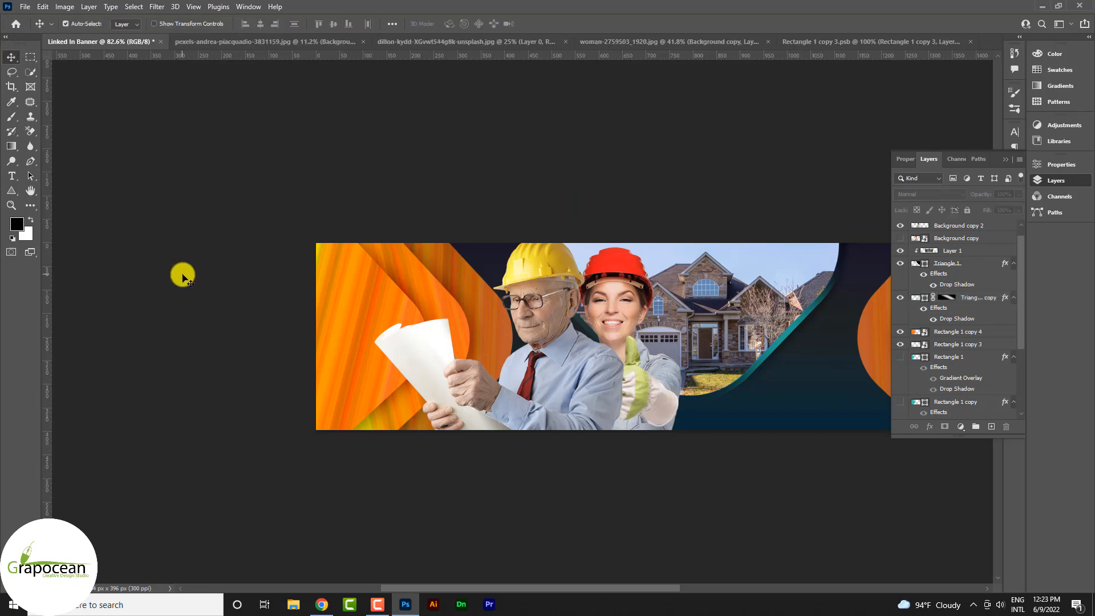
Step: Add a teal (#20b6a8) Solid Color layer clipped to Rectangle 1 copy 4 and set its blend mode to Hue
click(960, 426)
click(998, 229)
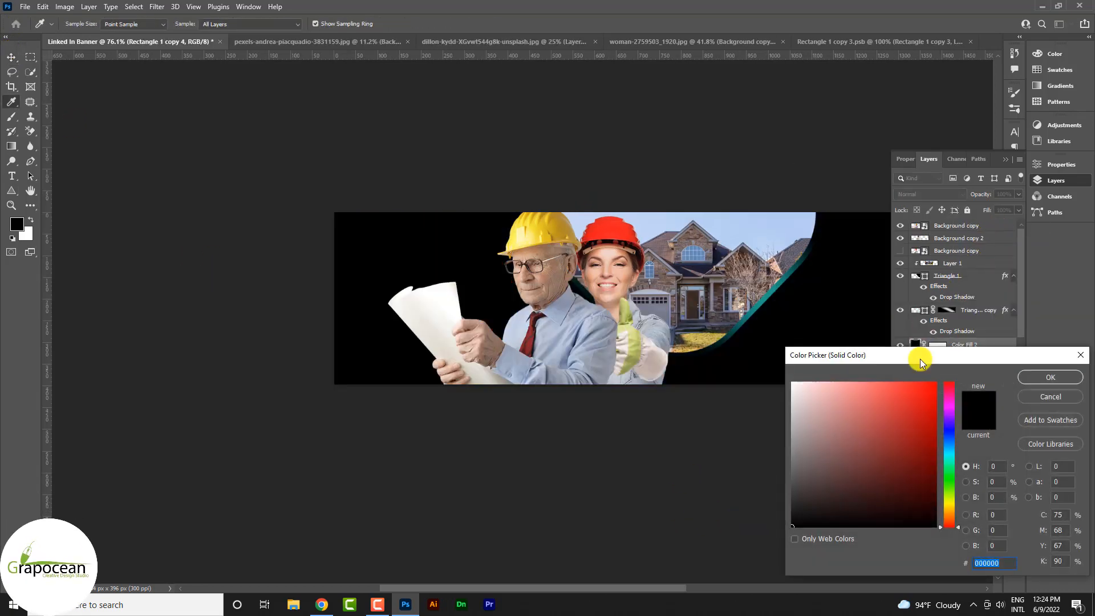
click(769, 294)
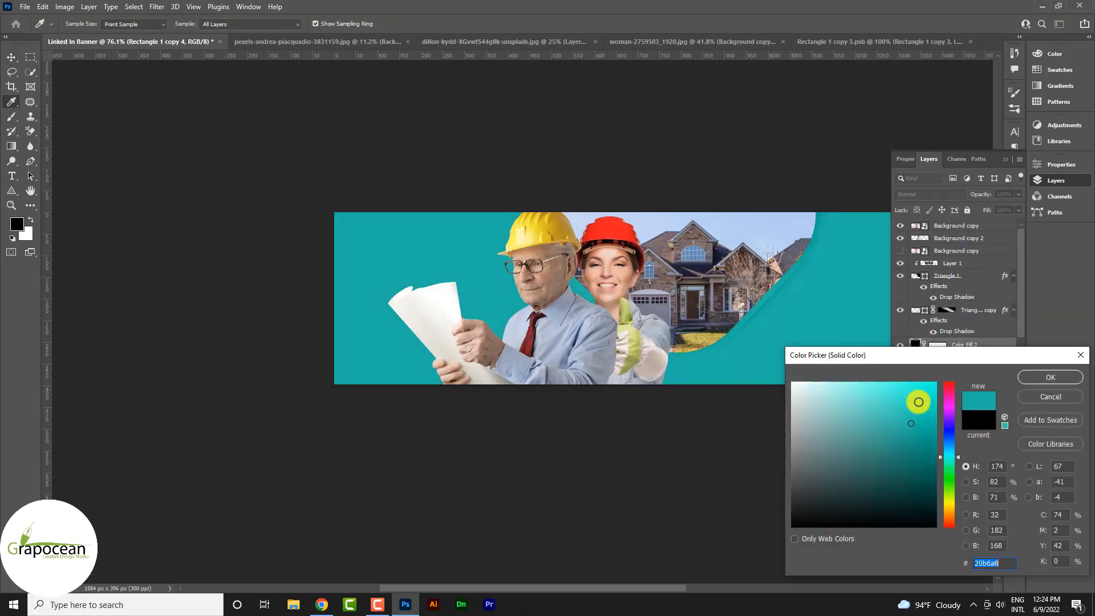
click(1050, 377)
right_click(990, 346)
click(868, 329)
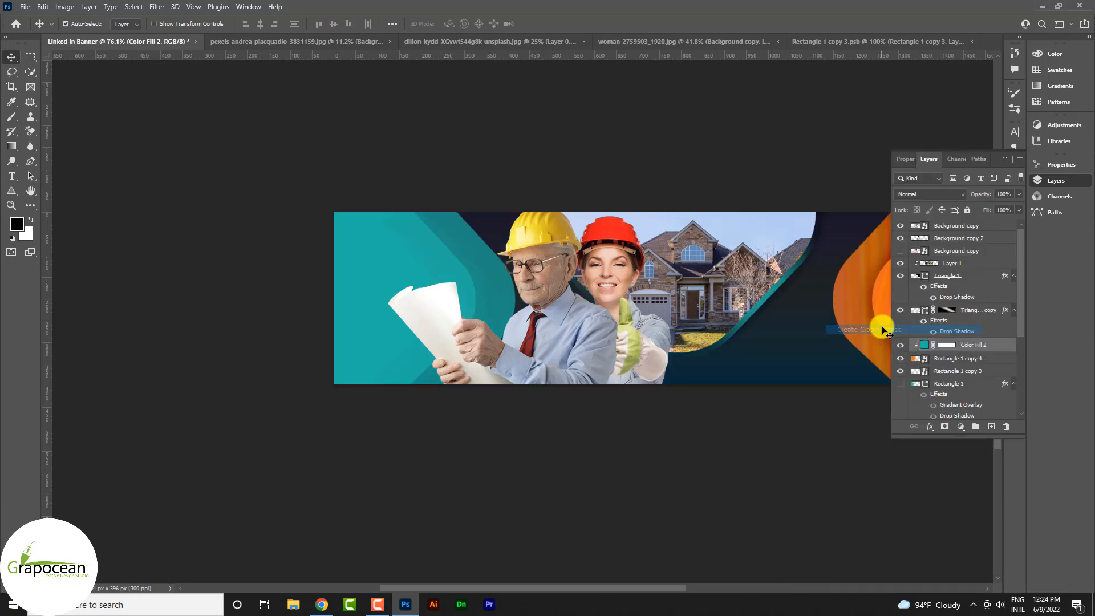
click(930, 193)
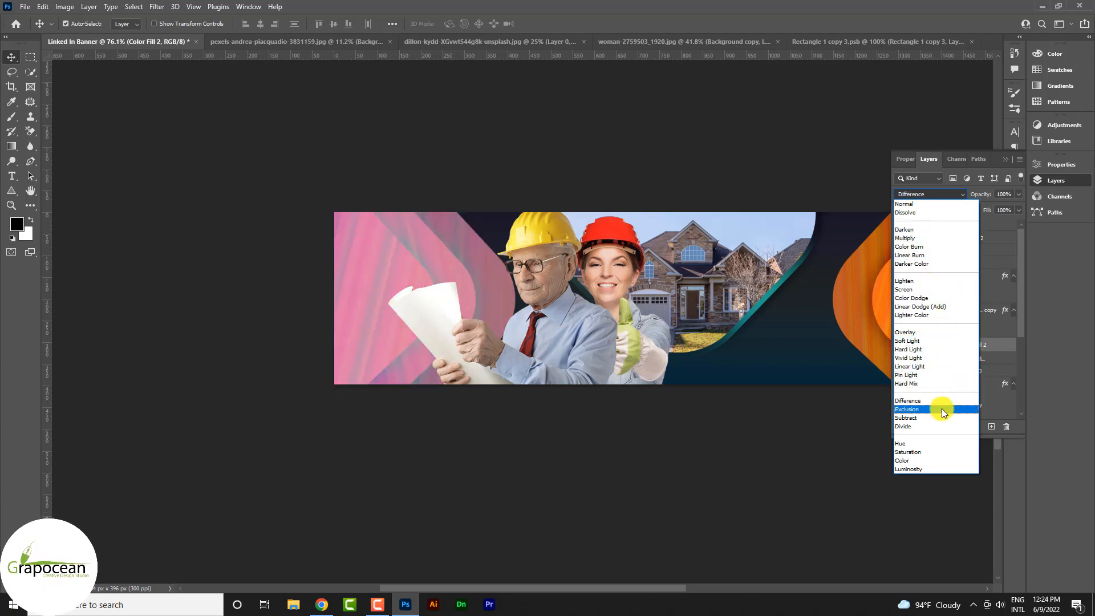
click(945, 443)
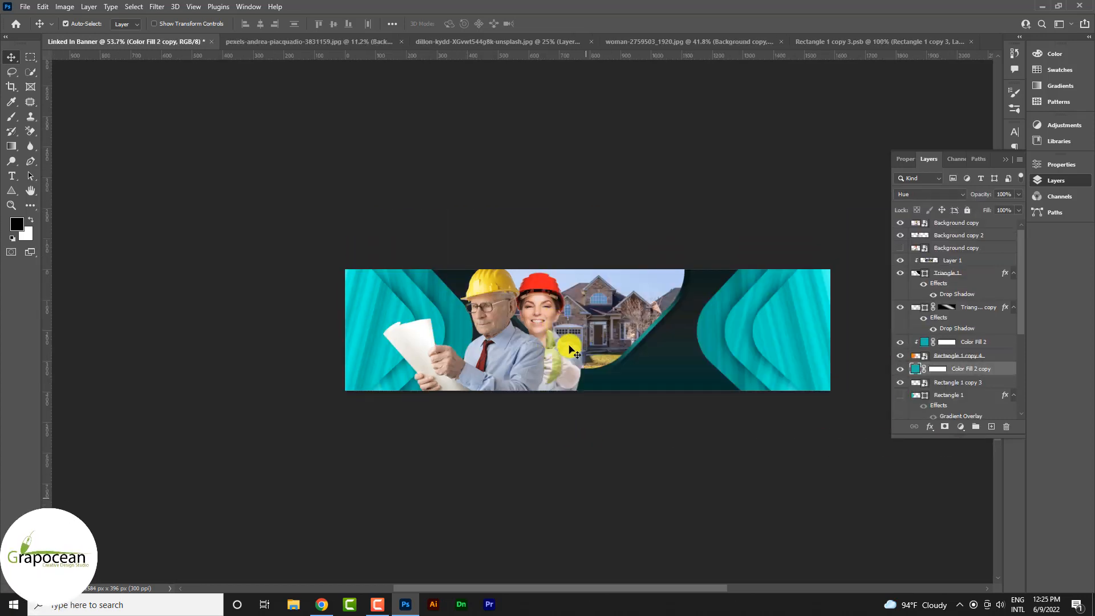
Step: Clip the duplicated teal Hue fill layer to Rectangle 1 copy 3
scroll(529, 318, up, 2)
scroll(641, 359, down, 3)
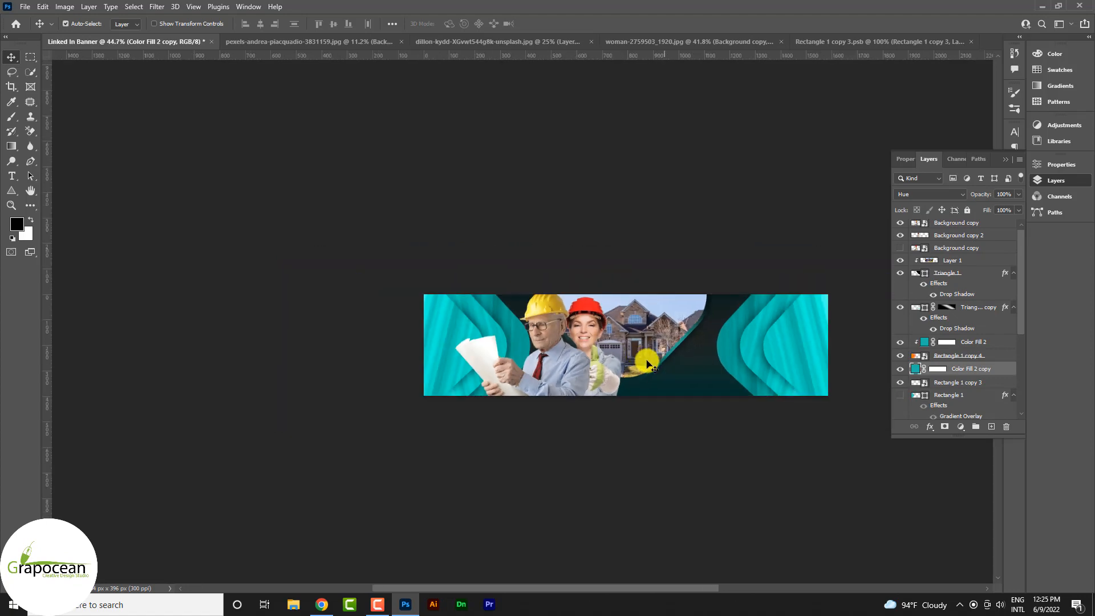
scroll(651, 362, up, 2)
right_click(979, 372)
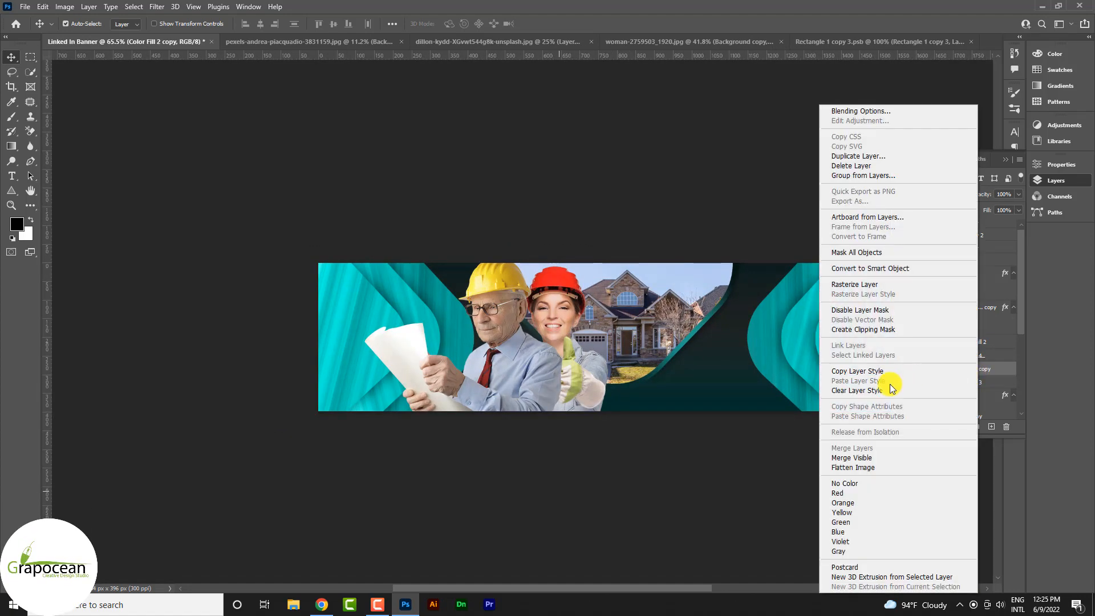
click(886, 333)
Step: Move the woman in front of the right-hand diamonds and the man further left, leaving the house triangle between them
scroll(579, 457, down, 2)
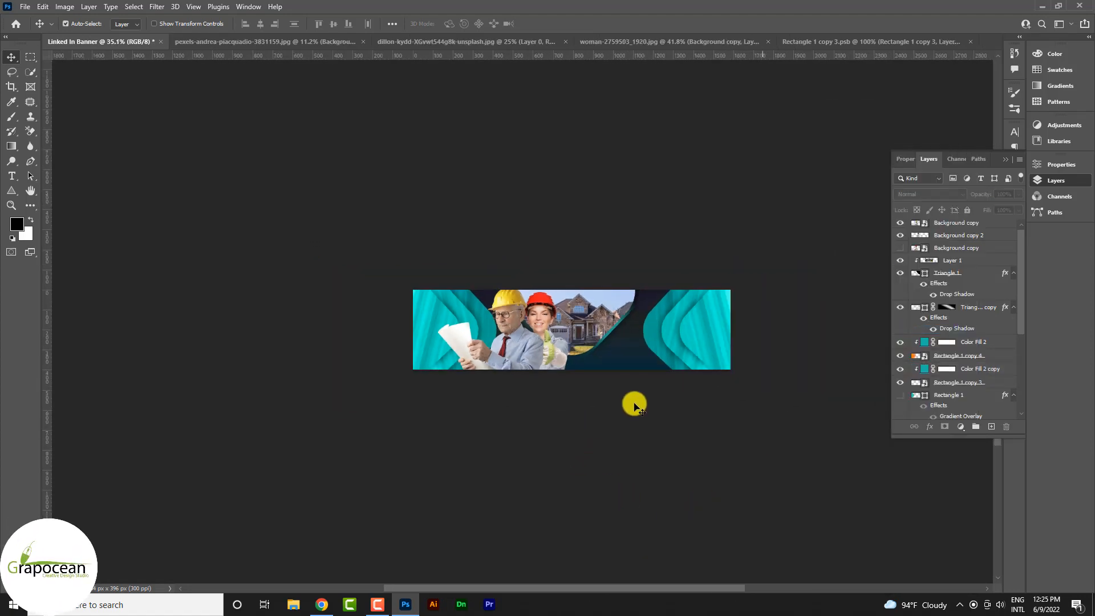
scroll(542, 348, up, 3)
drag(574, 265, 819, 279)
drag(502, 314, 457, 320)
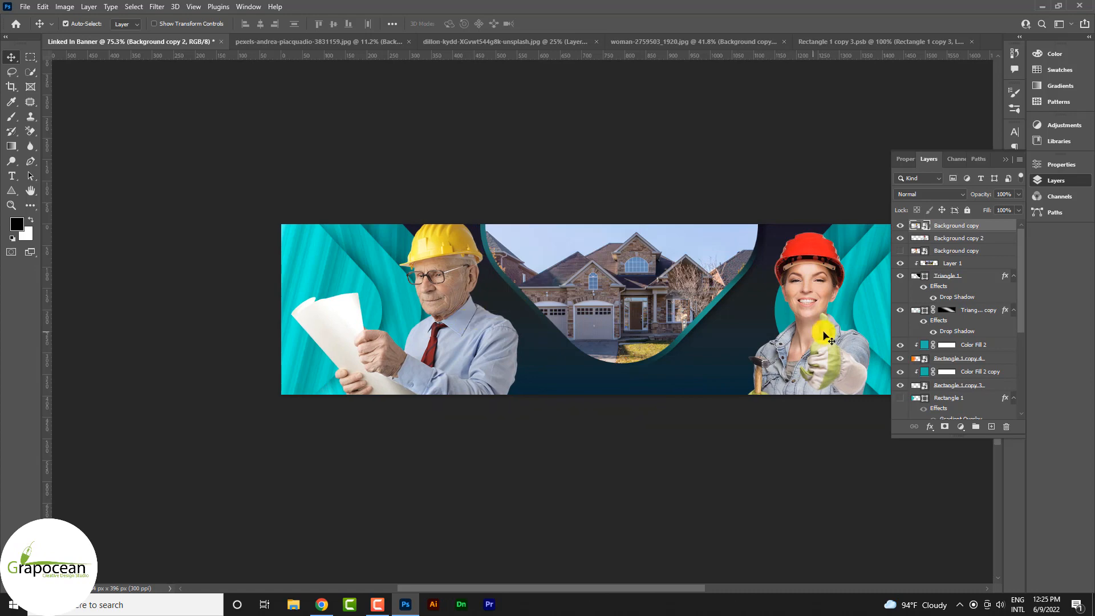
drag(823, 335, 813, 329)
scroll(655, 465, down, 3)
scroll(672, 341, up, 3)
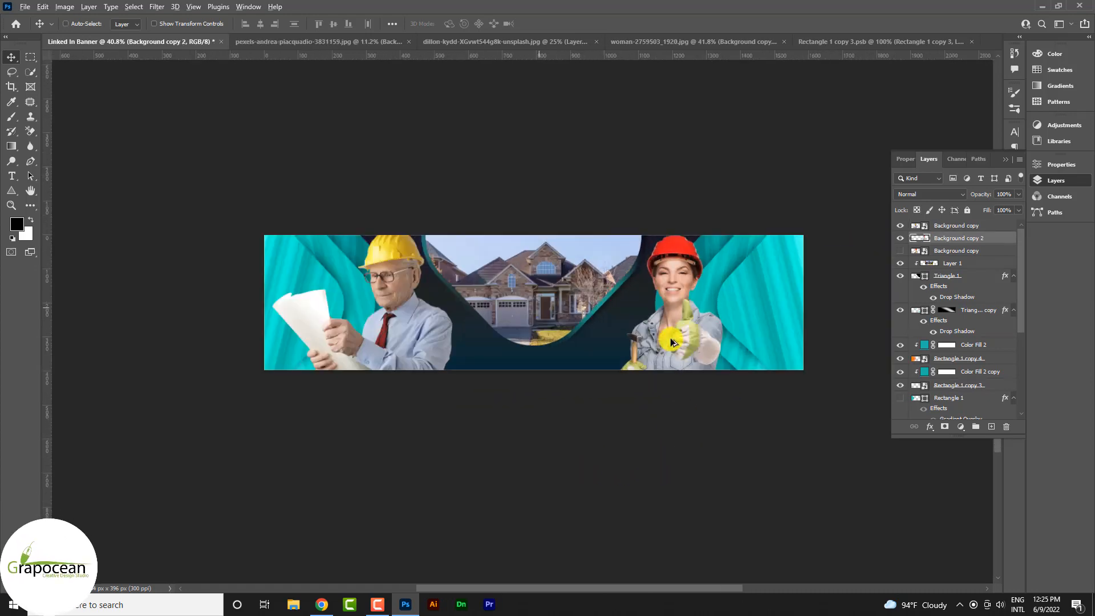
mouse_move(684, 341)
mouse_down()
mouse_move(701, 341)
mouse_move(689, 344)
mouse_up()
scroll(690, 315, up, 4)
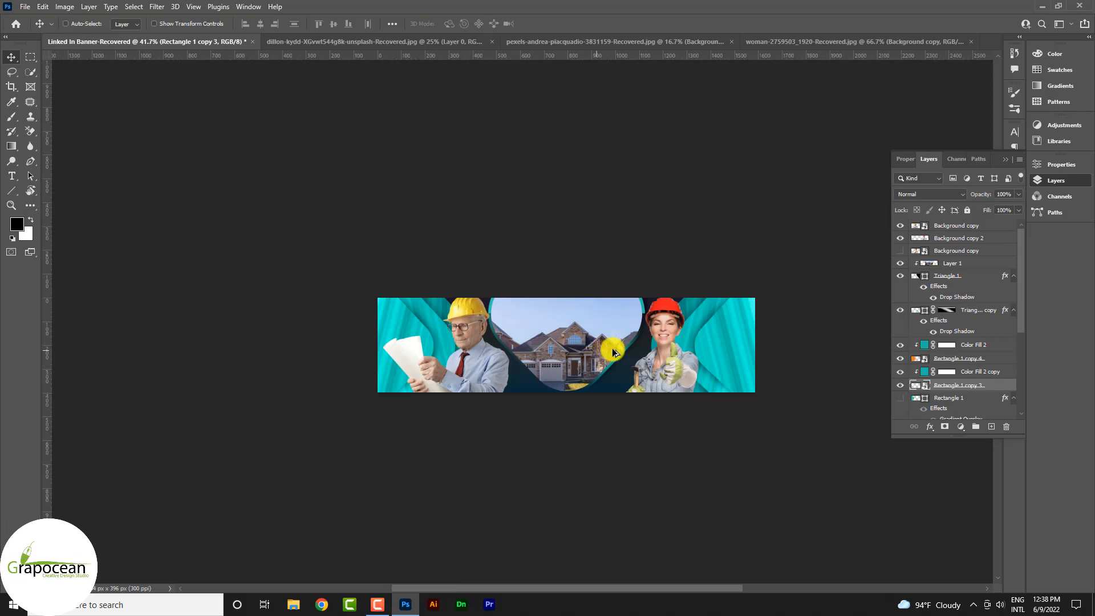
Step: Add the text "We Build" in Poppins ExtraLight, 3.98 pt, black, in the sky above the house
scroll(621, 352, up, 2)
scroll(525, 412, down, 3)
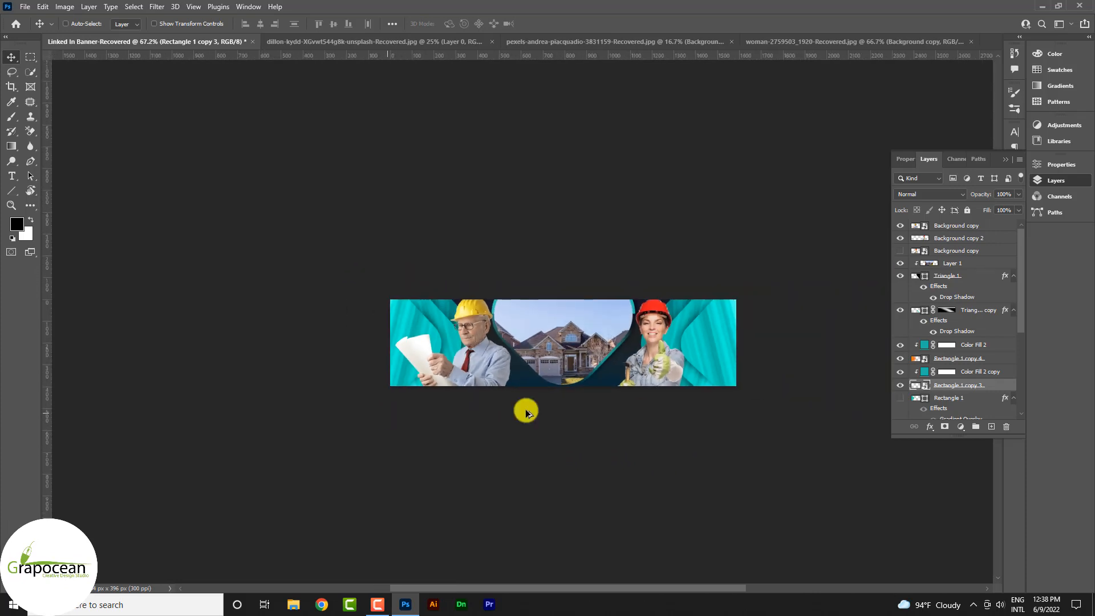
scroll(526, 411, up, 3)
click(21, 182)
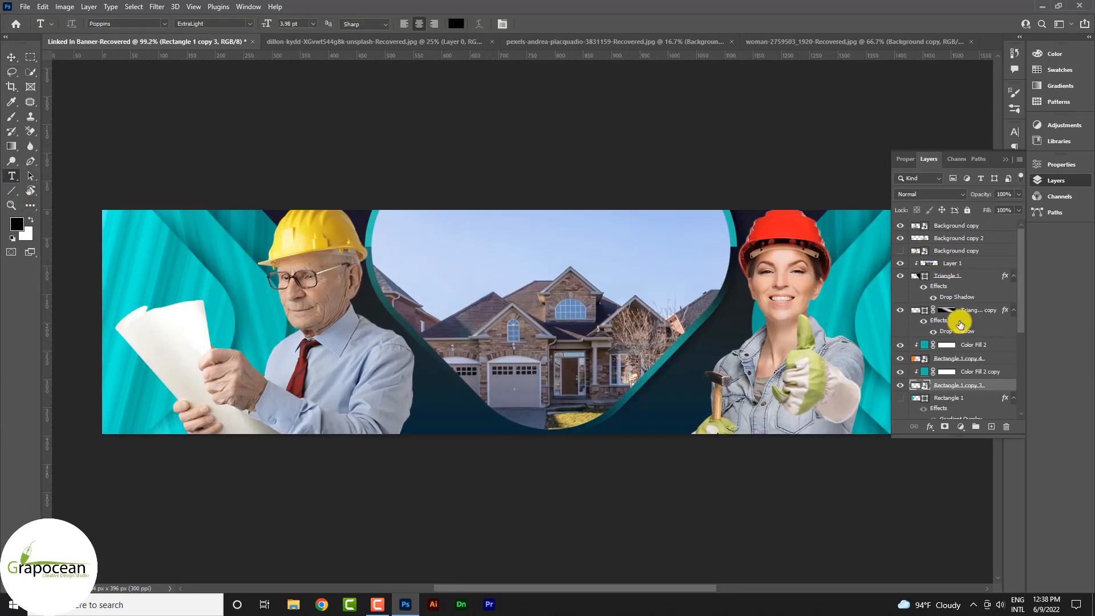
click(517, 237)
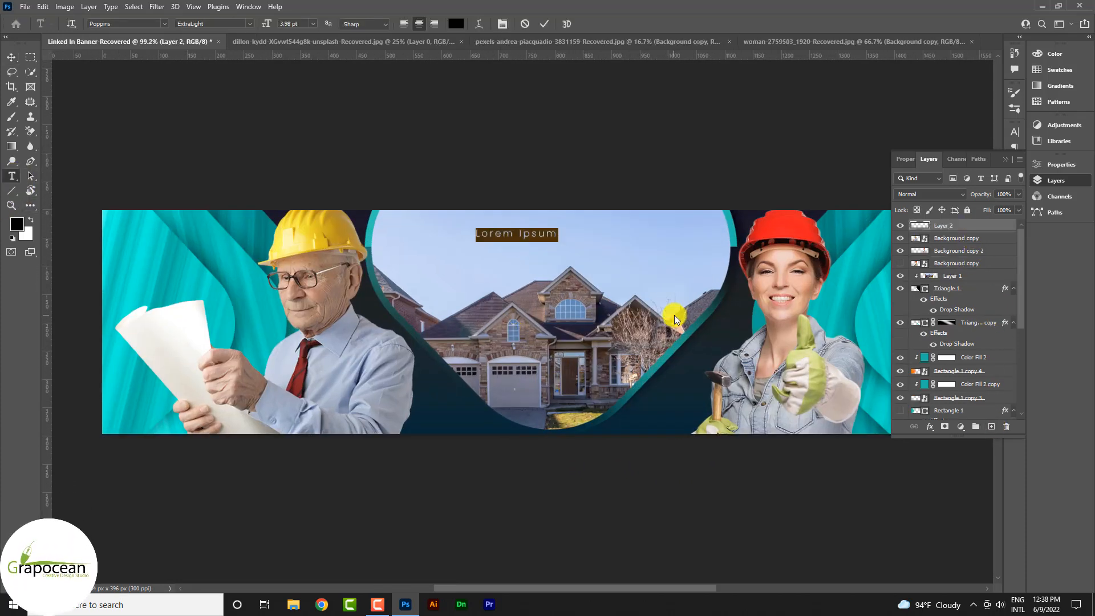
text(We R)
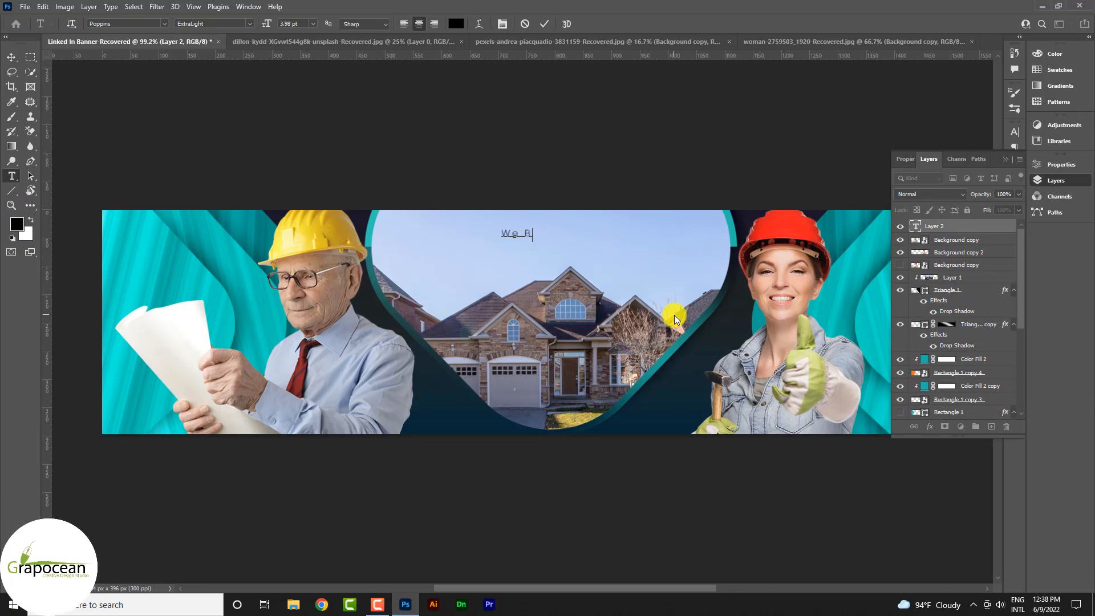
key(BackSpace)
text(Build)
Step: Tighten the letter spacing of the "We Build" text to a tracking of 100
scroll(506, 248, up, 3)
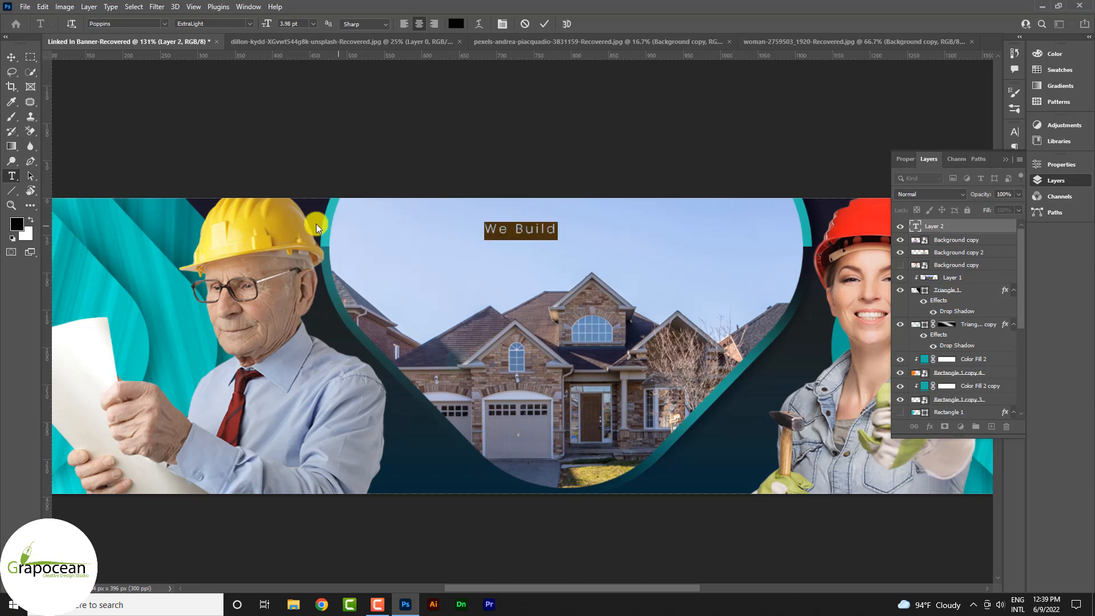
key(alt+Left)
key(alt+Left)
click(11, 57)
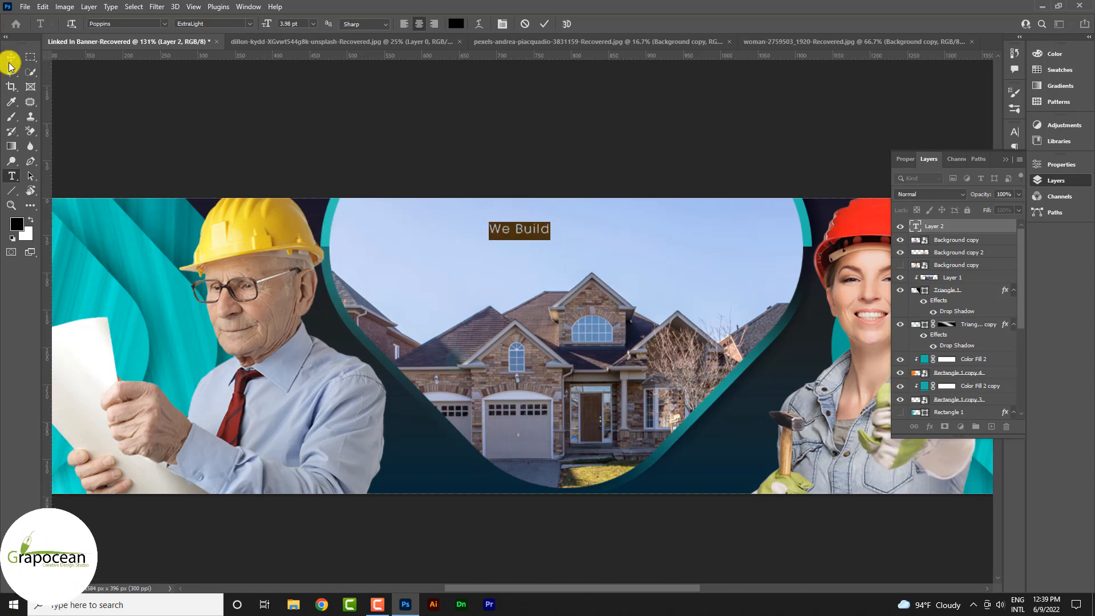
Step: Place a copy of the "We Build" text just below it and change the copy's wording to "Your Dream"
drag(542, 230, 569, 248)
click(11, 176)
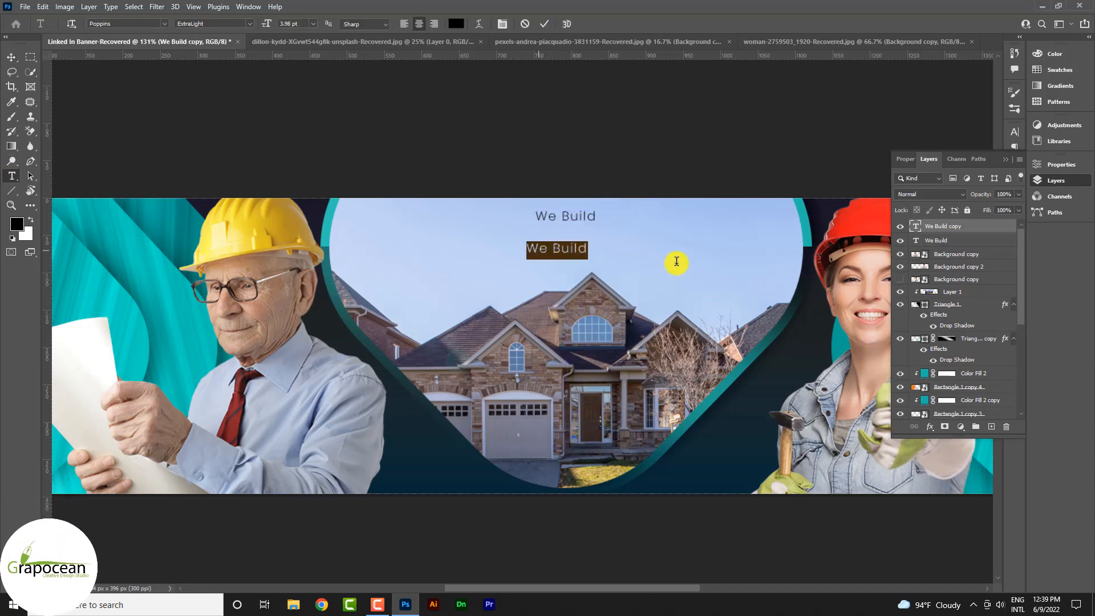
text(YOu)
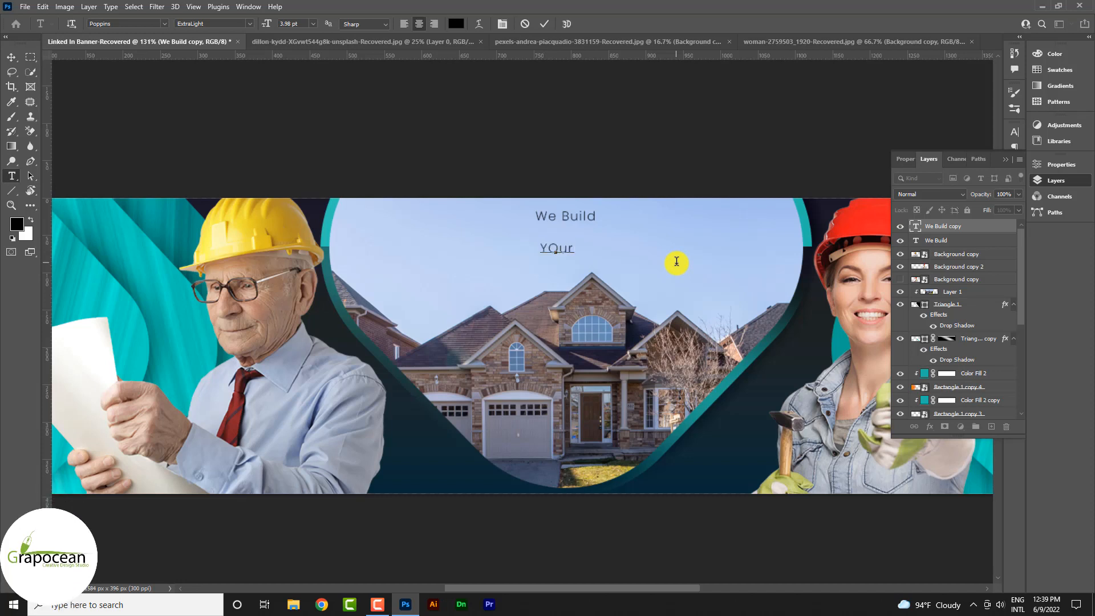
text(r Dream)
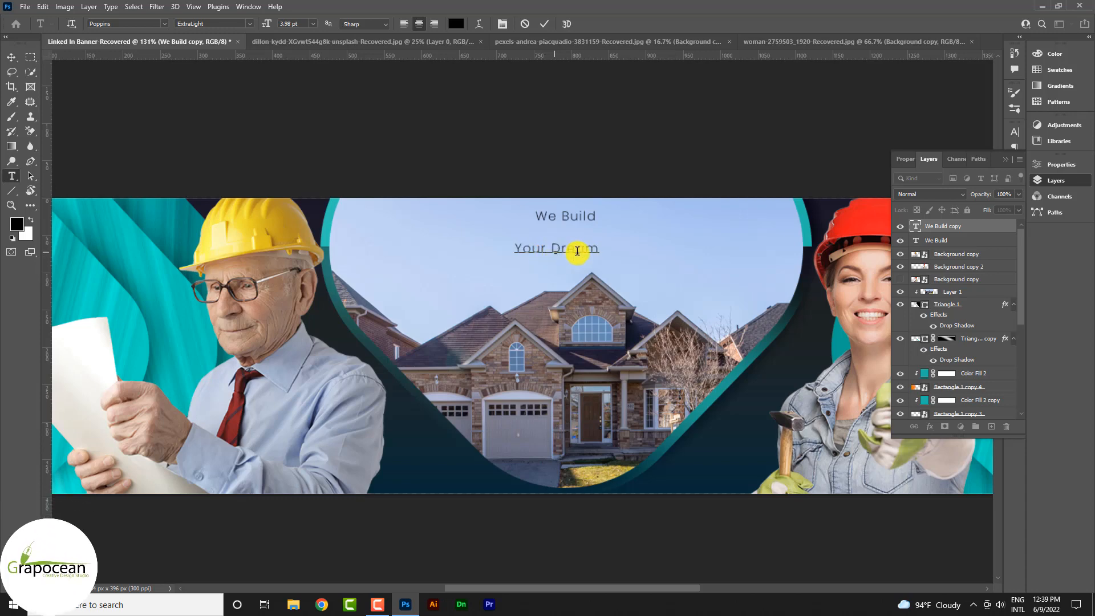
Step: Change the font of "Your Dream" to Source Serif 4 Variable SmText
click(164, 25)
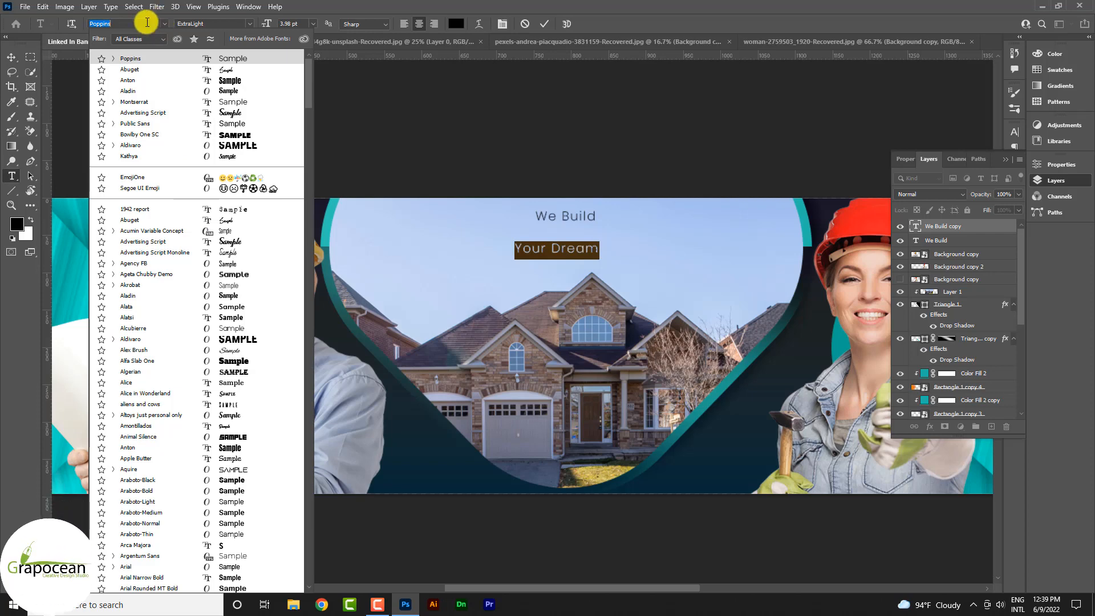
text(serif)
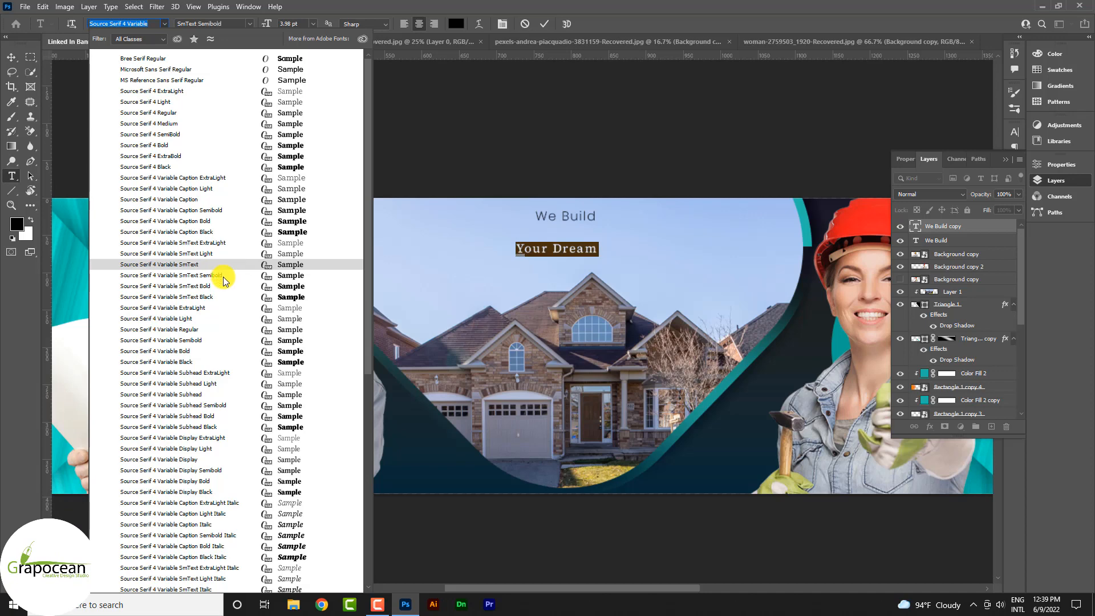
click(224, 268)
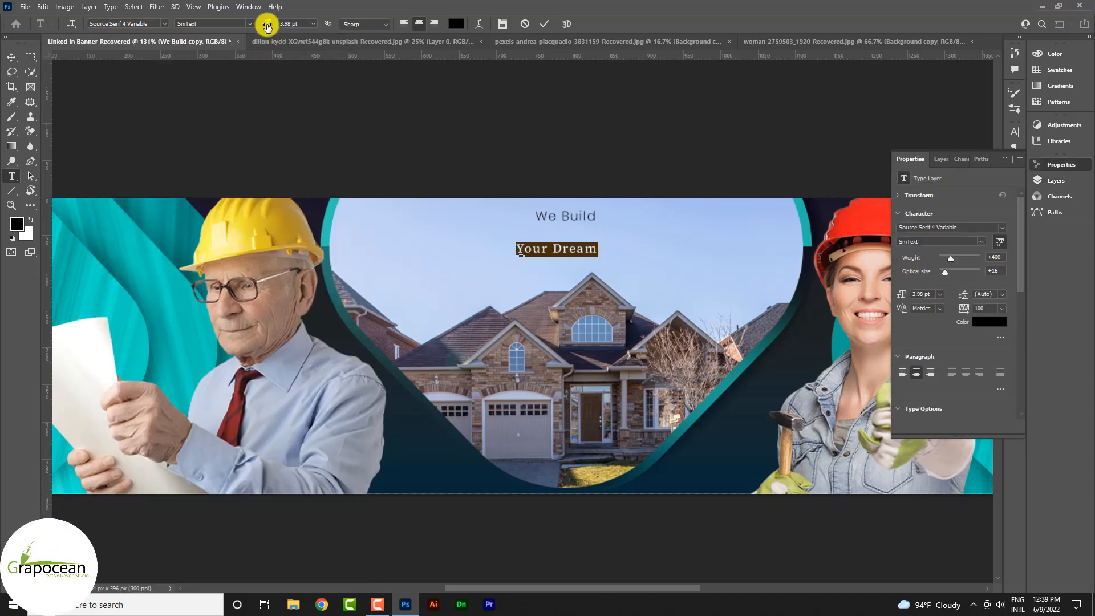
Step: Enlarge "Your Dream" to 10 pt and shift it slightly right to centre it beneath "We Build"
drag(266, 27, 275, 30)
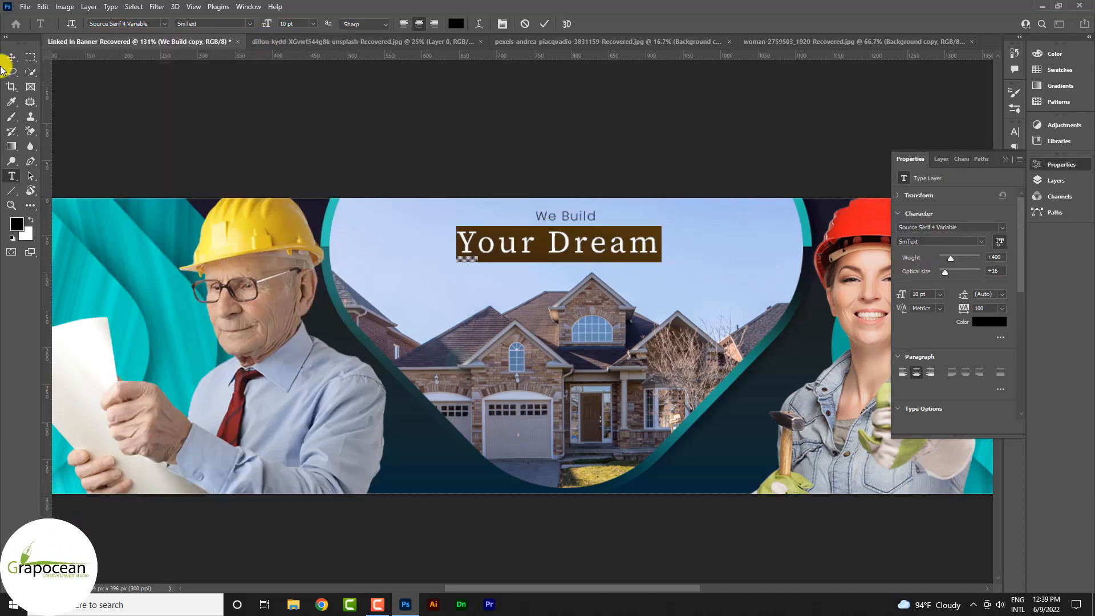
click(13, 56)
drag(623, 244, 632, 245)
click(10, 175)
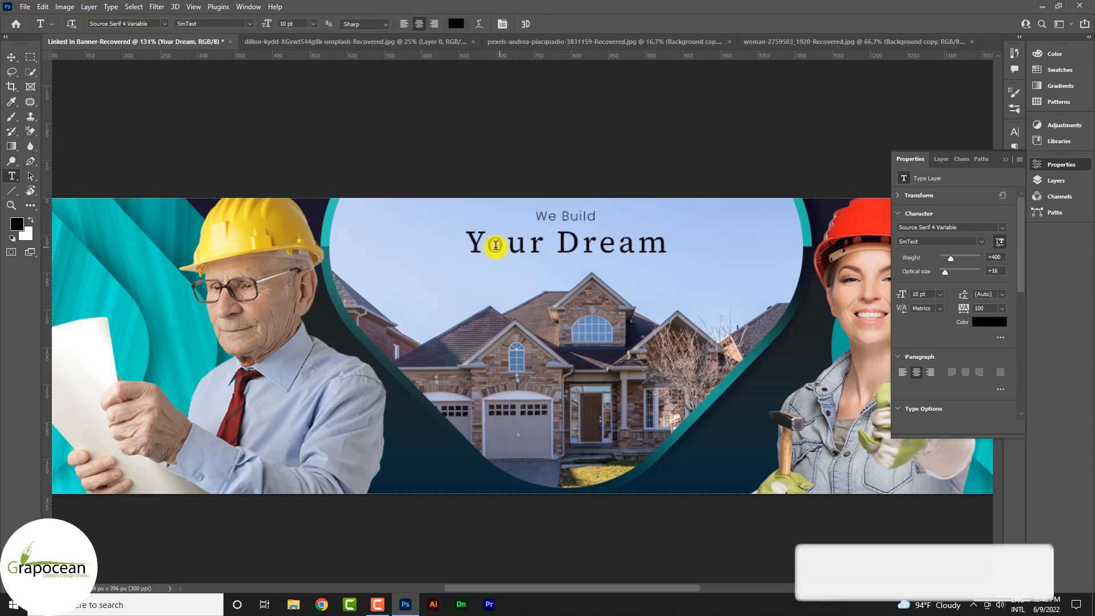
Step: Set the letter spacing of the "Your Dream" text to a tracking of 0
drag(470, 239, 853, 292)
key(alt+Left)
key(alt+Left)
key(alt+Left)
key(alt+Left)
key(alt+Left)
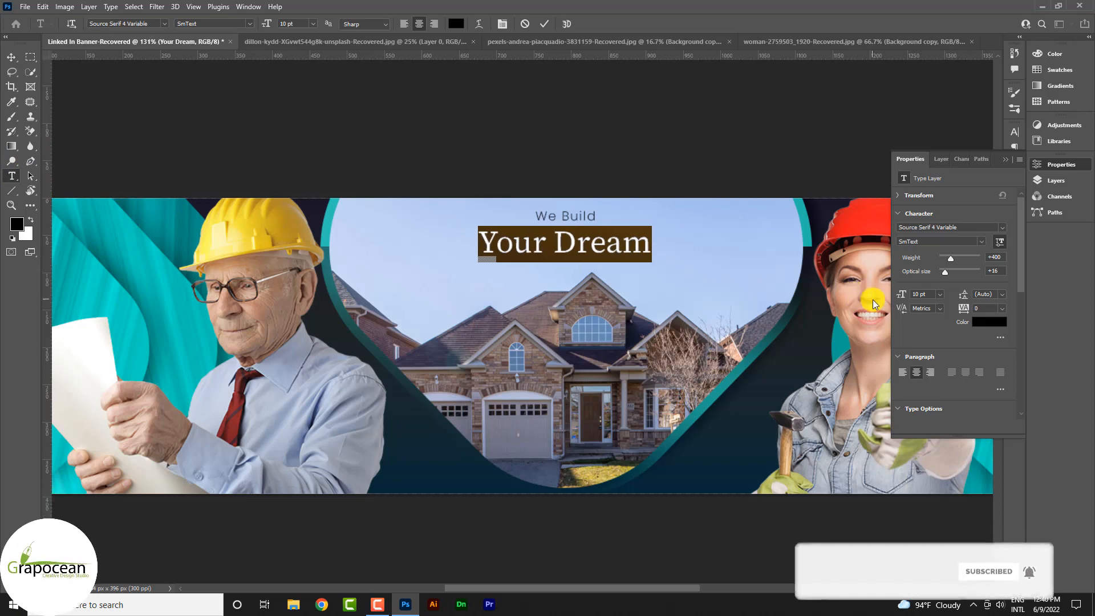
click(11, 57)
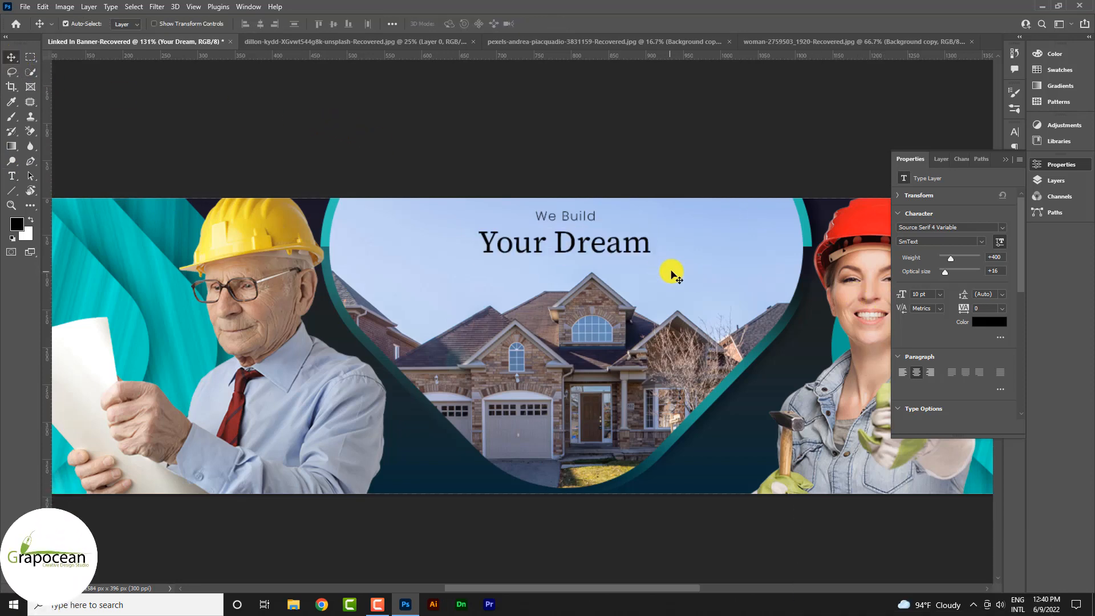
Step: Place a copy of the "Your Dream" text just below it and change the copy's wording to "House"
scroll(661, 271, down, 3)
scroll(665, 258, up, 4)
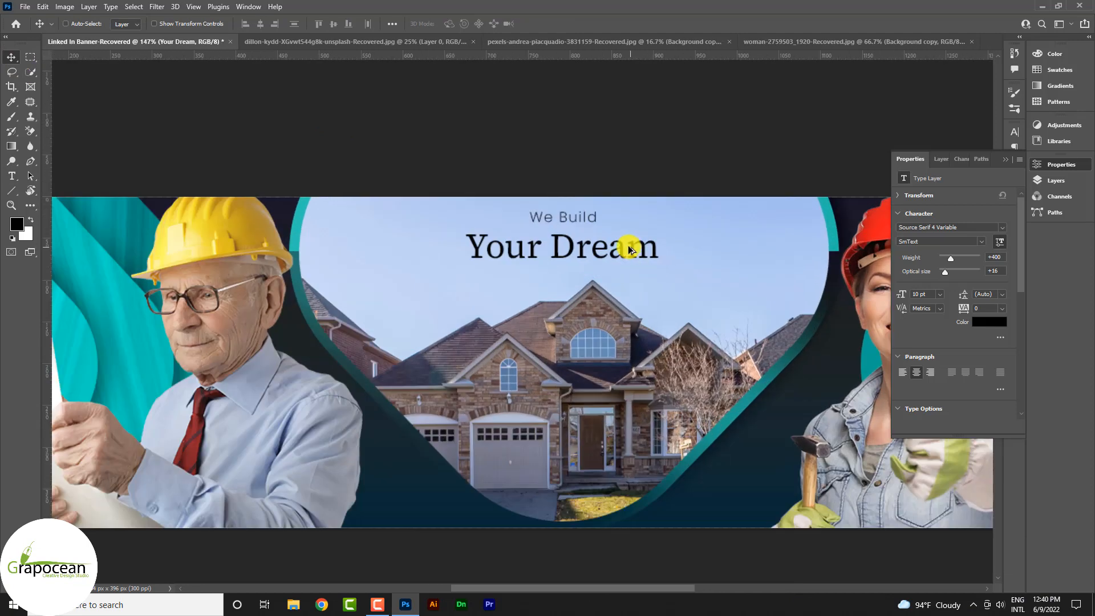
drag(629, 245, 611, 290)
click(11, 176)
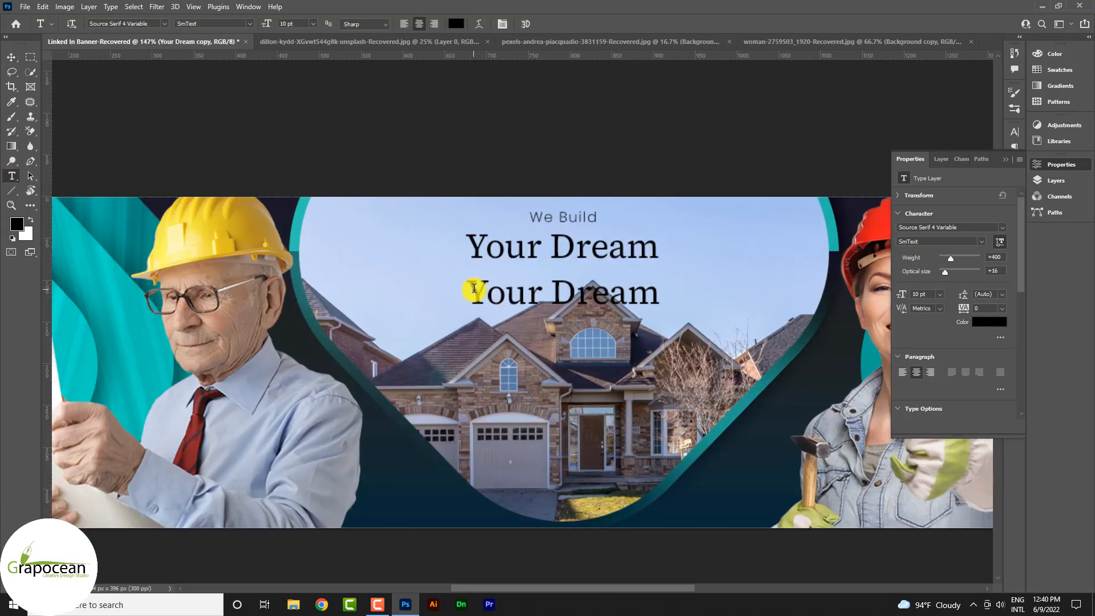
drag(474, 288, 884, 336)
key(BackSpace)
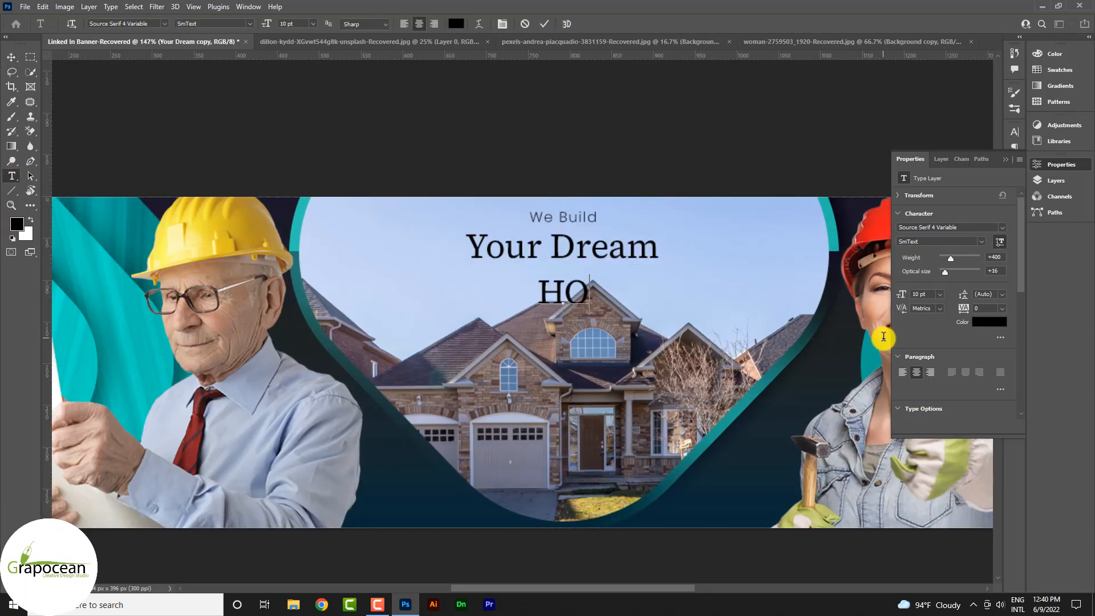
text(H)
key(BackSpace)
text(H)
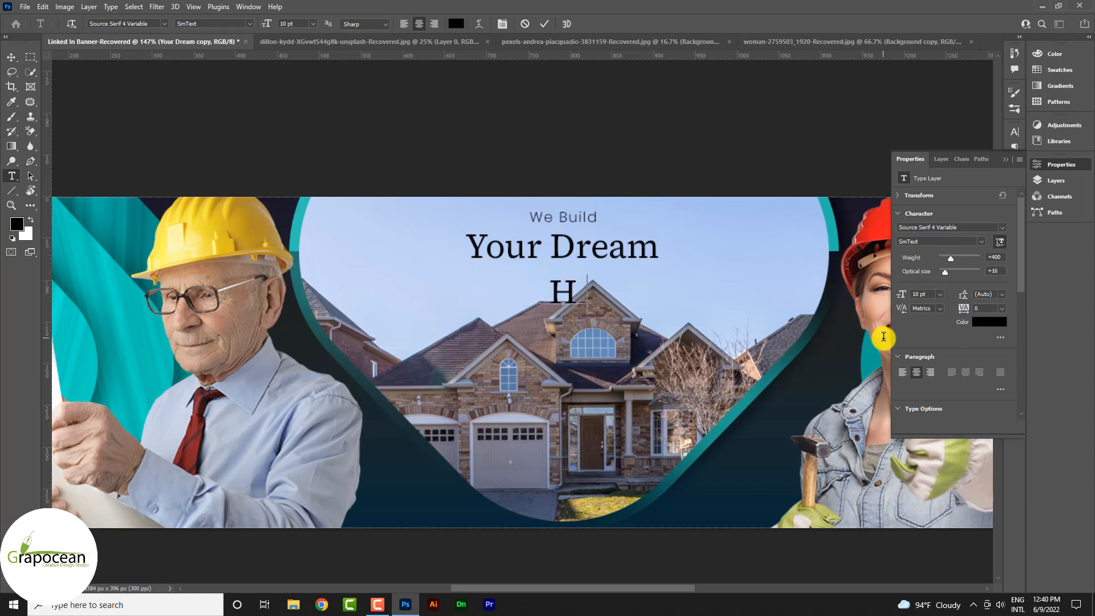
text(ous)
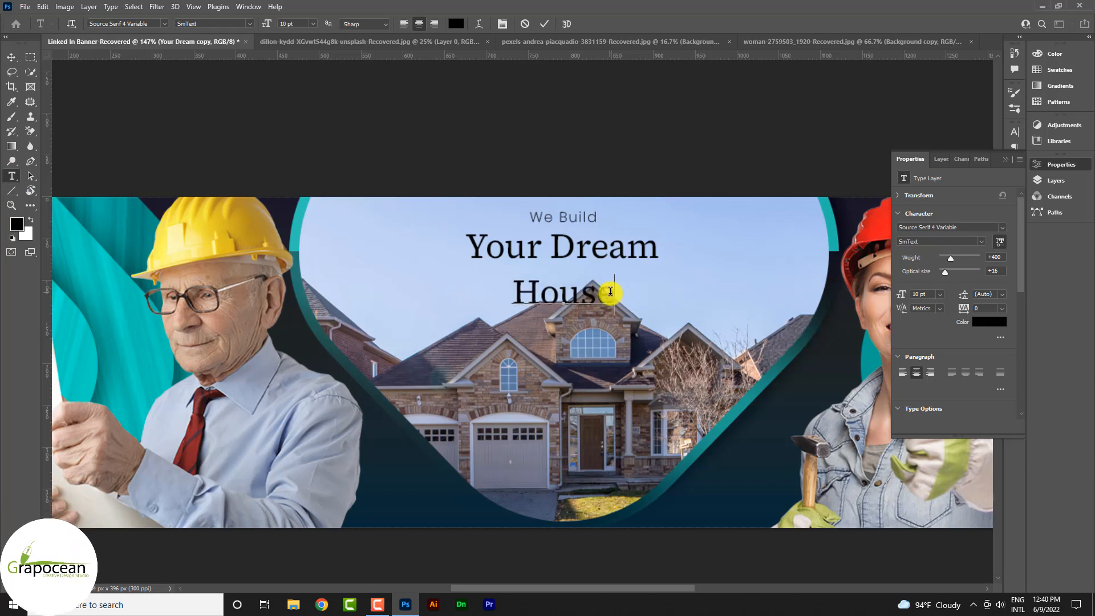
text(e)
Step: Enlarge the "House" text to 19 pt and shift it slightly down beneath "Your Dream"
key(ctrl+a)
drag(267, 23, 272, 28)
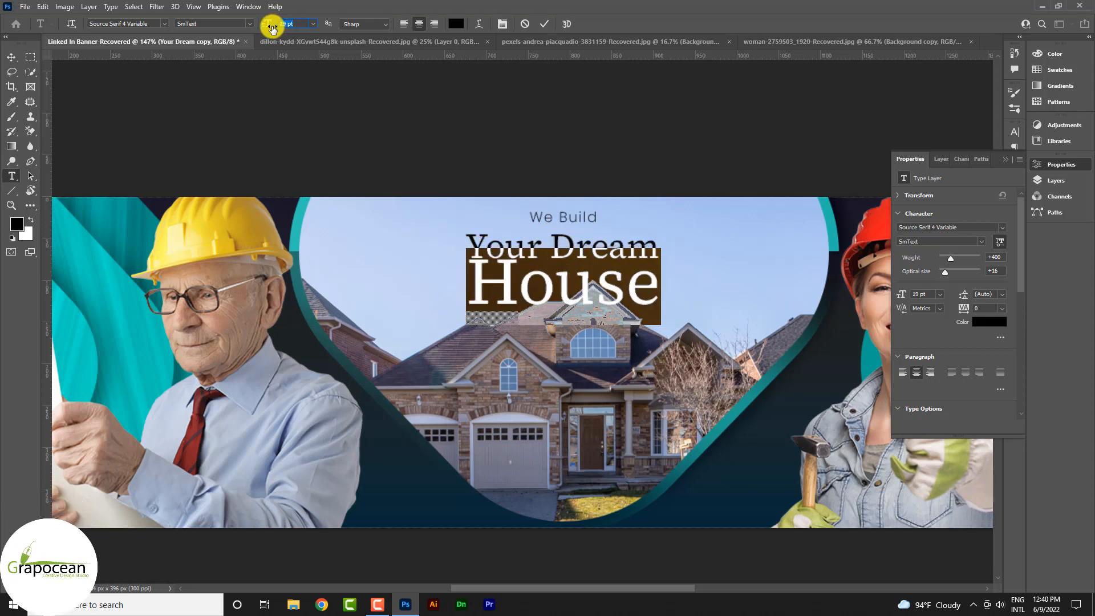
click(11, 56)
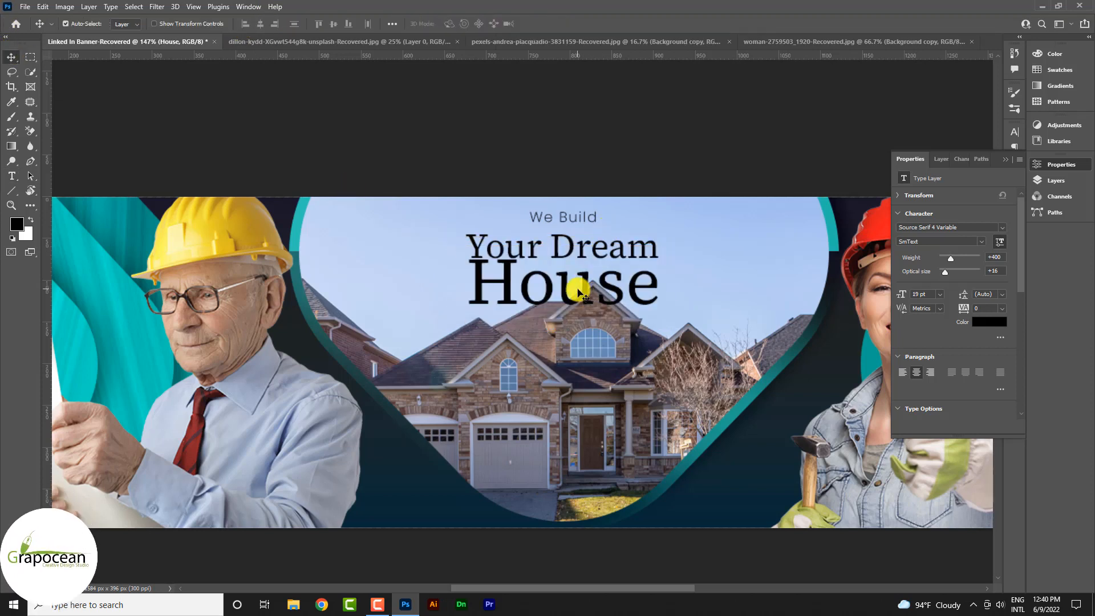
drag(580, 285, 576, 293)
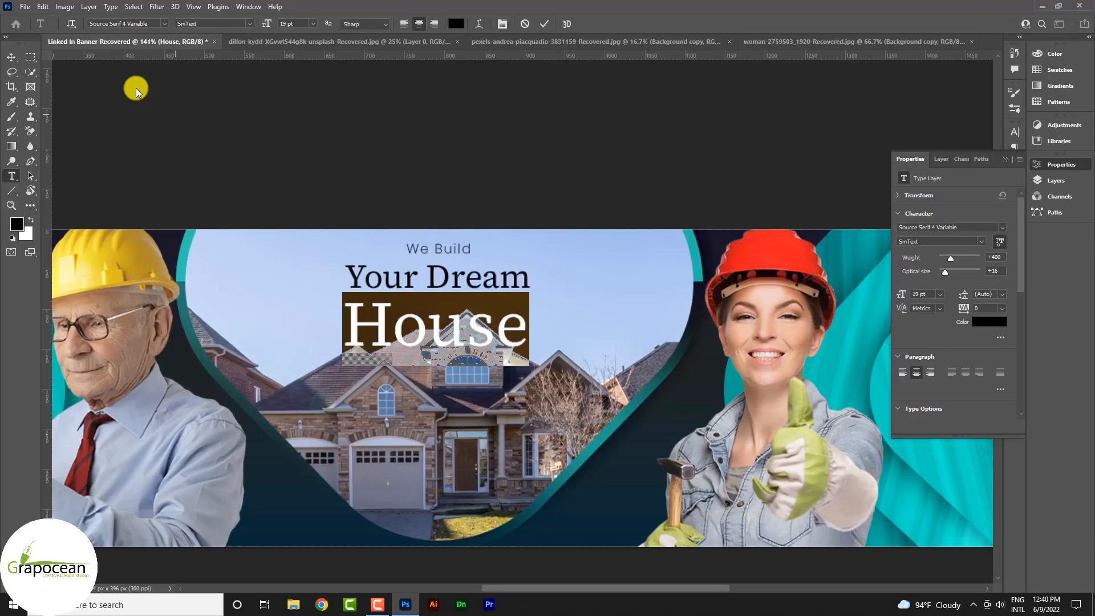
Step: Change the font of "House" to Poppins Black and set the word in all caps
click(164, 23)
click(289, 68)
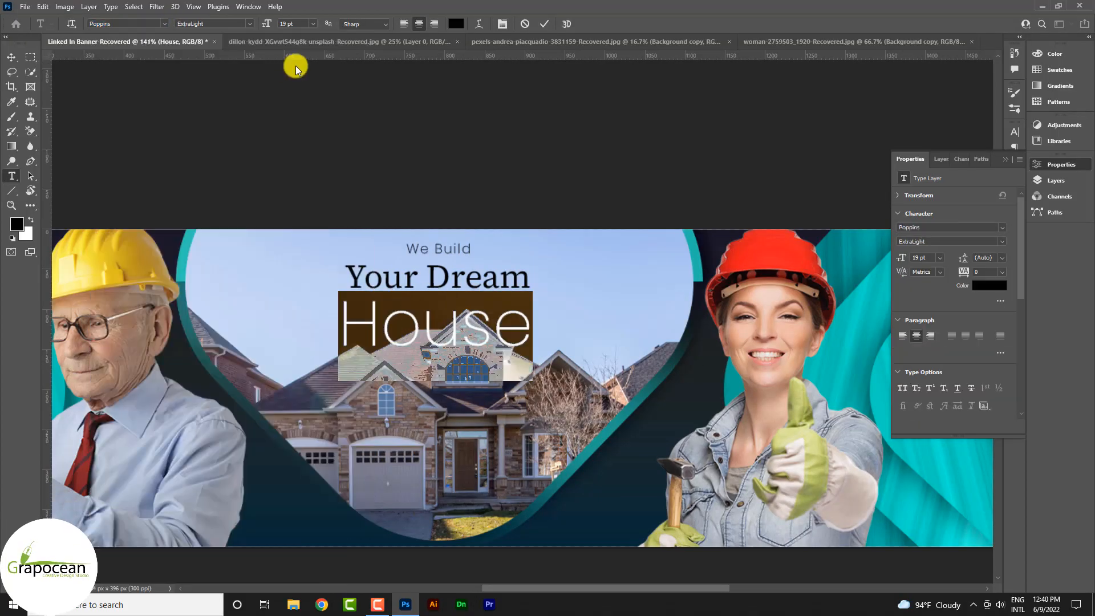
click(250, 24)
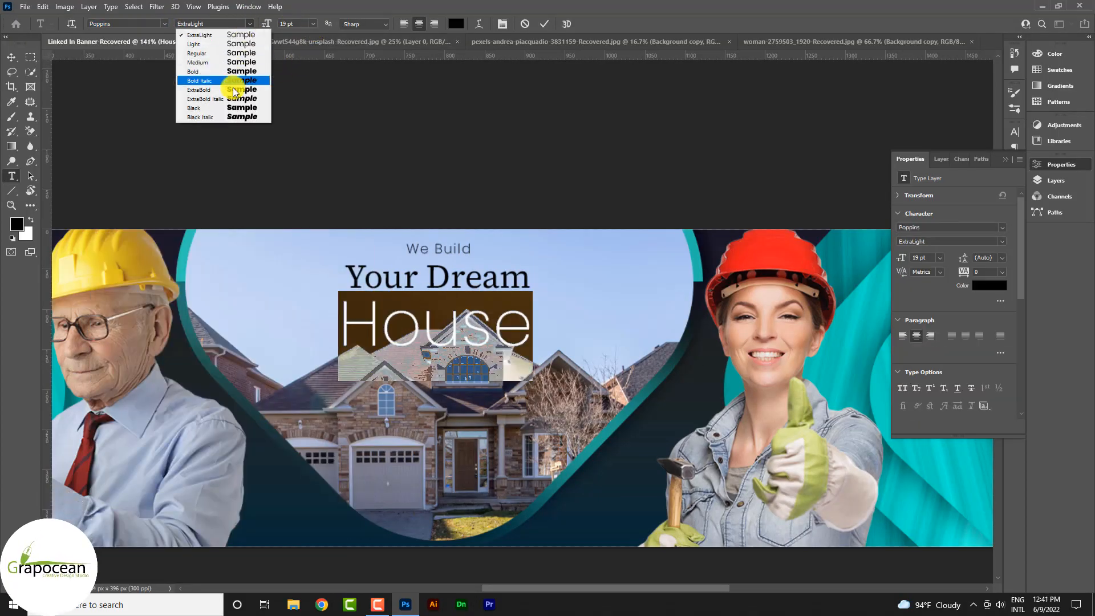
click(230, 107)
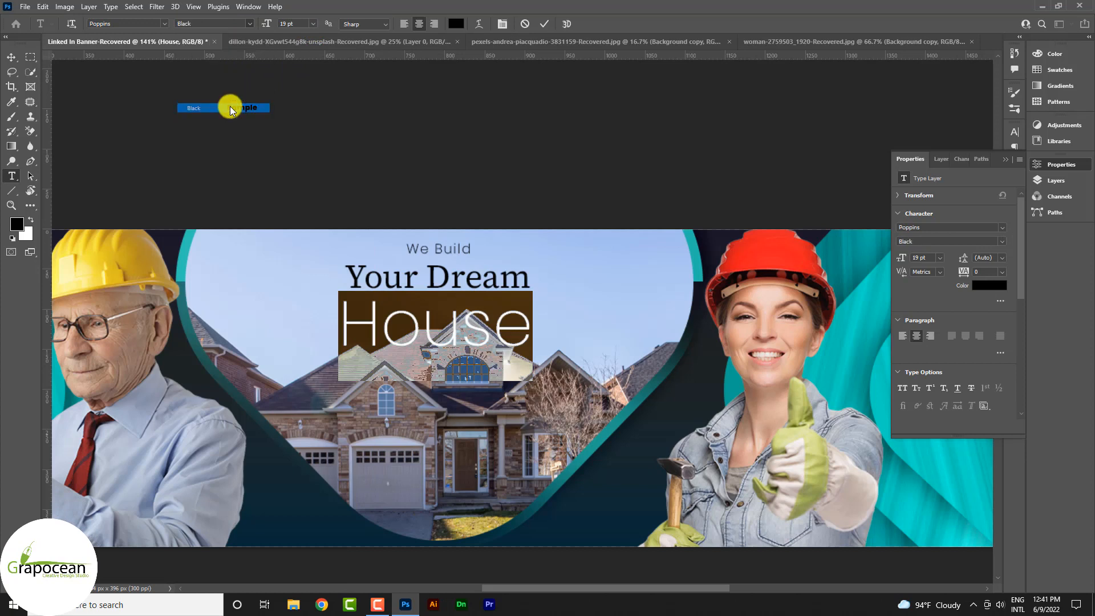
click(1014, 132)
click(923, 211)
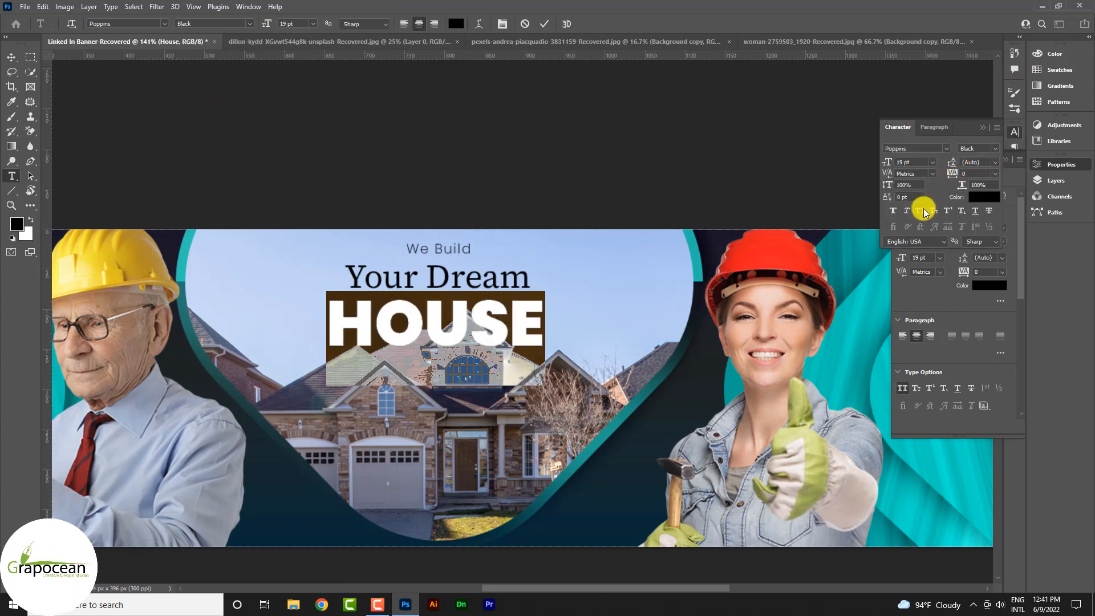
Step: Recolour the "House" text with the red (f61b1f) sampled from the woman's helmet
click(464, 26)
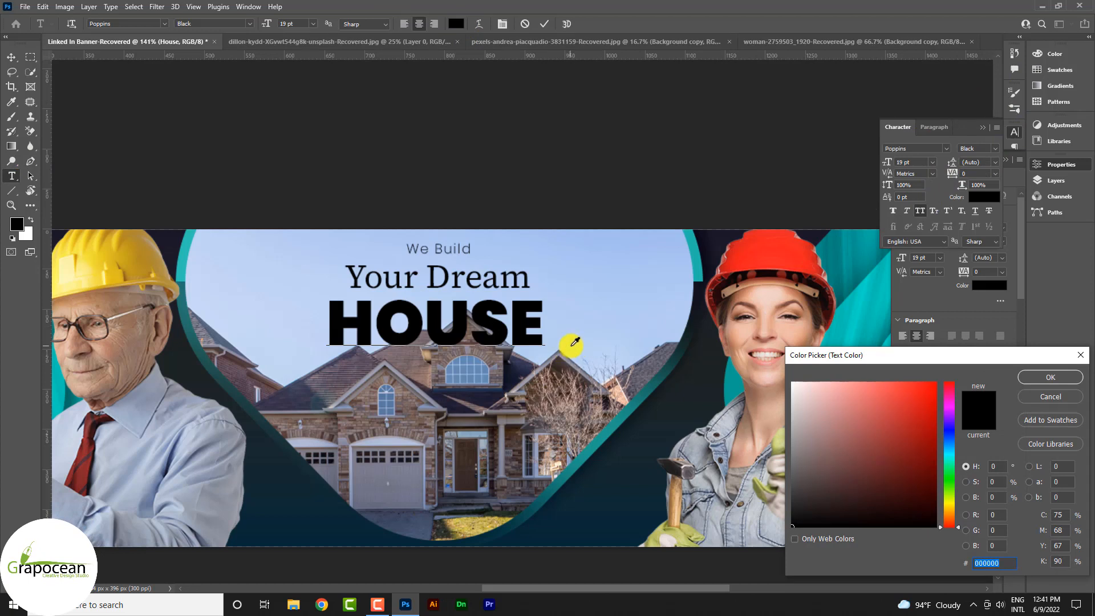
click(571, 345)
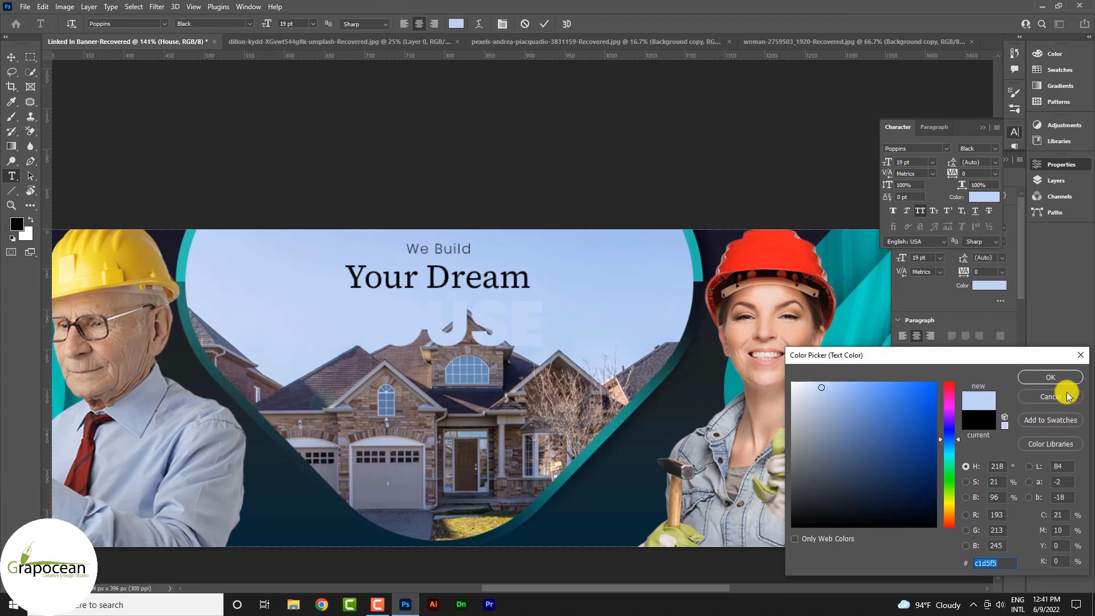
click(496, 360)
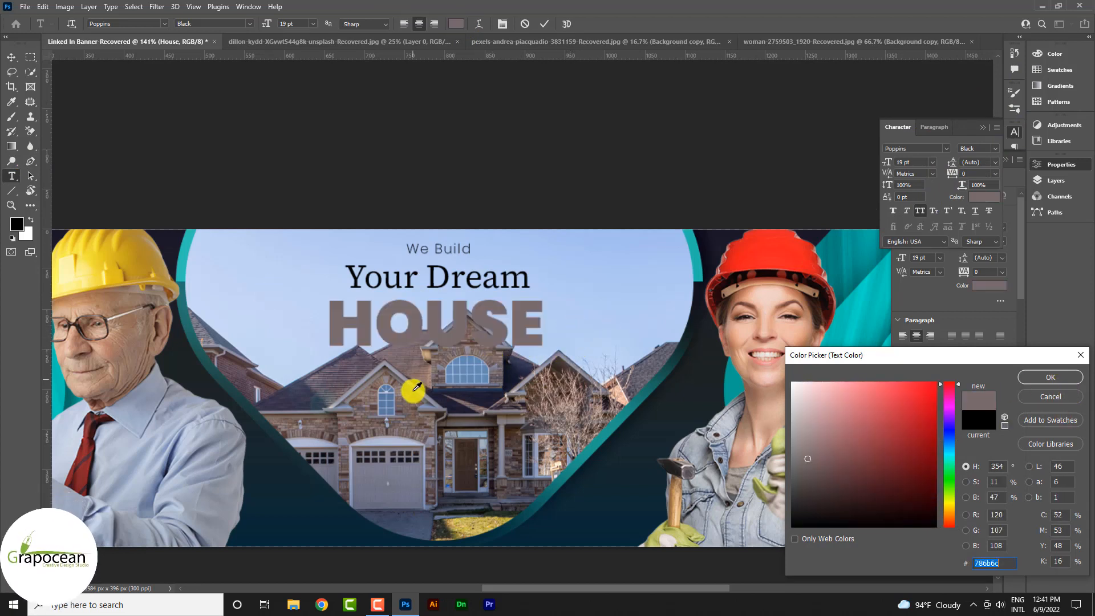
click(385, 376)
click(754, 249)
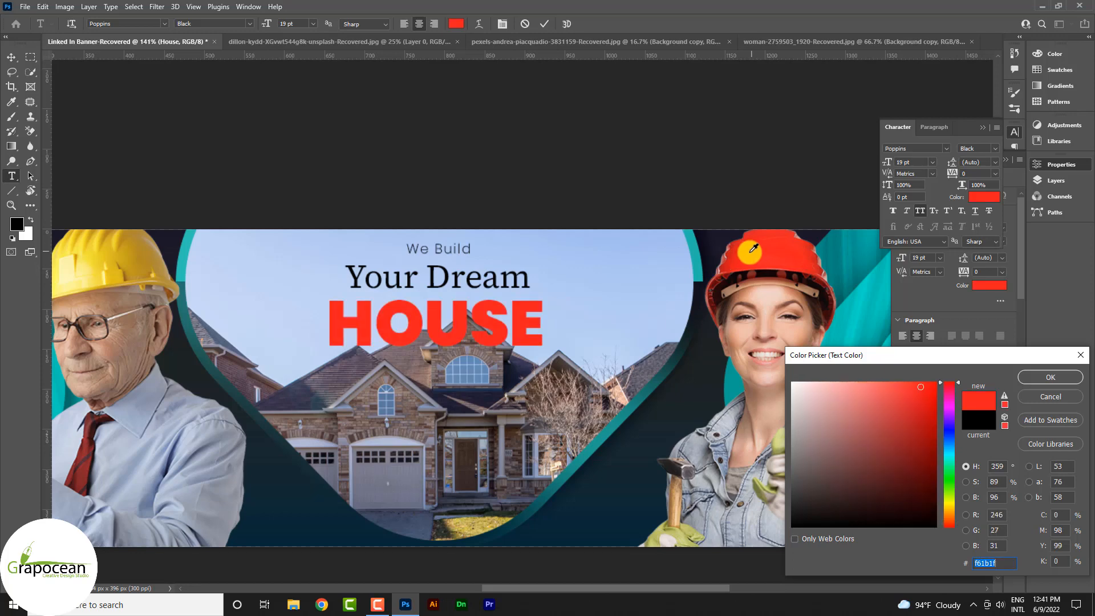
click(1052, 375)
Step: Enlarge the red "House" text to 26.09 pt and position it centred beneath "Your Dream"
scroll(452, 291, up, 4)
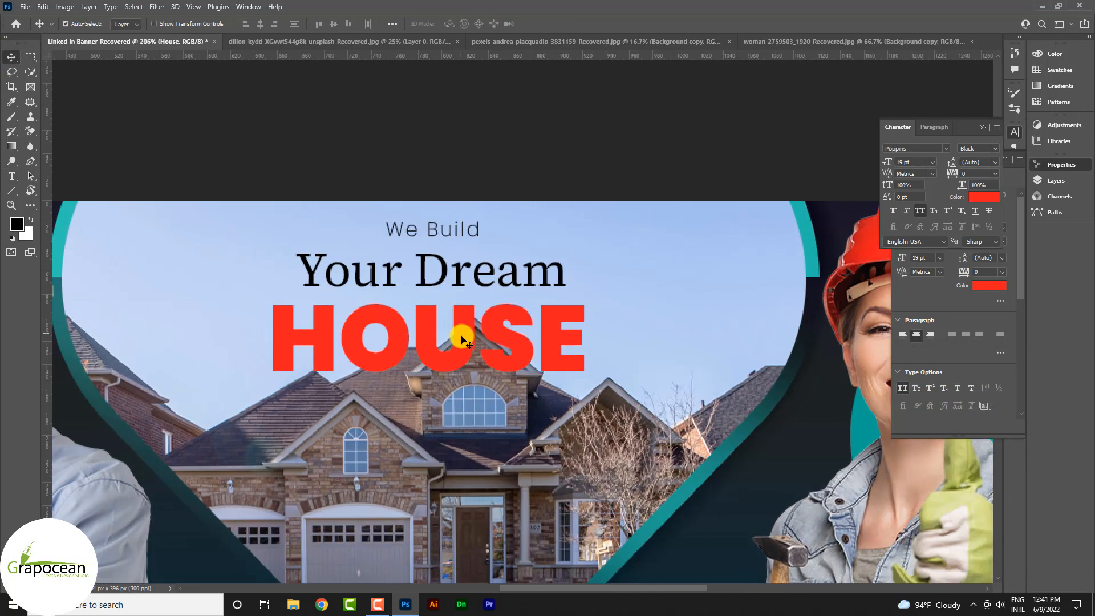
drag(462, 337, 471, 335)
scroll(578, 352, down, 13)
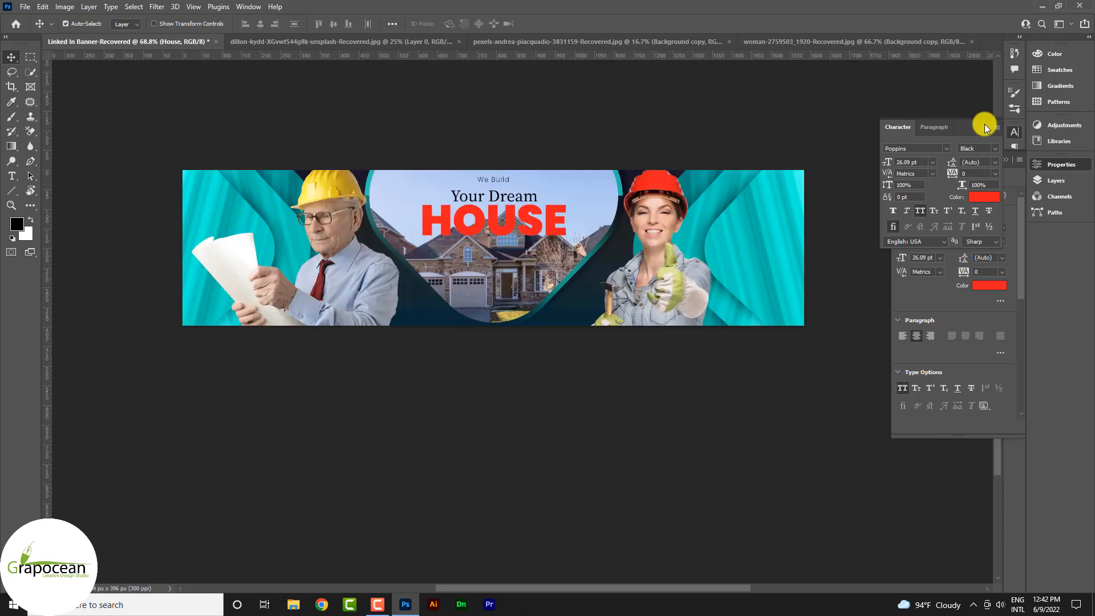
Step: Add a 2 px white outside stroke at 100% opacity to the House layer
click(983, 128)
click(1008, 161)
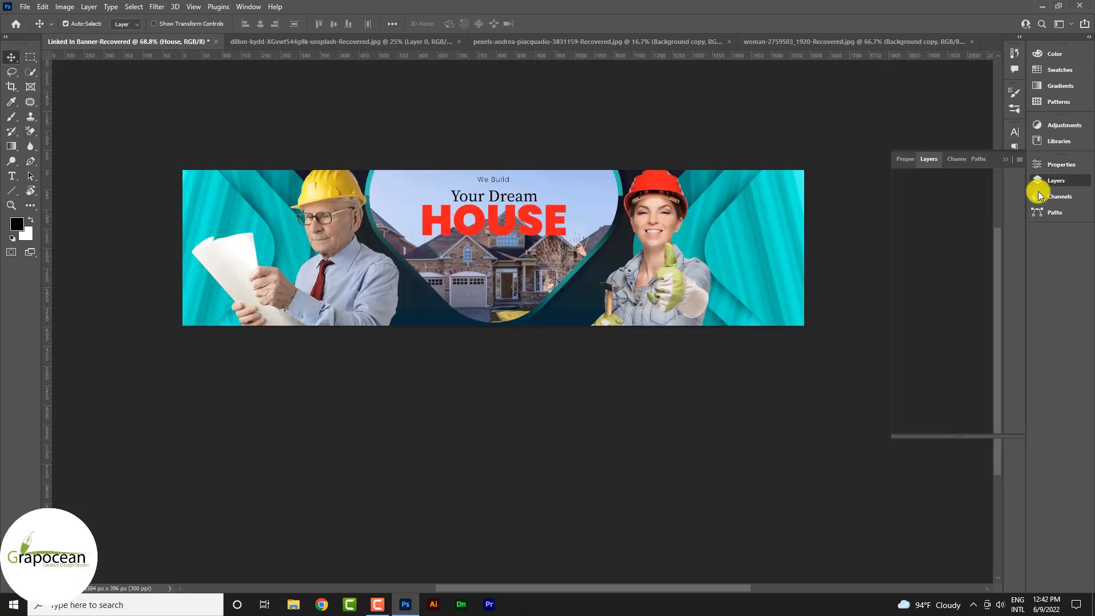
click(1043, 181)
right_click(961, 225)
click(868, 74)
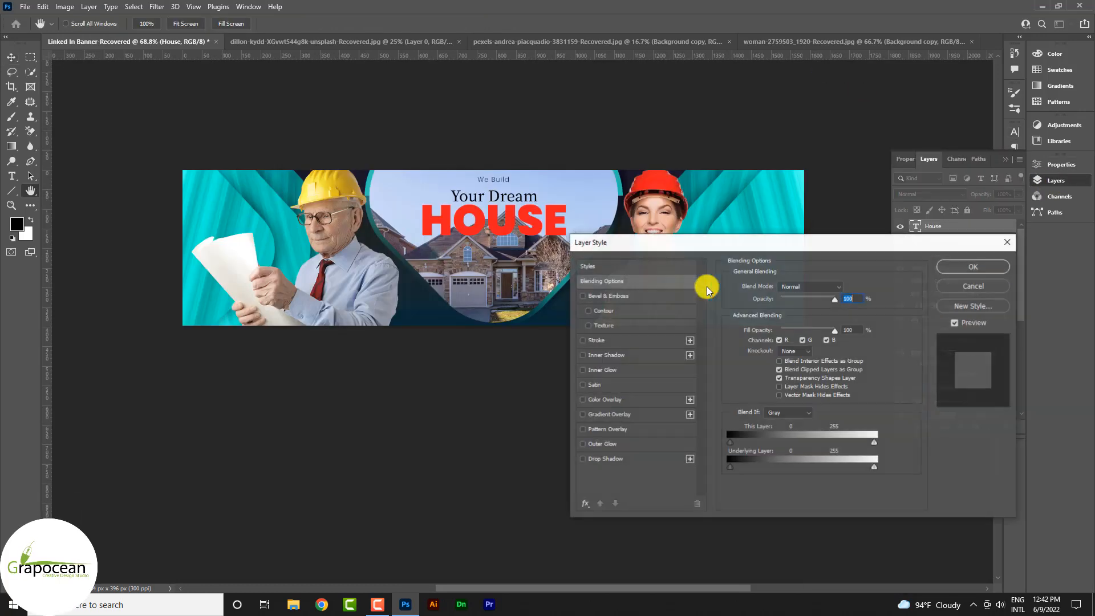
click(596, 340)
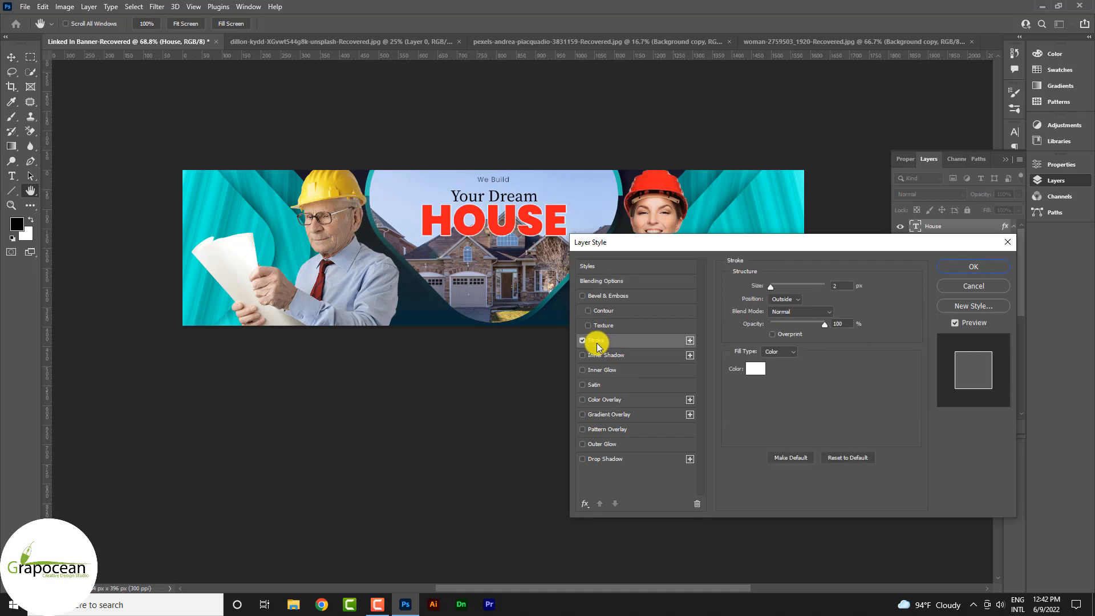
Step: Add a Linear Burn drop shadow to the House layer with 13% opacity, 10 px distance and 0 px size
click(616, 462)
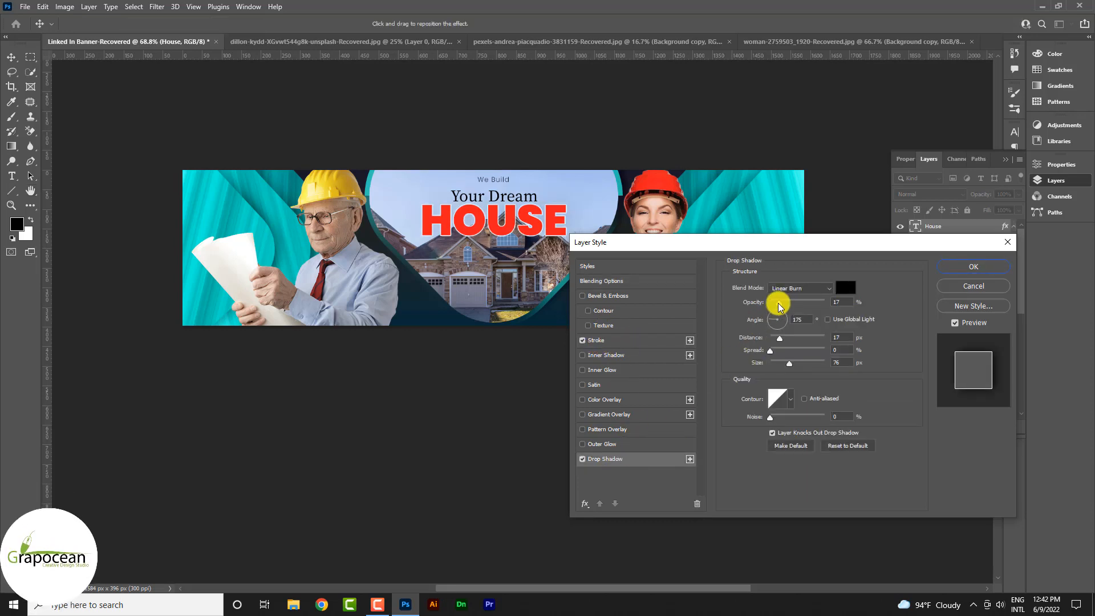
drag(779, 302, 801, 304)
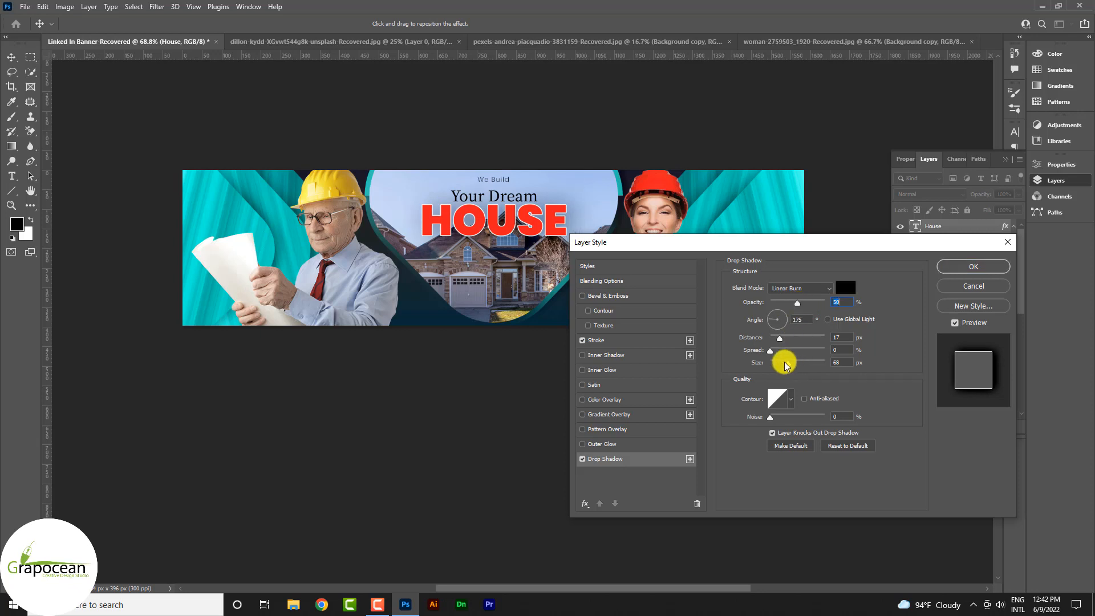
drag(784, 365, 770, 367)
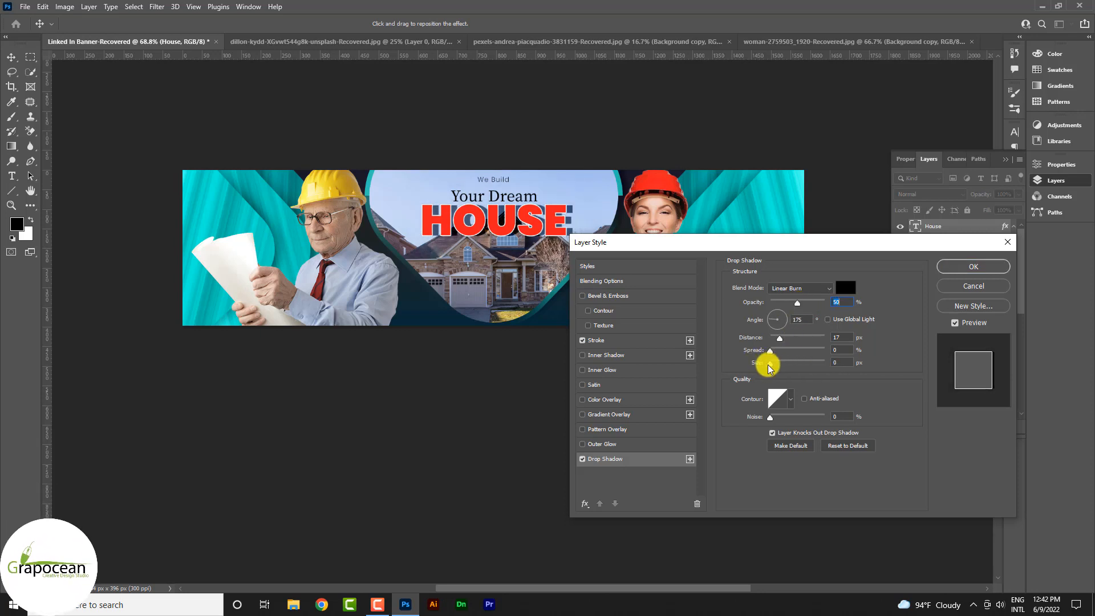
drag(797, 304, 779, 304)
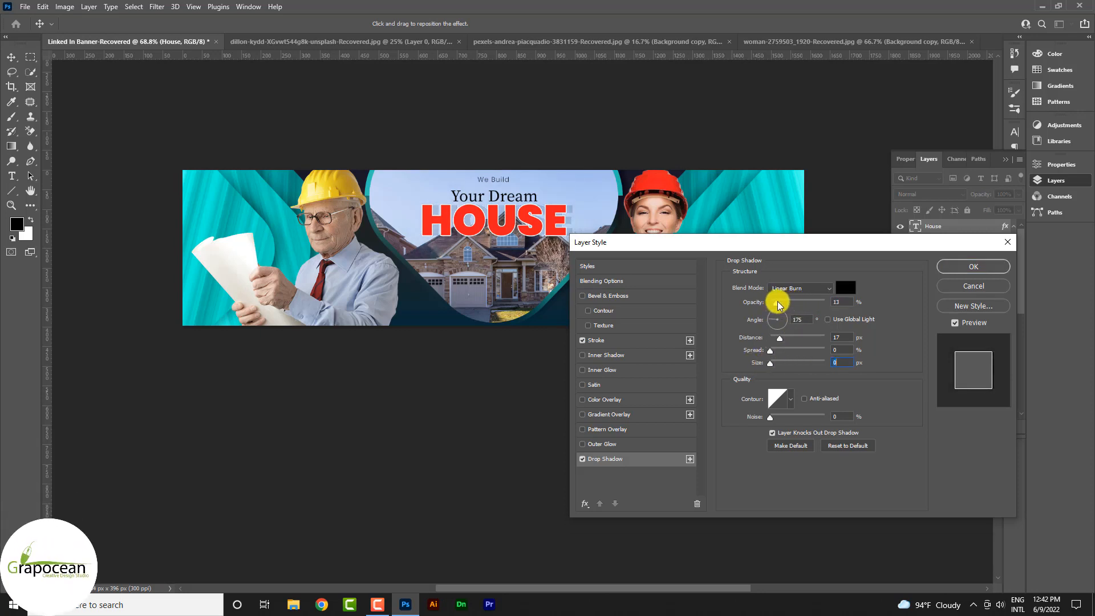
drag(783, 342, 775, 367)
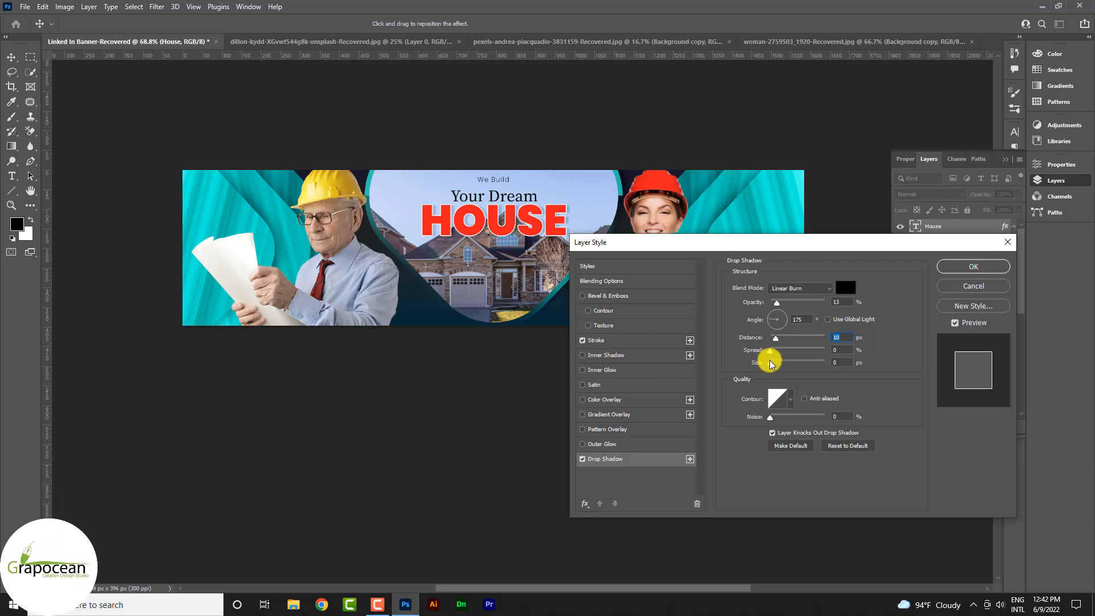
Step: Add an Inner Bevel to the House layer with 84% depth, 5 px size, 48% highlight opacity and 8% shadow opacity
click(625, 296)
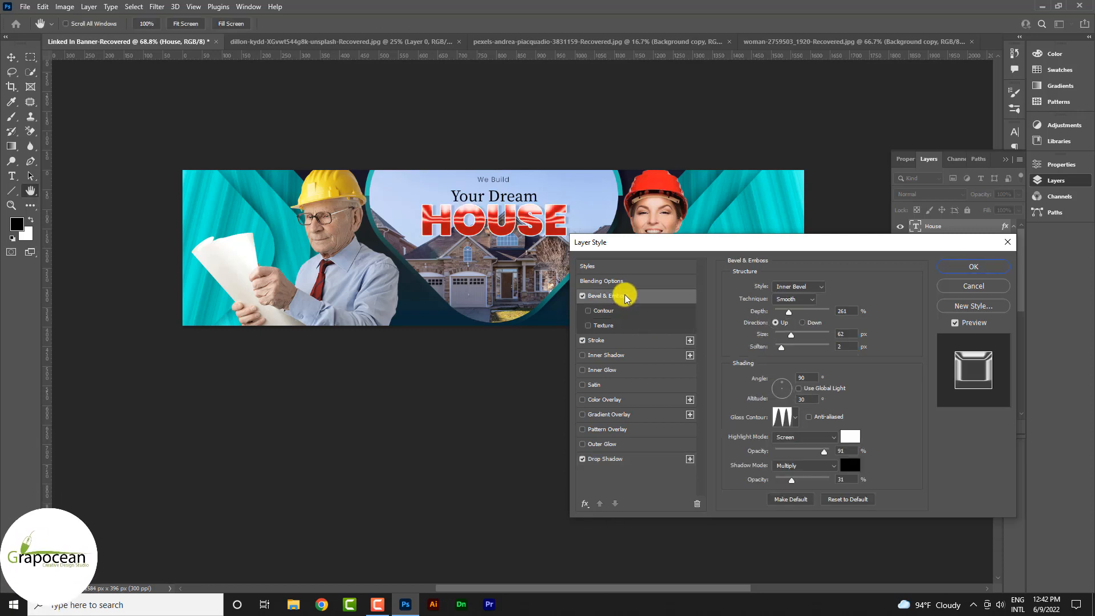
drag(789, 339, 782, 317)
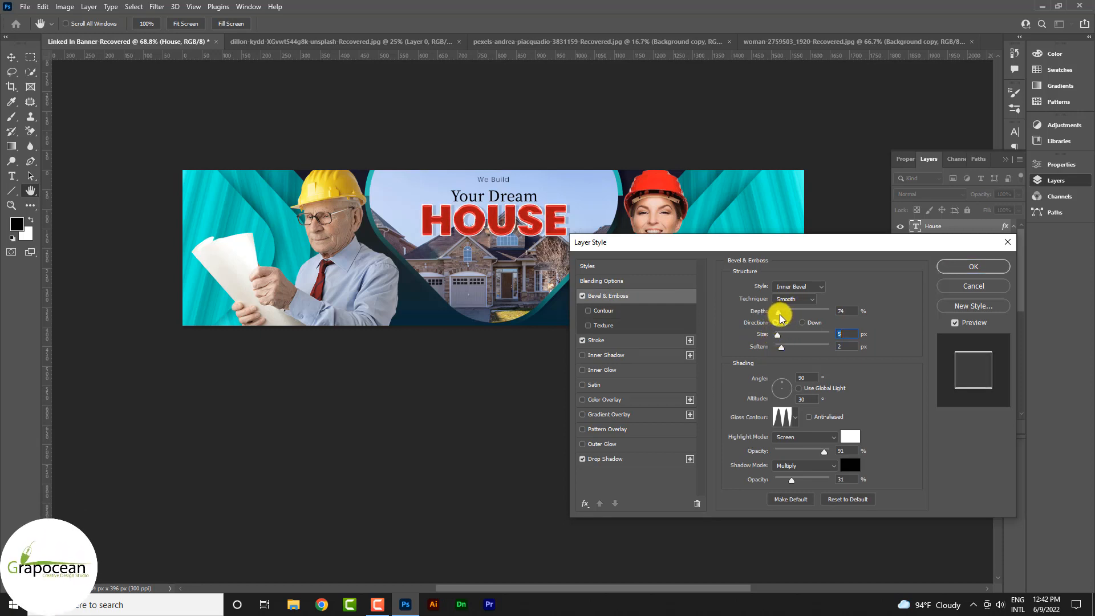
click(780, 314)
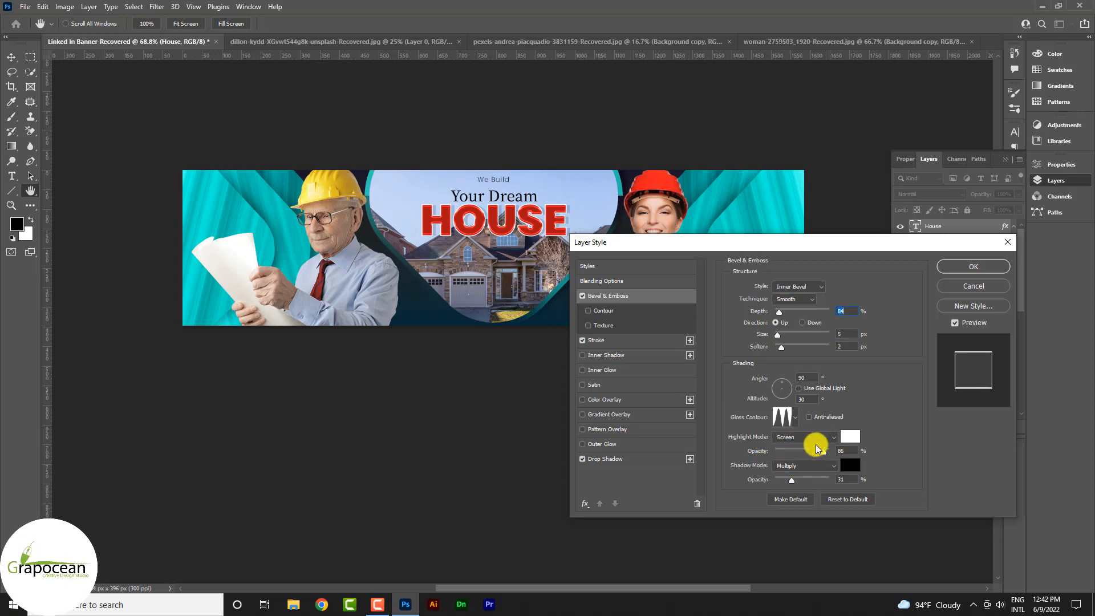
drag(816, 449, 780, 480)
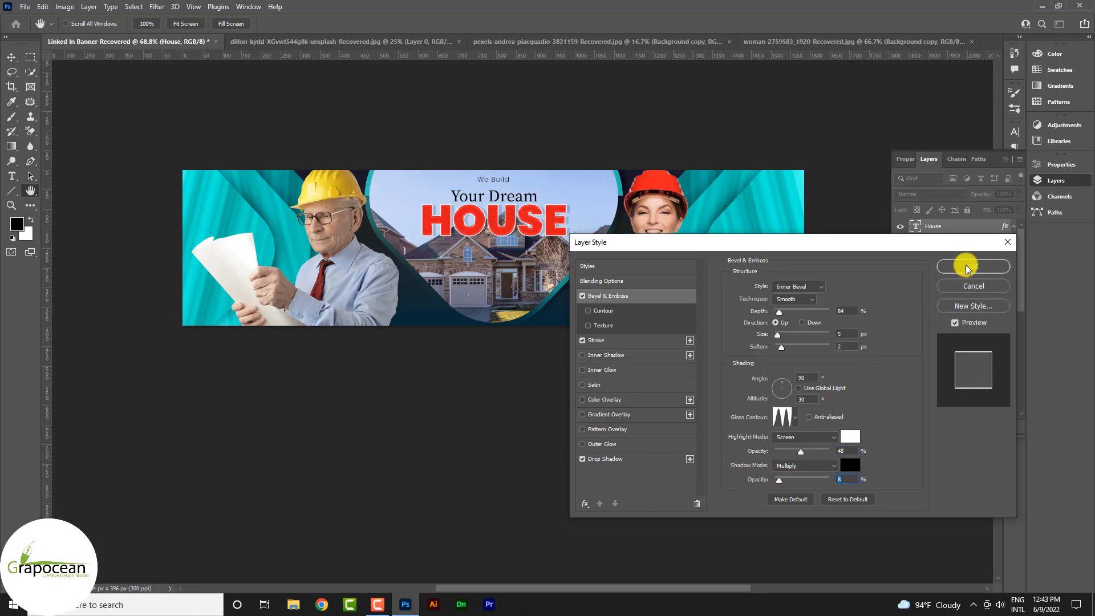
click(968, 266)
Step: Toggle the visibility of the Rectangle 1 copy 3 layer to check which teal shapes it holds
key(v)
key(ctrl+1)
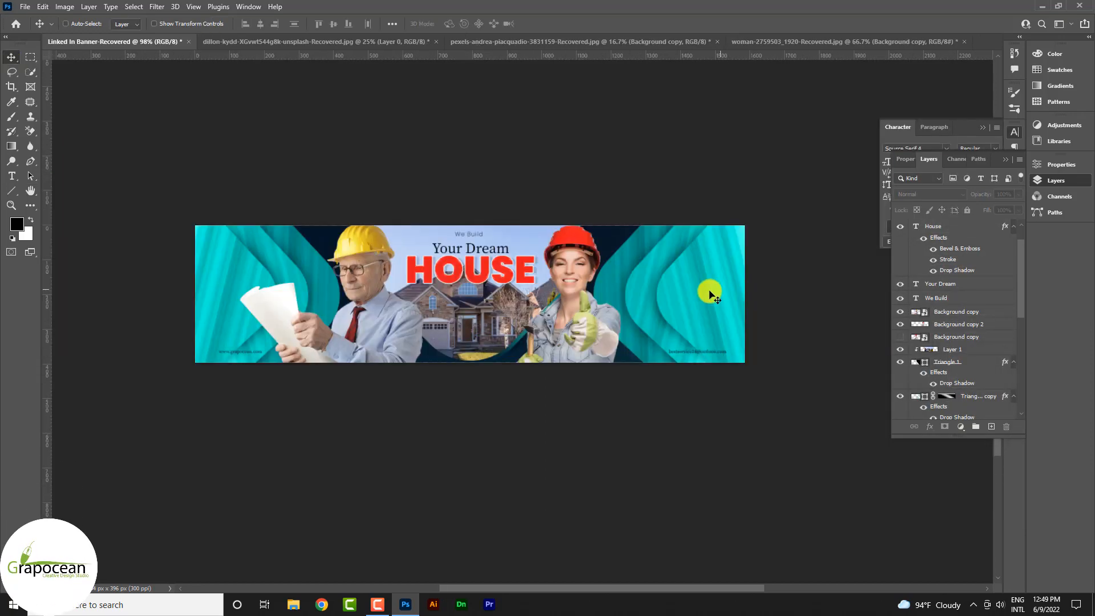
click(973, 412)
scroll(973, 389, down, 2)
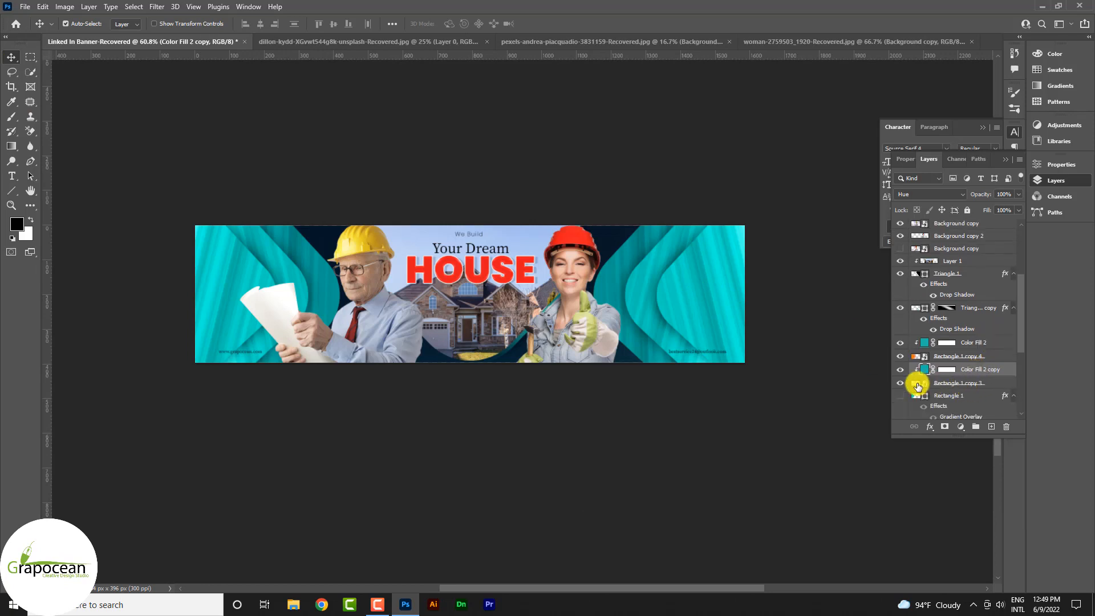
click(901, 383)
click(902, 384)
click(978, 383)
click(902, 383)
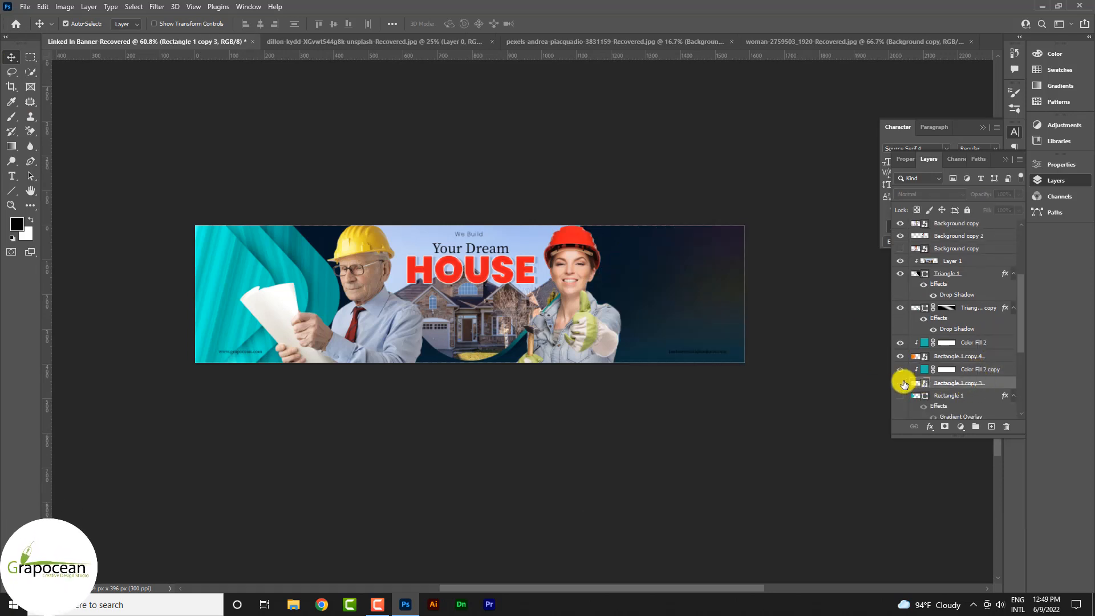
click(901, 383)
Step: Add an Inner Bevel to the Rectangle 1 copy 3 layer with 553% depth and 27 px size
right_click(973, 382)
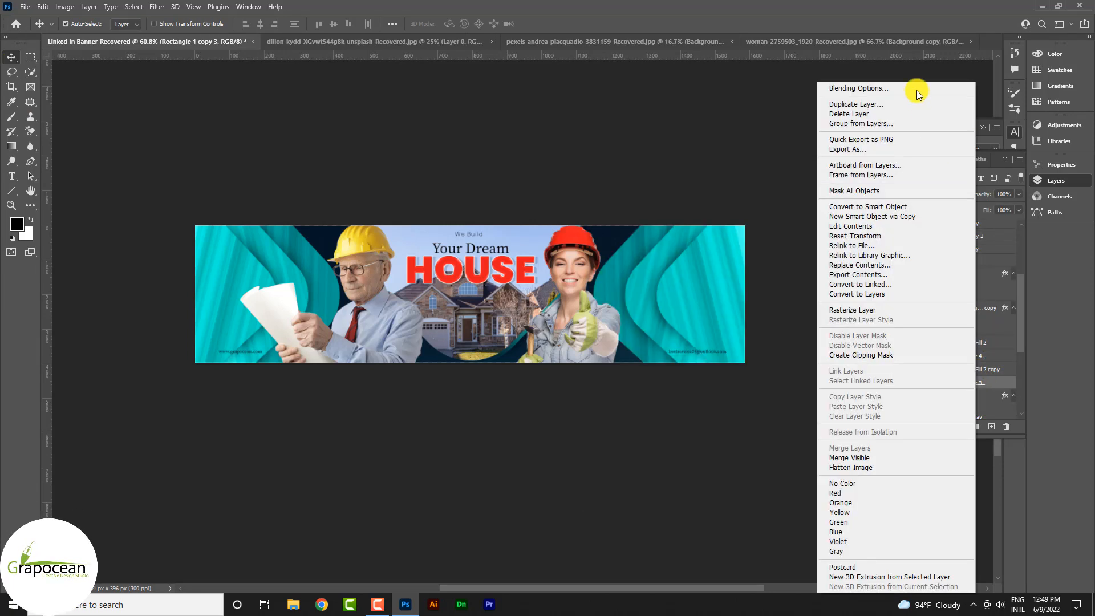
click(890, 88)
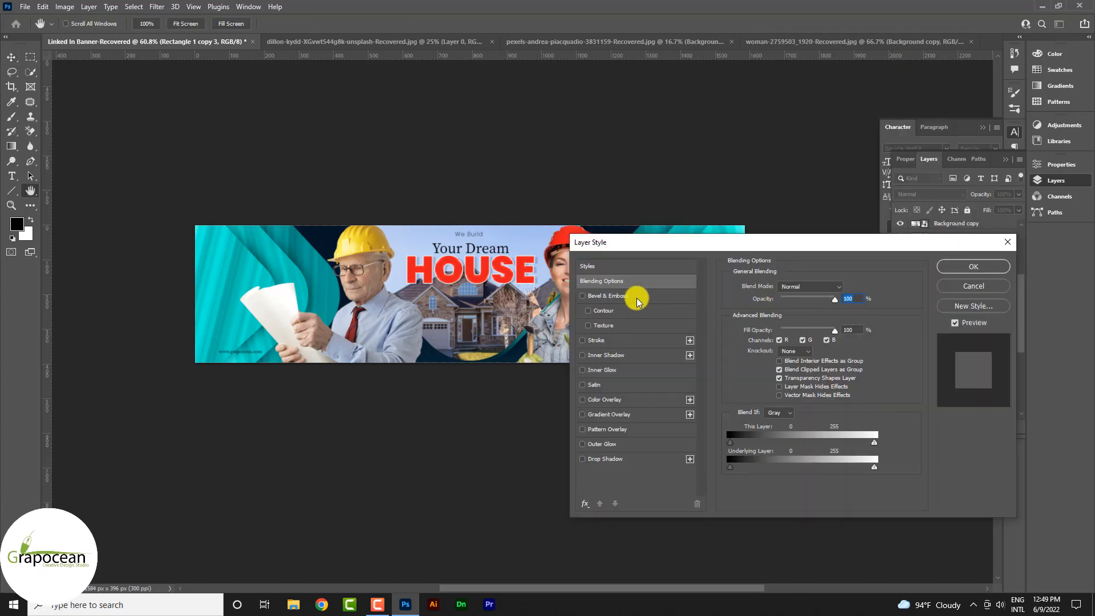
click(627, 295)
drag(732, 241, 888, 257)
drag(934, 327, 940, 352)
drag(873, 255, 568, 387)
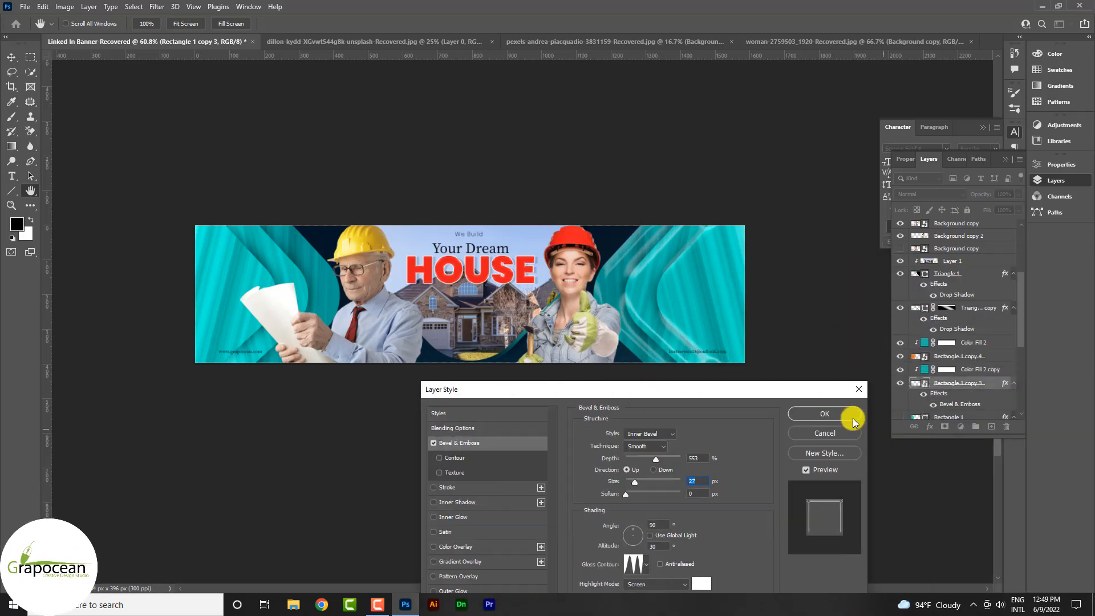
click(833, 416)
Step: Add the same Inner Bevel with 553% depth and 27 px size to the Rectangle 1 copy 4 layer
scroll(652, 396, down, 5)
scroll(345, 312, up, 5)
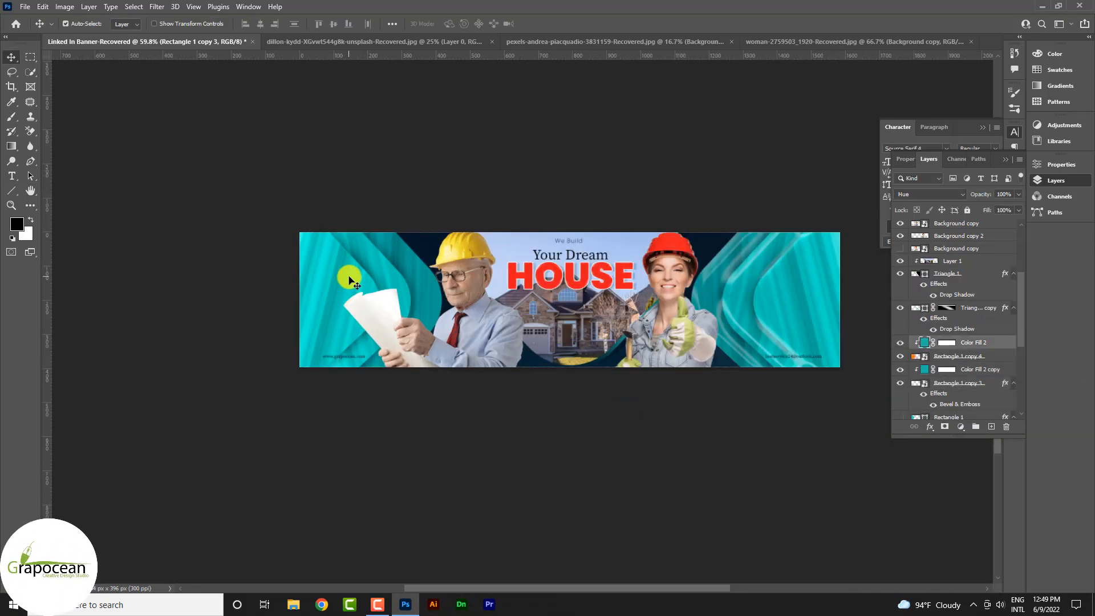
right_click(965, 361)
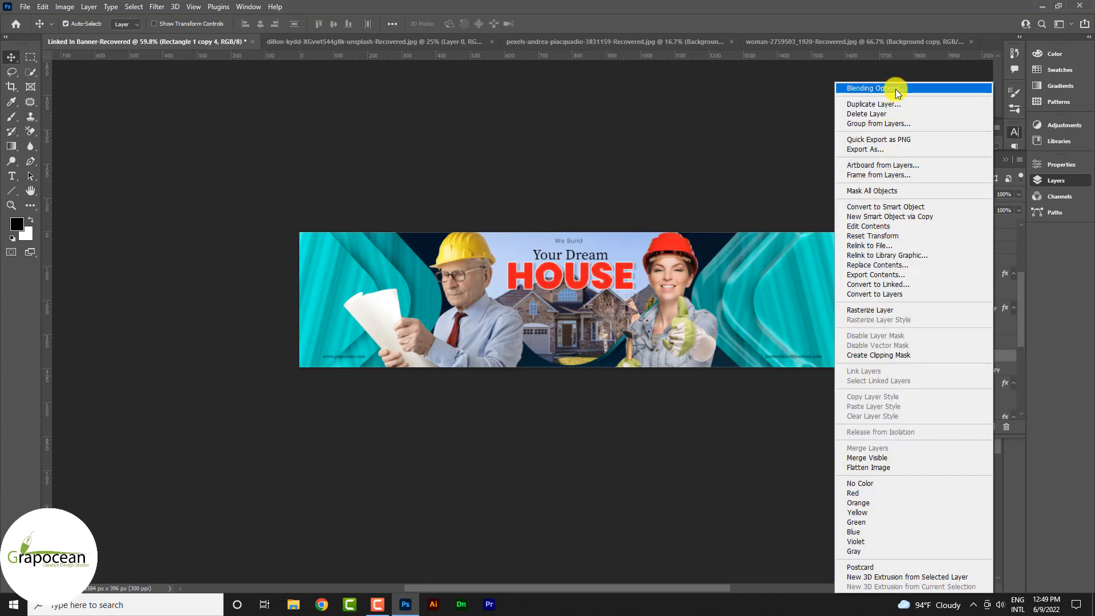
click(867, 87)
click(495, 367)
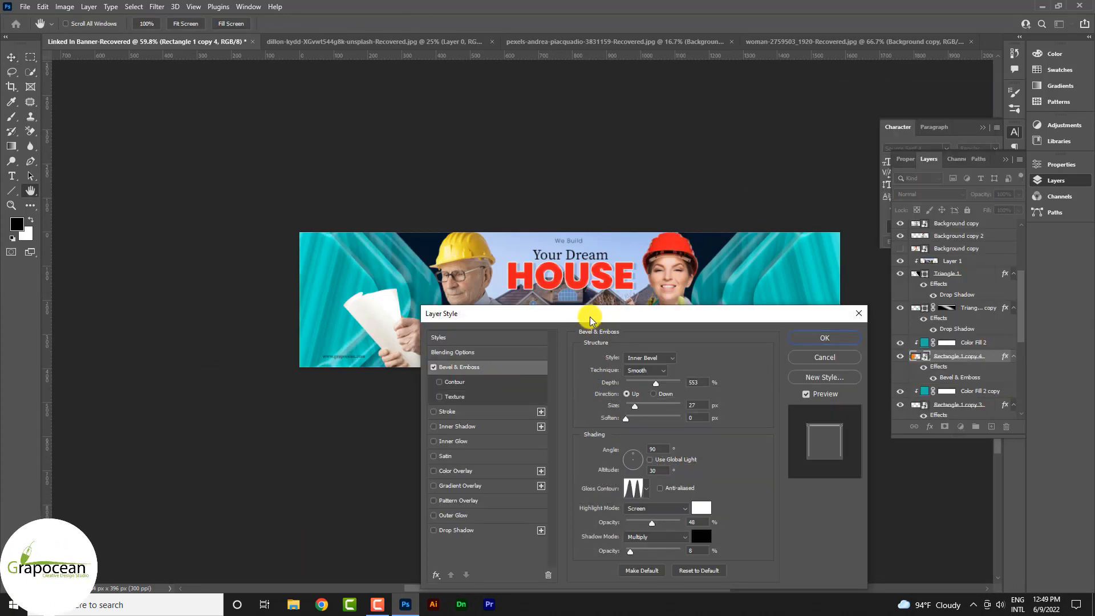
drag(590, 320, 769, 243)
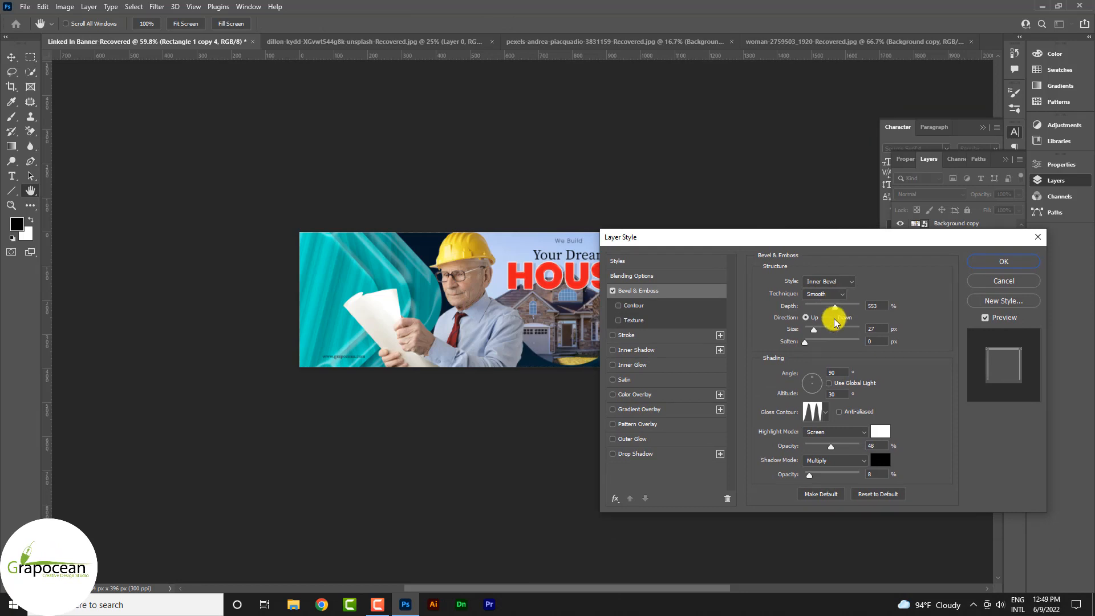
click(1003, 262)
Step: Set the blend mode of the Rectangle 1 copy 3 layer to Soft Light
scroll(464, 397, down, 3)
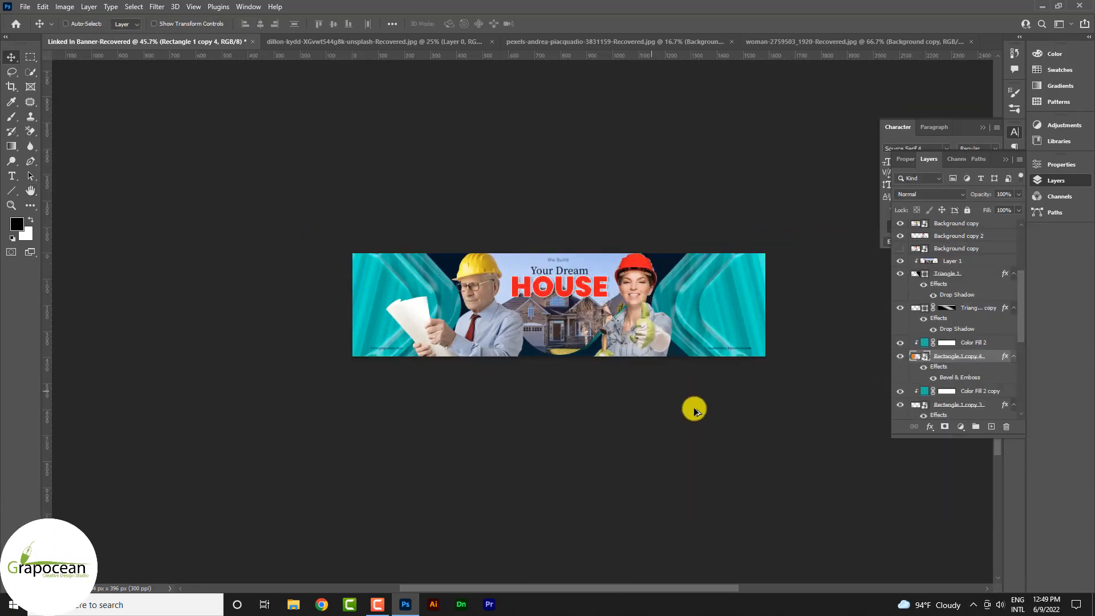
scroll(695, 410, up, 2)
scroll(939, 360, down, 1)
click(963, 409)
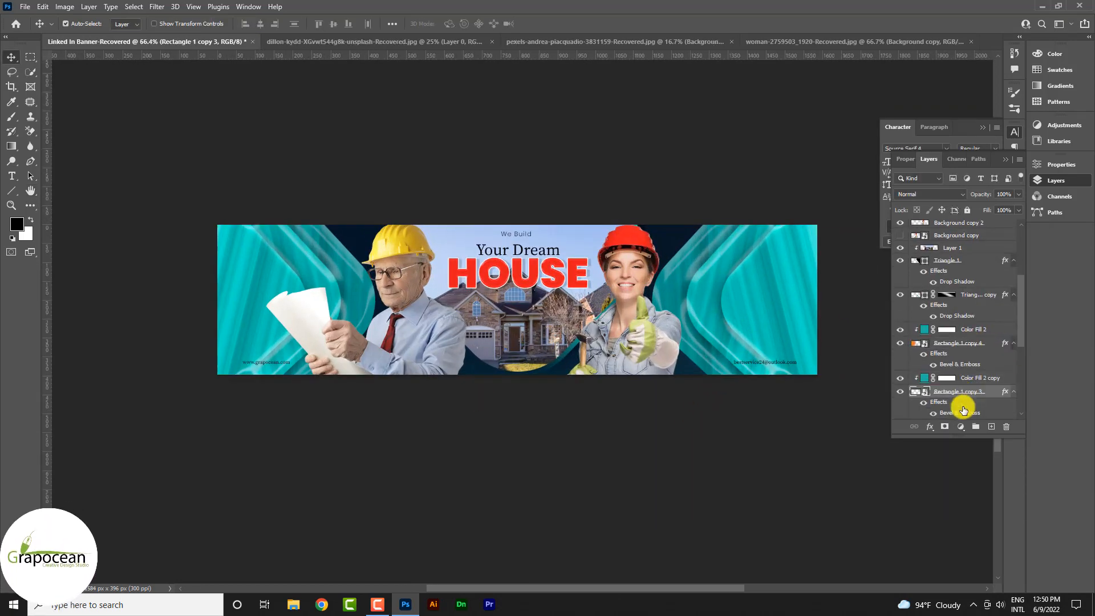
click(929, 195)
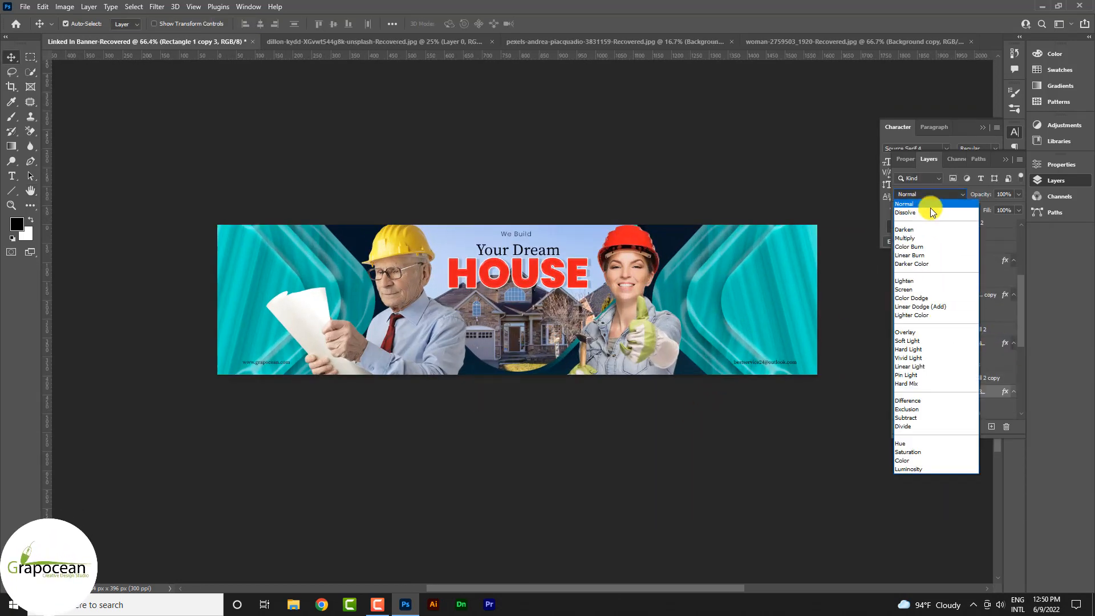
click(935, 341)
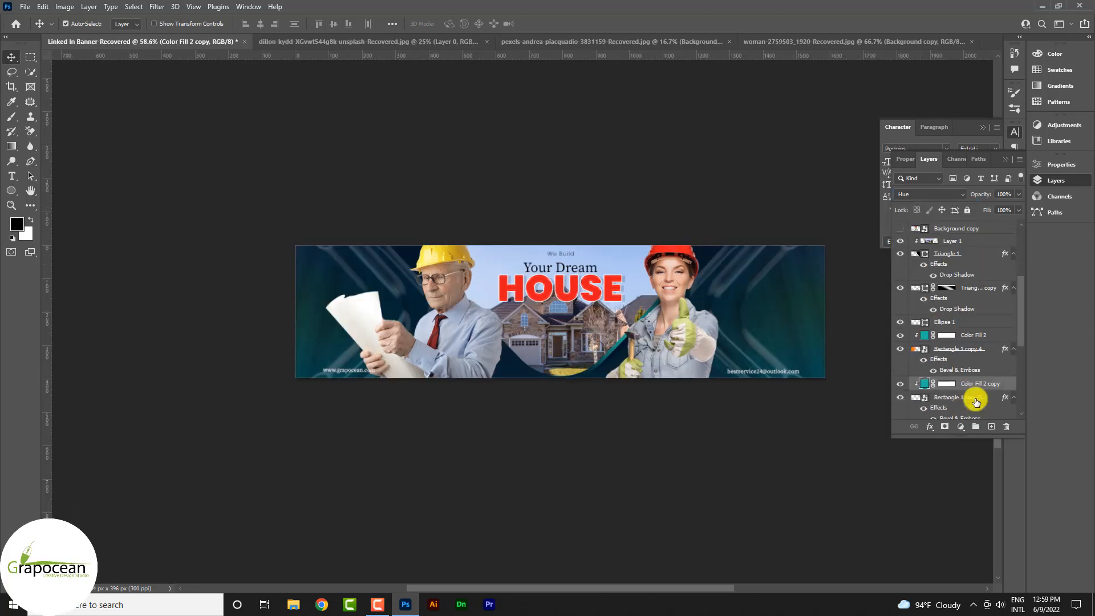
Step: Start warping the Rectangle 1 copy 3 layer with the Arc style at 80.5% bend
scroll(975, 402, down, 1)
click(948, 356)
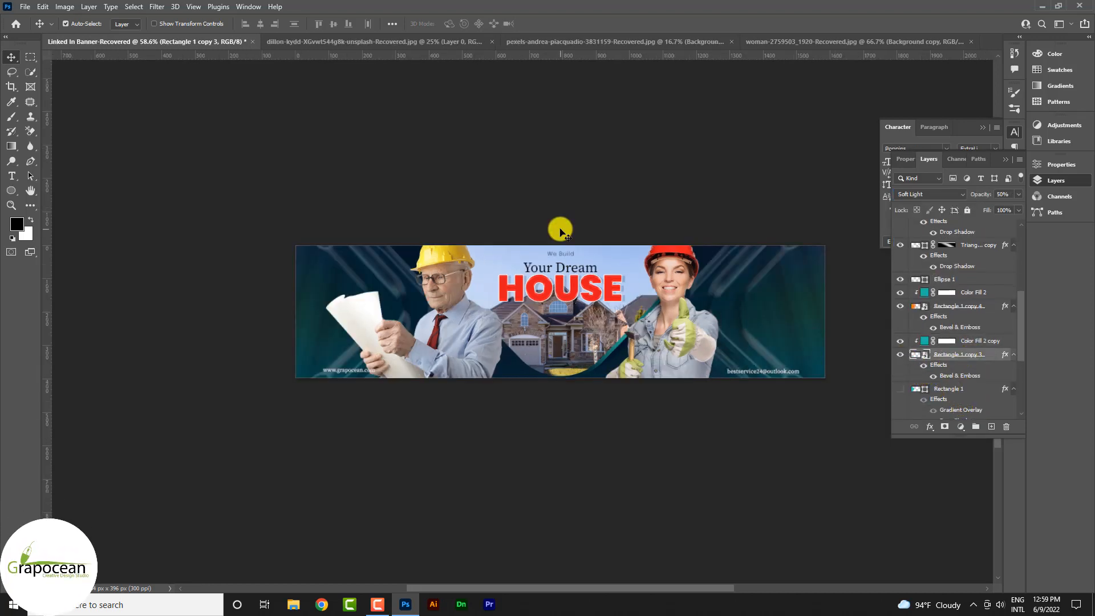
key(ctrl+t)
click(512, 23)
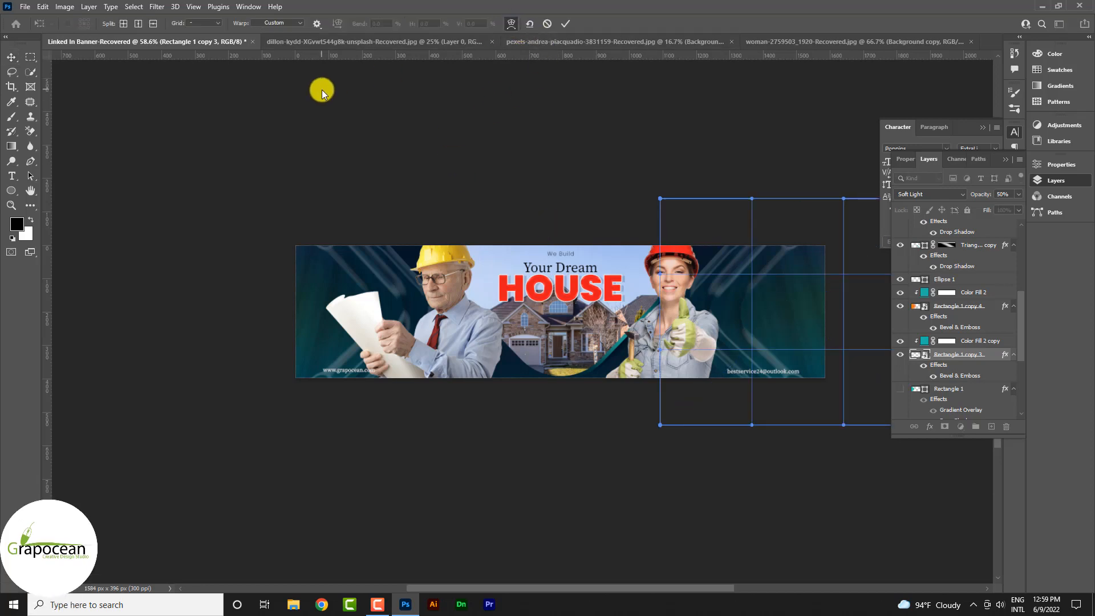
click(203, 25)
click(271, 25)
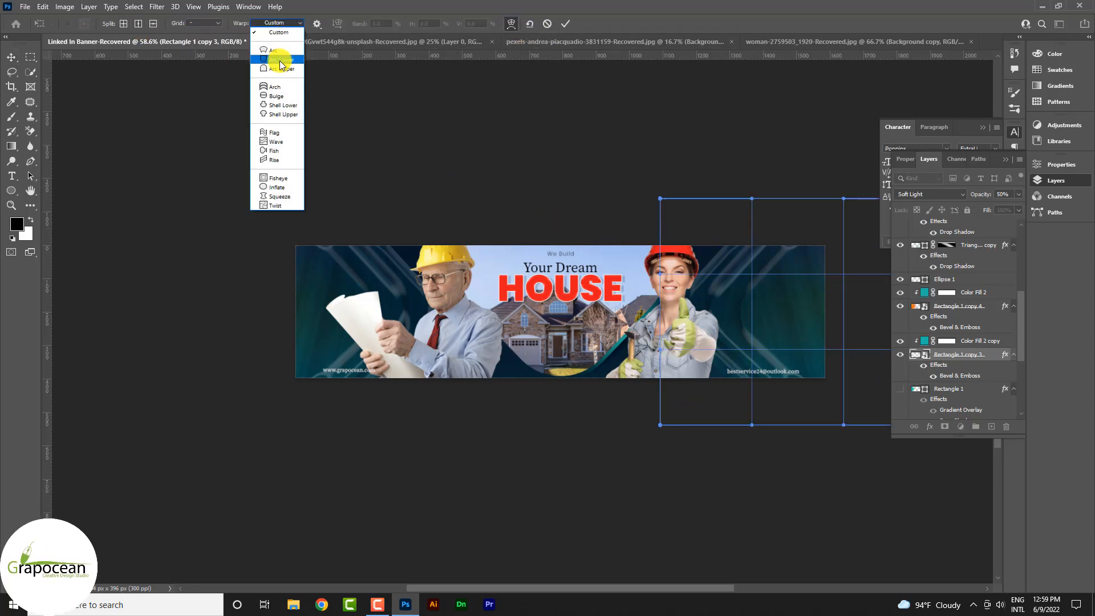
click(279, 54)
drag(354, 24, 602, 77)
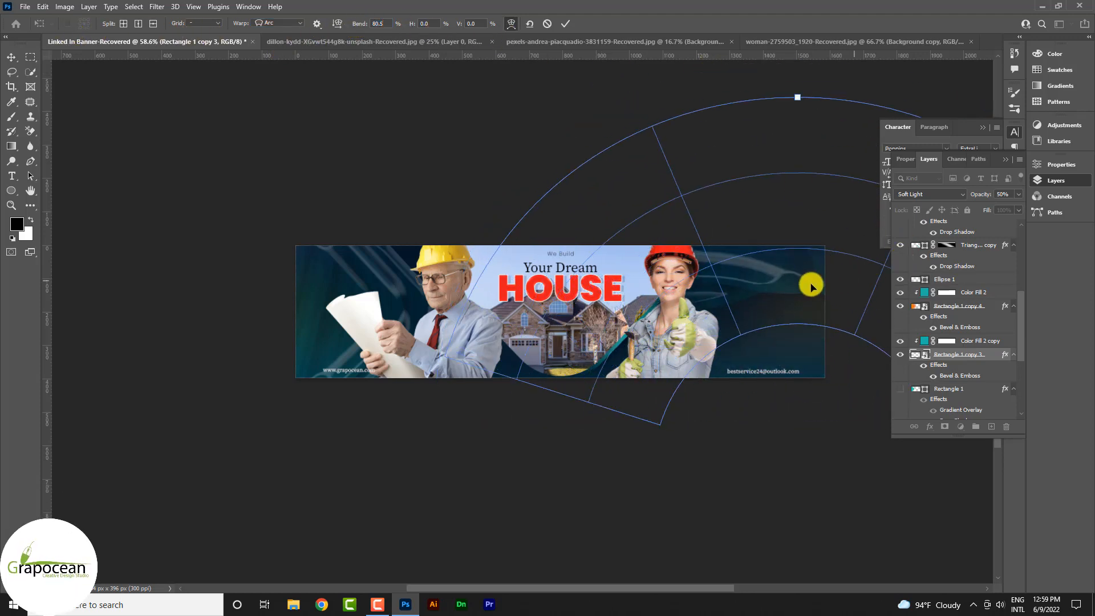
Step: Shift the warped shape slightly left and set its horizontal distortion to -36.4% and vertical distortion to -80.6%
drag(812, 287, 767, 322)
scroll(766, 315, down, 1)
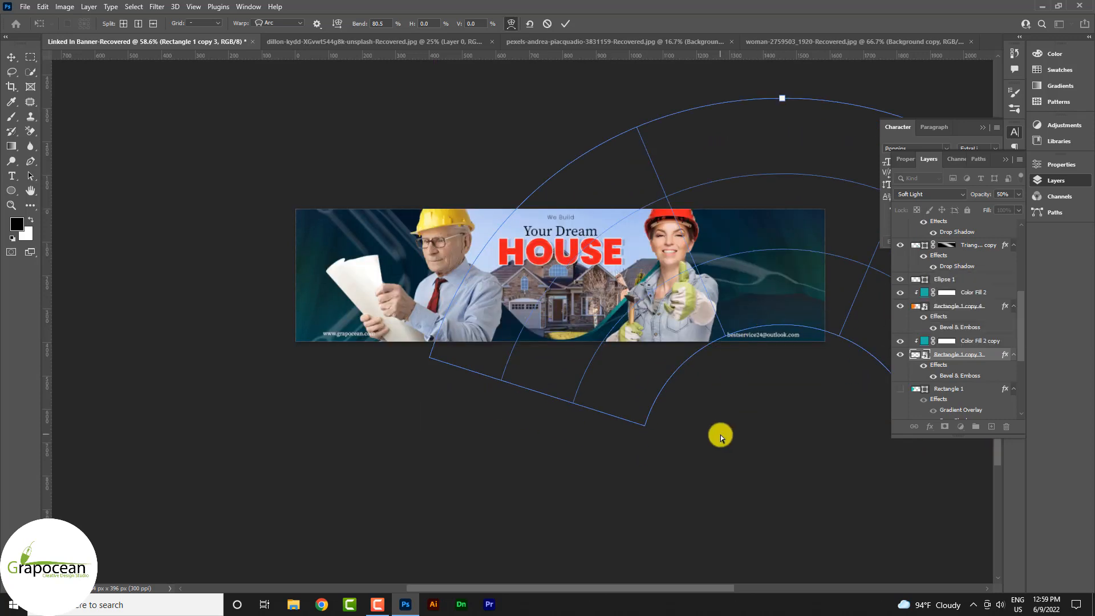
key(ctrl+minus)
key(ctrl+minus)
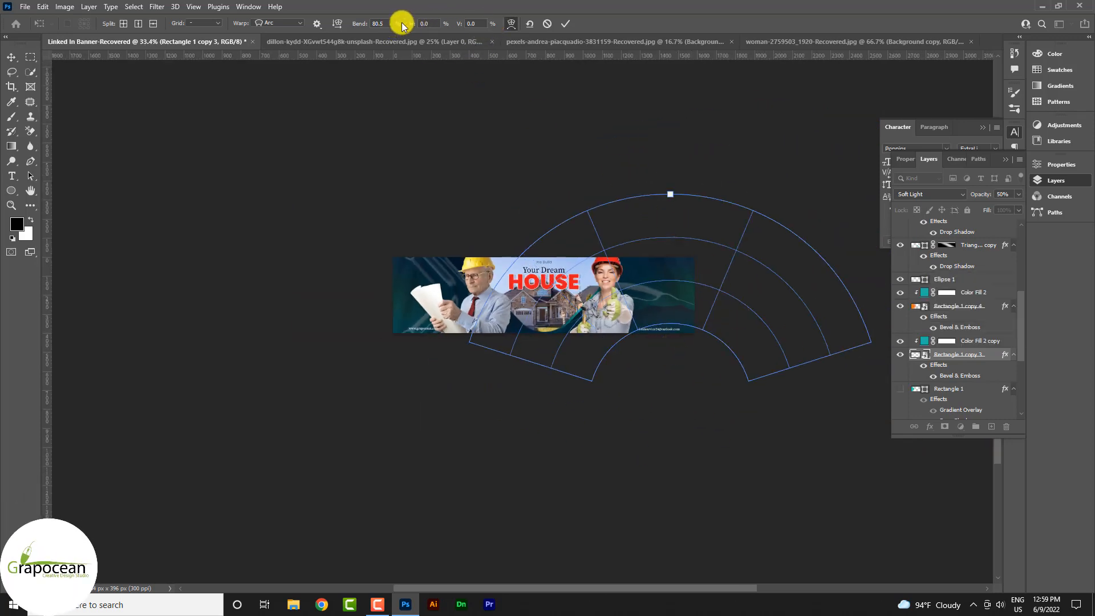
drag(420, 25, 361, 79)
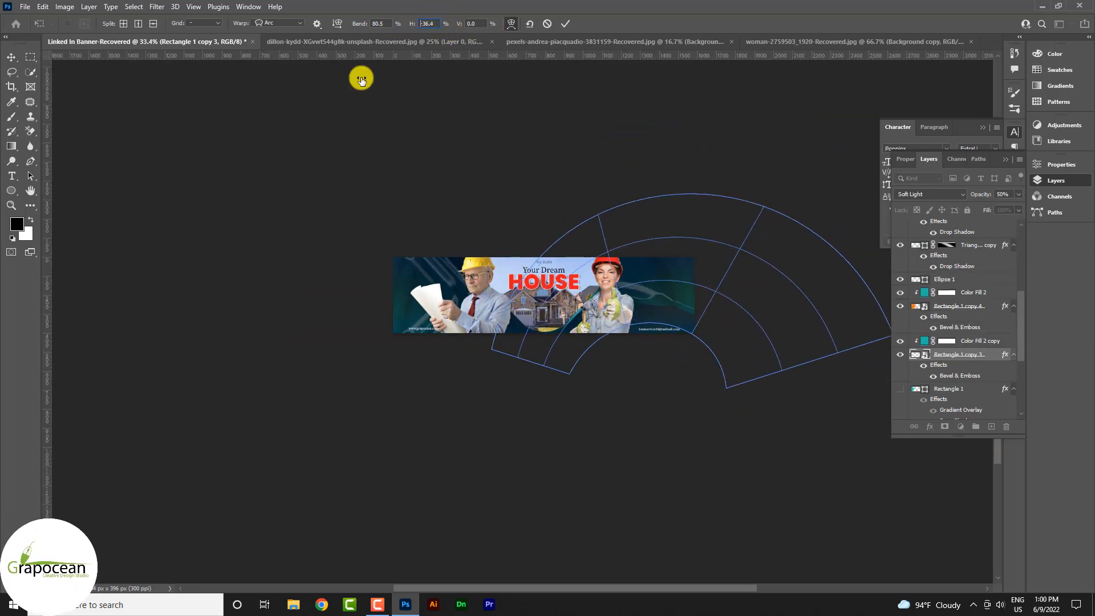
drag(465, 25, 1, 94)
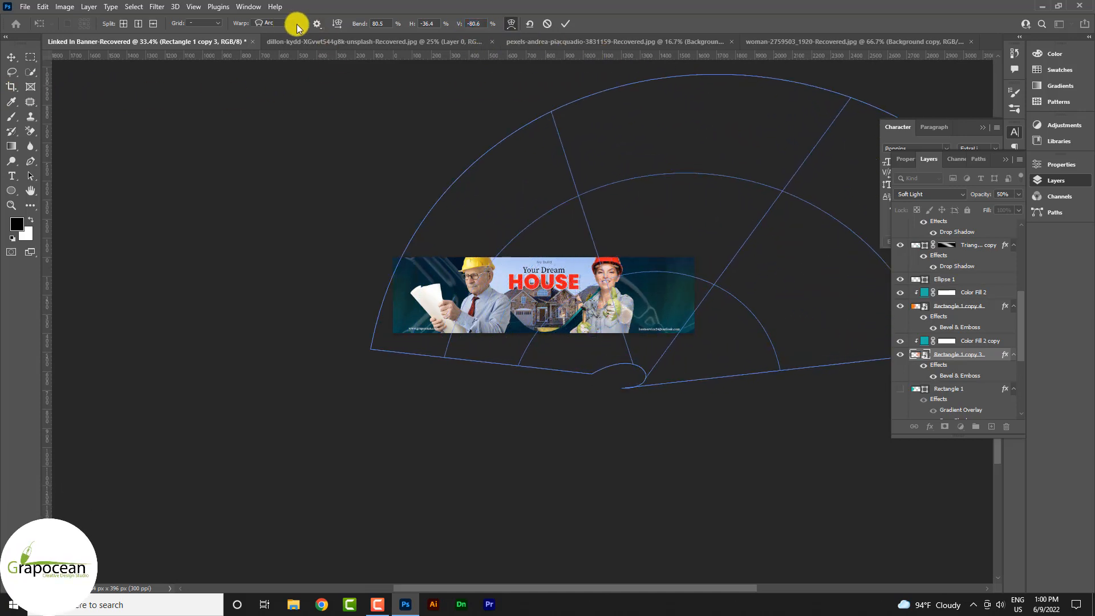
Step: Change the warp style to Arc Upper with a stronger bend and -100% vertical distortion, and apply it
click(299, 26)
click(273, 69)
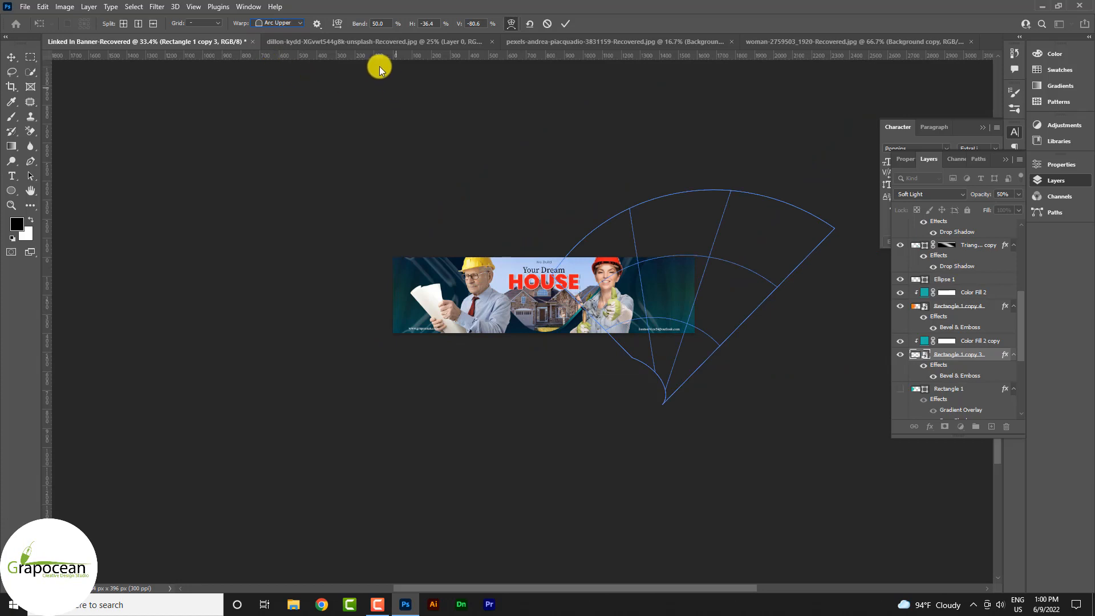
drag(363, 27, 288, 42)
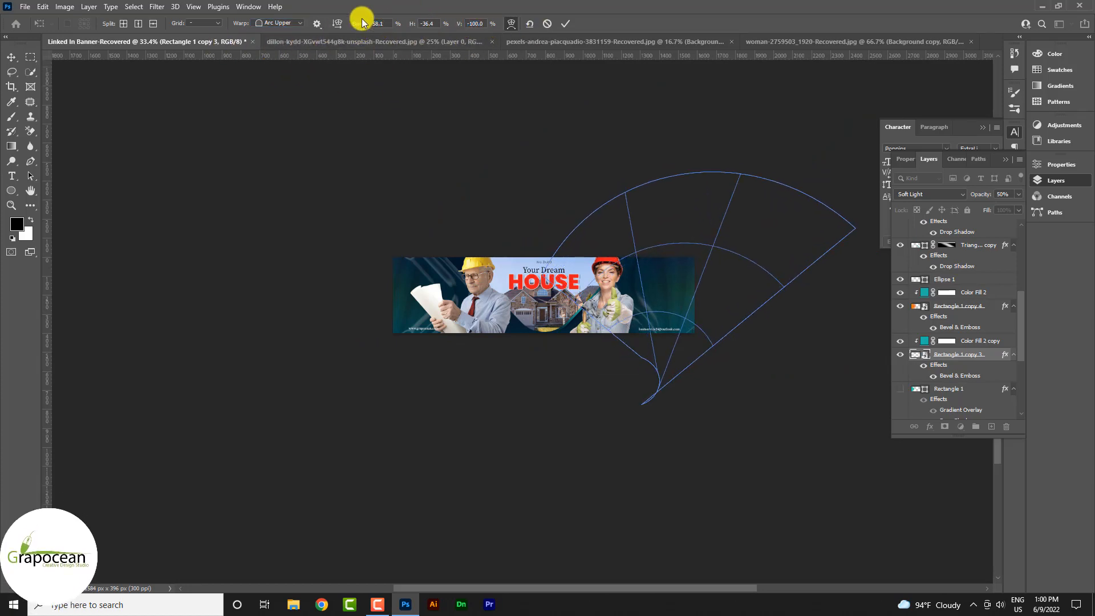
drag(360, 23, 386, 32)
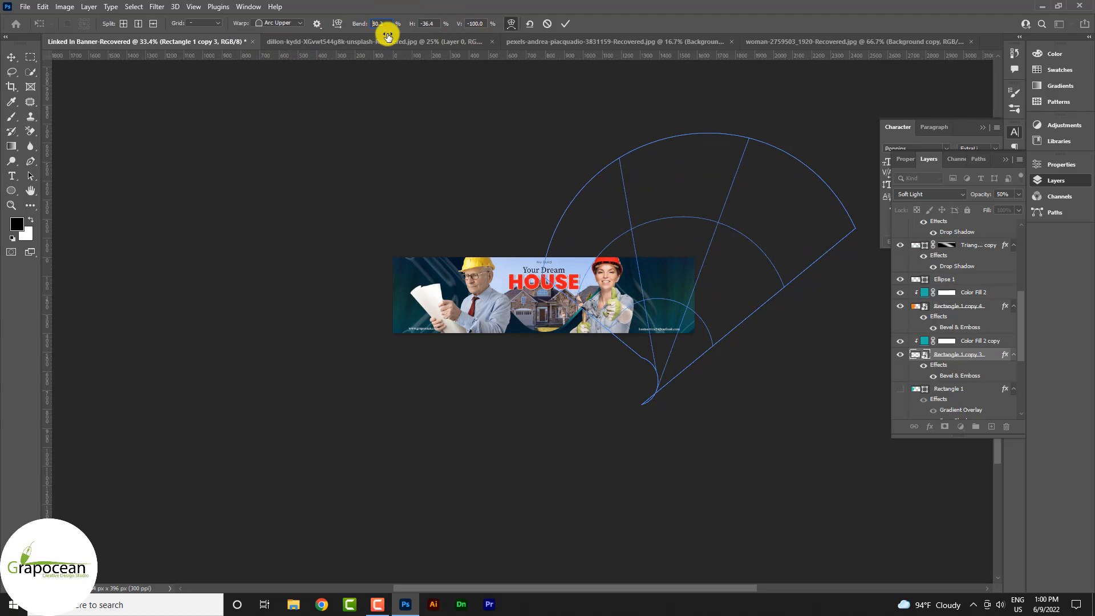
click(565, 24)
Step: Move the warped Rectangle 1 copy 3 shape about 120 px to the right with Free Transform
scroll(673, 310, up, 3)
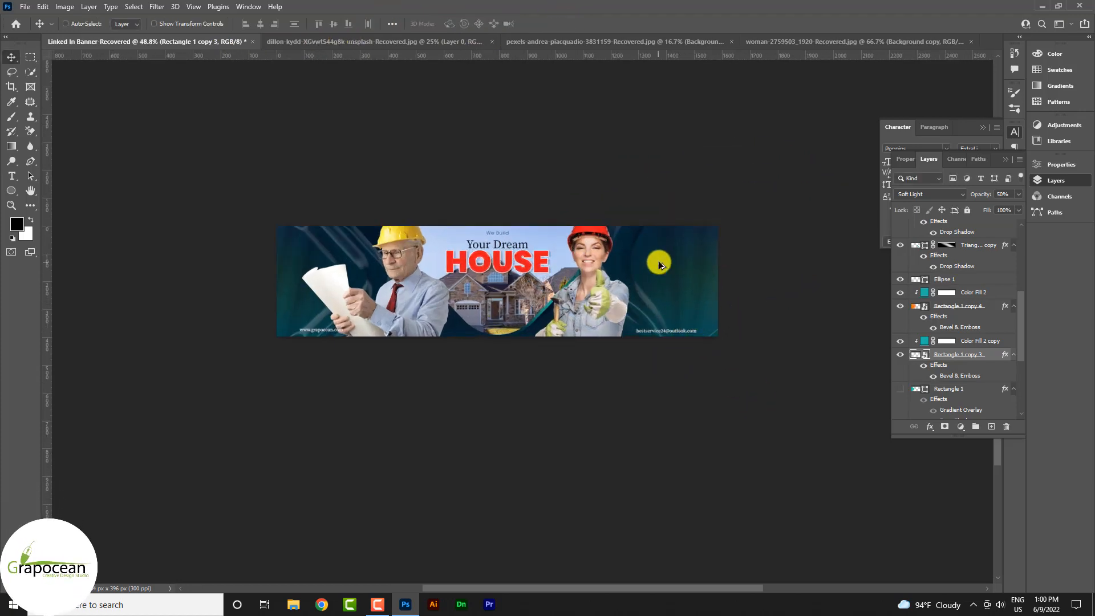
scroll(661, 265, up, 2)
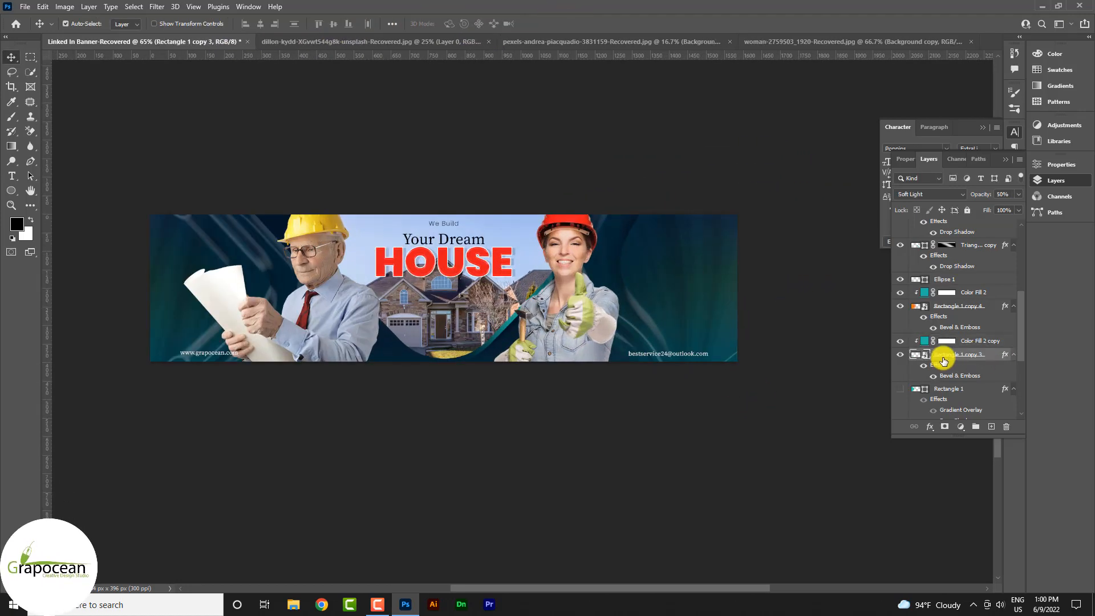
key(ctrl+t)
drag(665, 303, 713, 299)
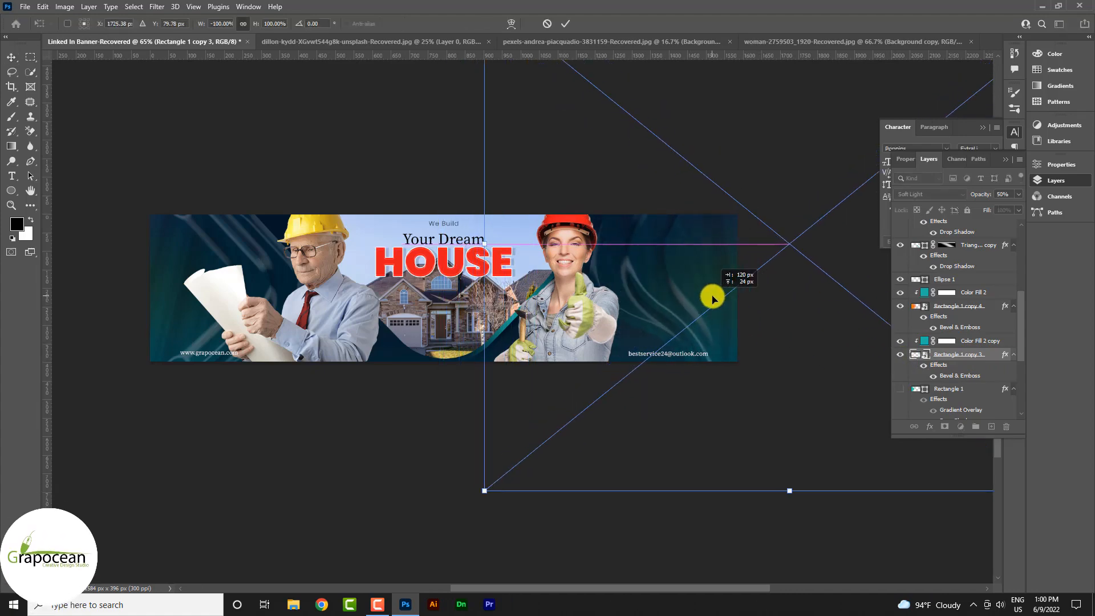
click(566, 26)
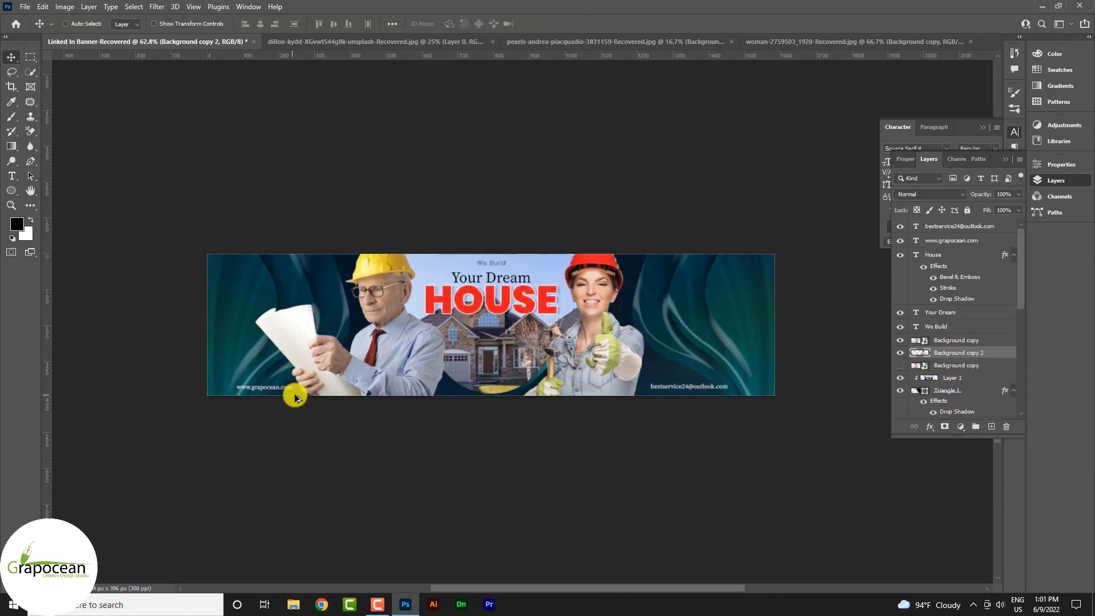
Step: Inspect the finished banner up close and as a whole, checking the curved background shapes on both sides
scroll(308, 392, up, 1)
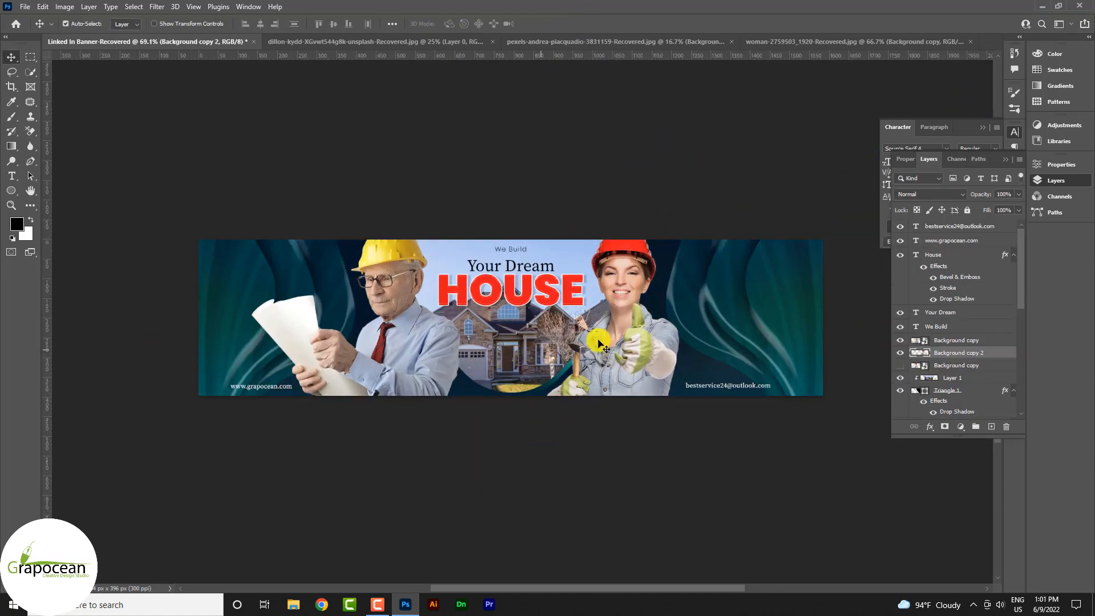
scroll(599, 341, up, 5)
scroll(411, 322, down, 6)
scroll(648, 342, up, 1)
scroll(650, 345, down, 3)
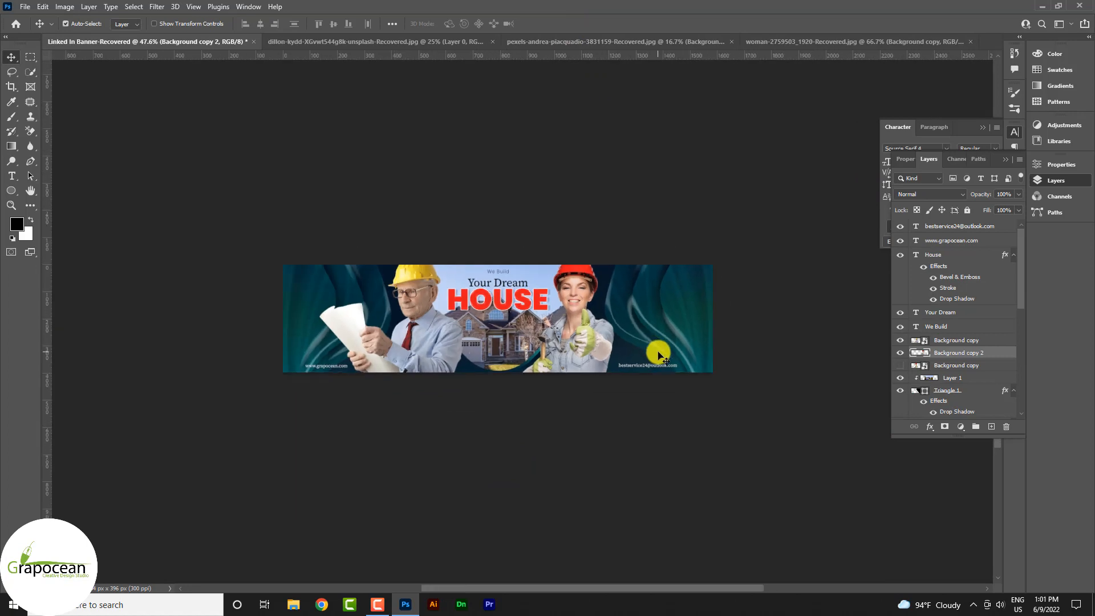
scroll(671, 375, up, 3)
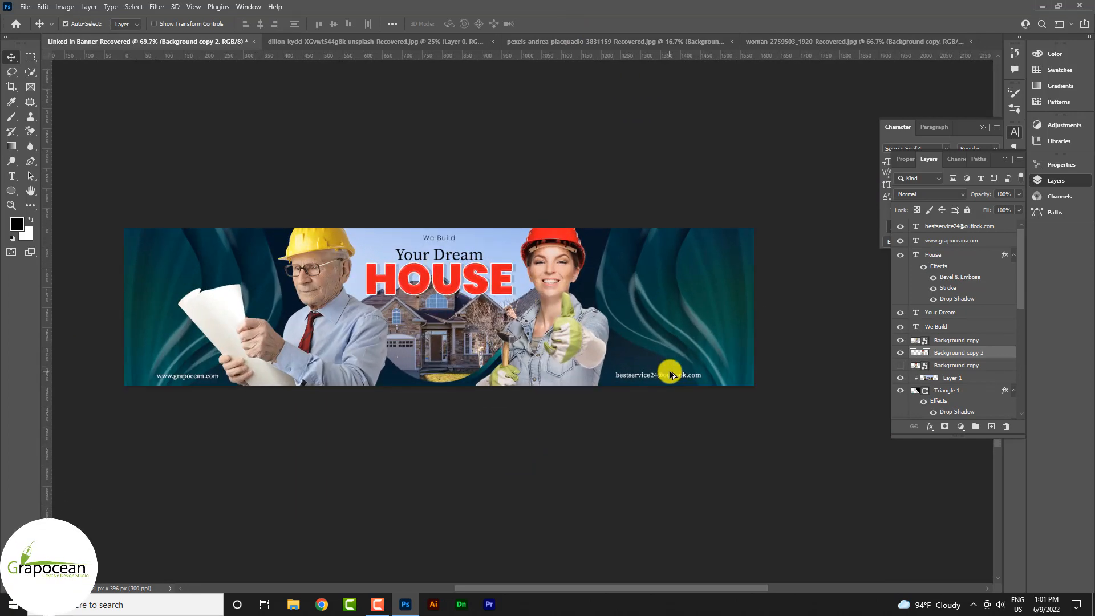